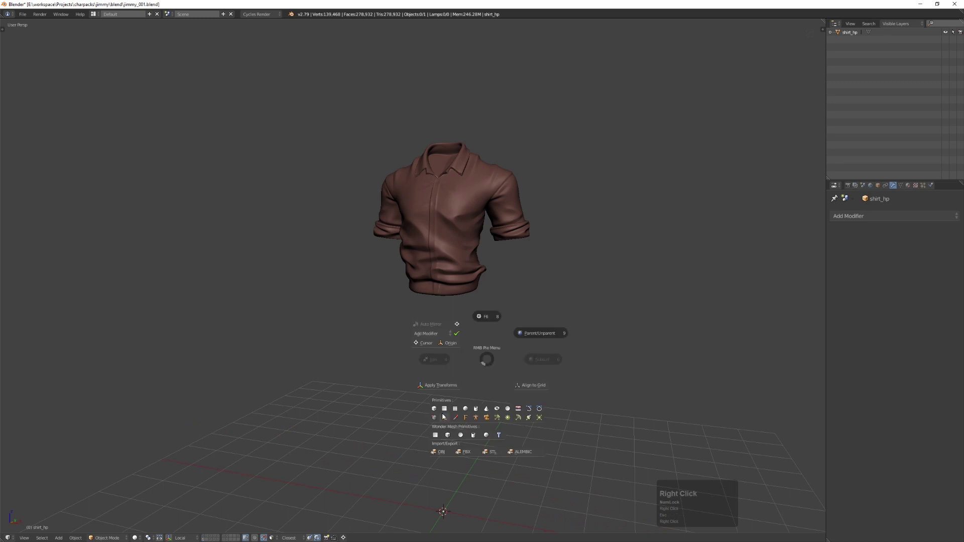
- Add a plane primitive to the scene and assign it the existing lowpoly material
click(444, 409)
scroll(470, 410, down, 3)
middle_drag(471, 411, 473, 424)
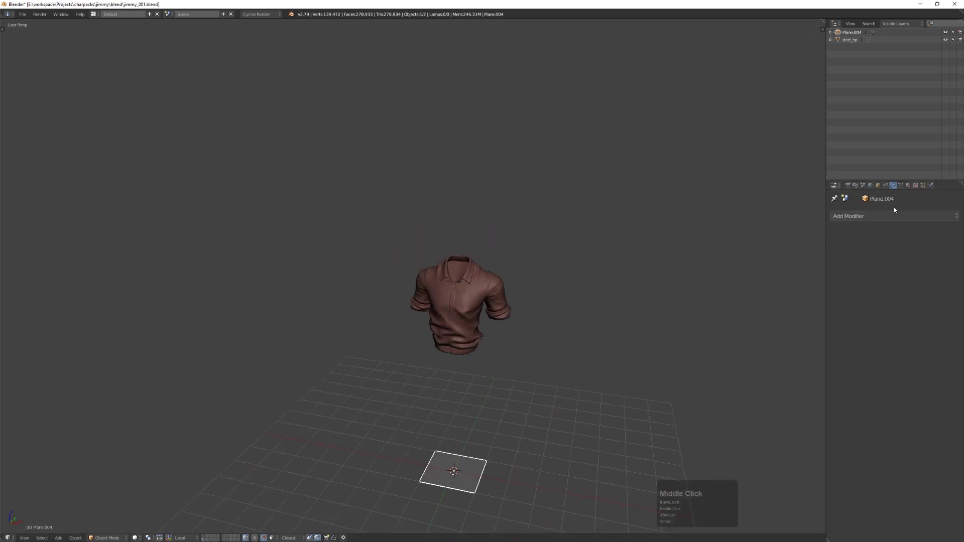
click(909, 185)
click(840, 256)
scroll(775, 316, down, 3)
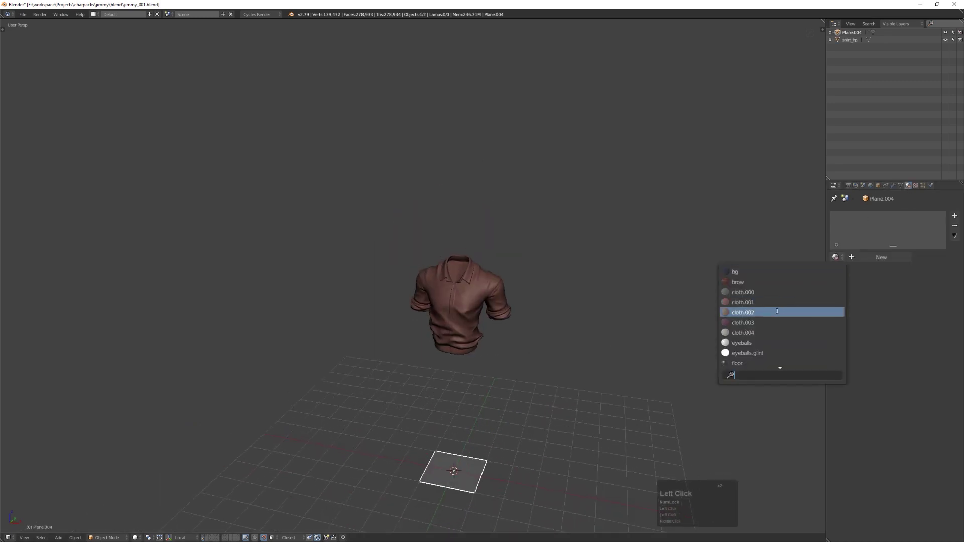
scroll(774, 317, down, 1)
click(779, 364)
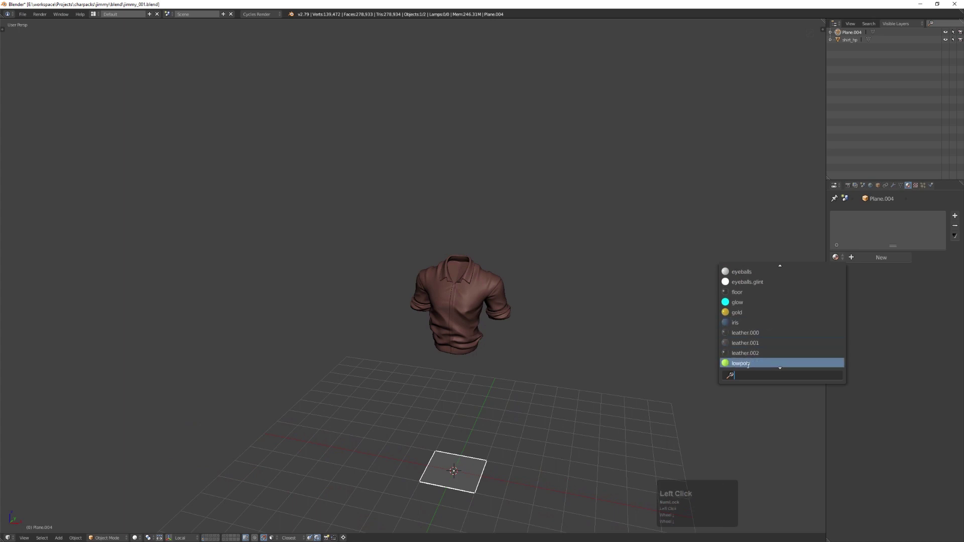
middle_drag(632, 384, 555, 358)
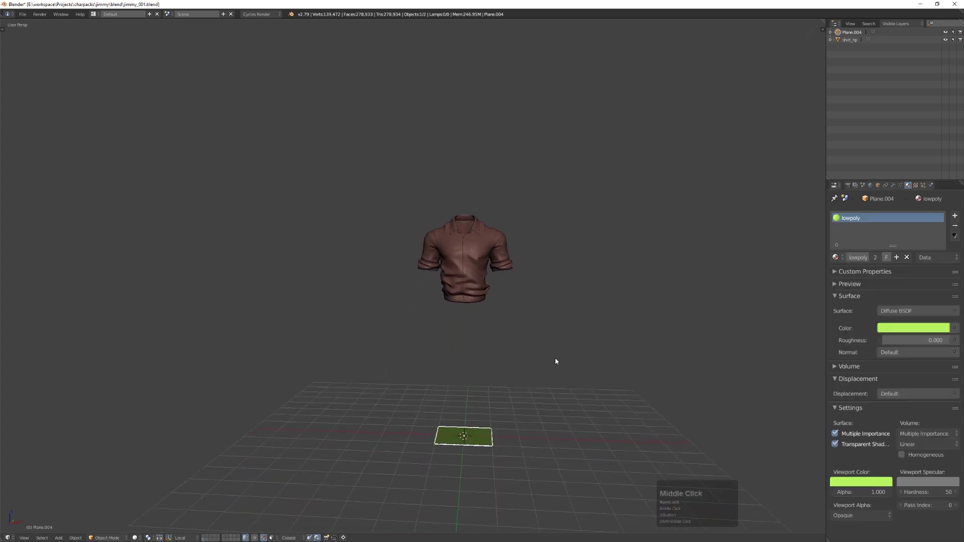
- Set the snapping element to Face
key(shift+Tab)
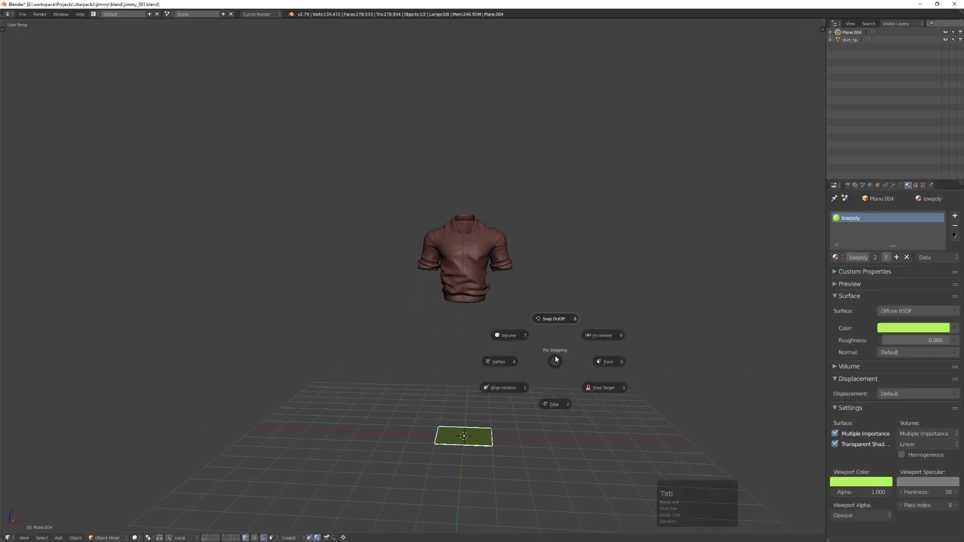
click(606, 362)
middle_drag(598, 366, 525, 383)
- Enter mesh editing and snap all four plane corners onto the shirt's chest, forming a quad on its right-hand half
key(Tab)
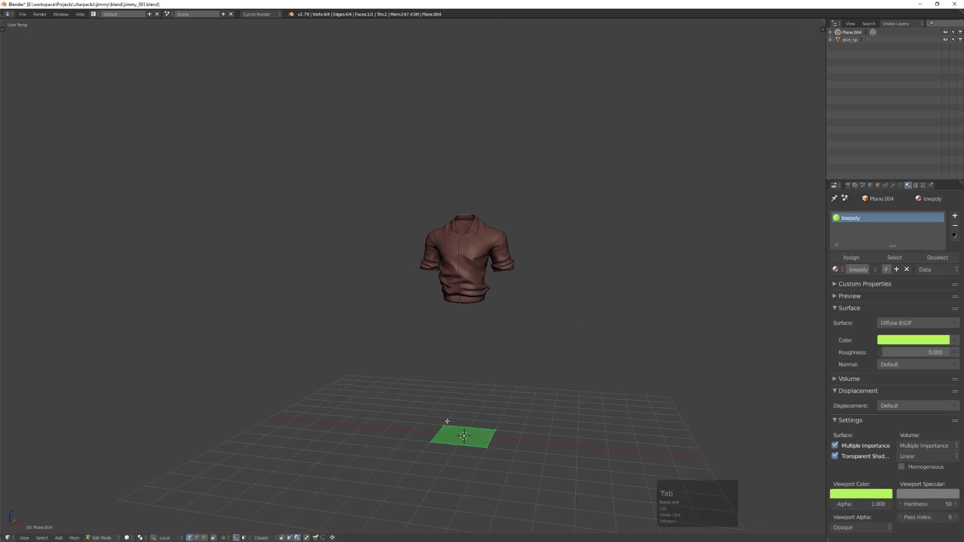
drag(448, 421, 472, 249)
drag(497, 431, 481, 257)
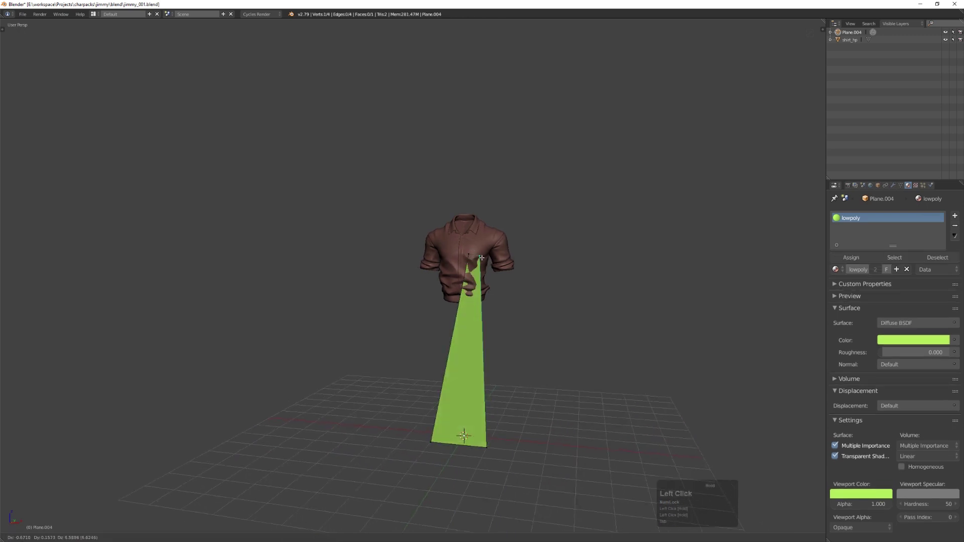
drag(433, 442, 477, 277)
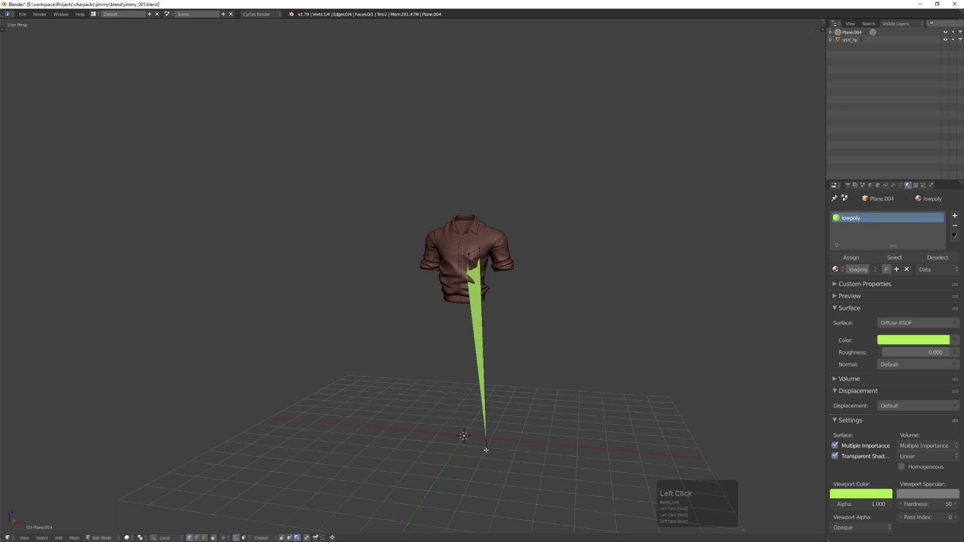
drag(486, 450, 483, 285)
scroll(478, 273, up, 3)
key(Tab)
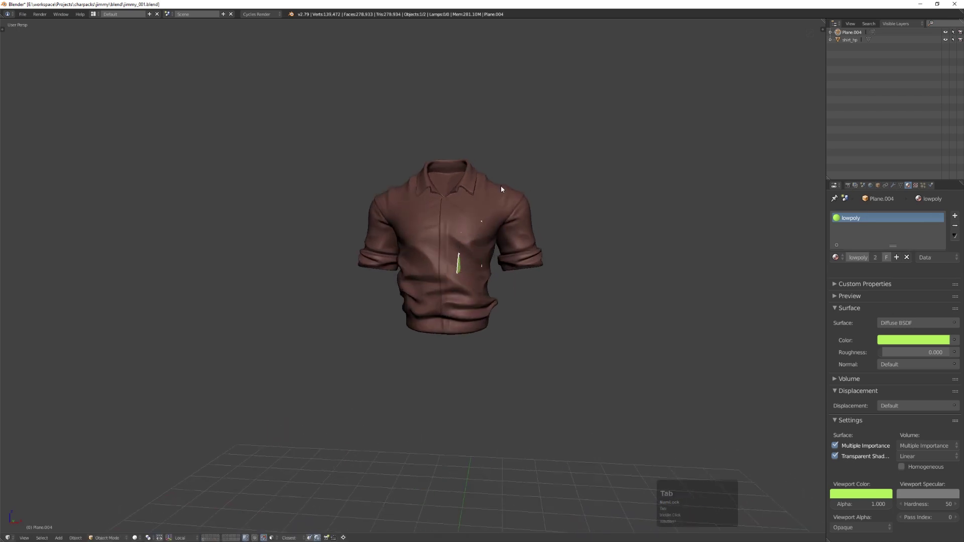
- Add a Mirror modifier to the plane on the X axis with Clipping enabled
click(893, 186)
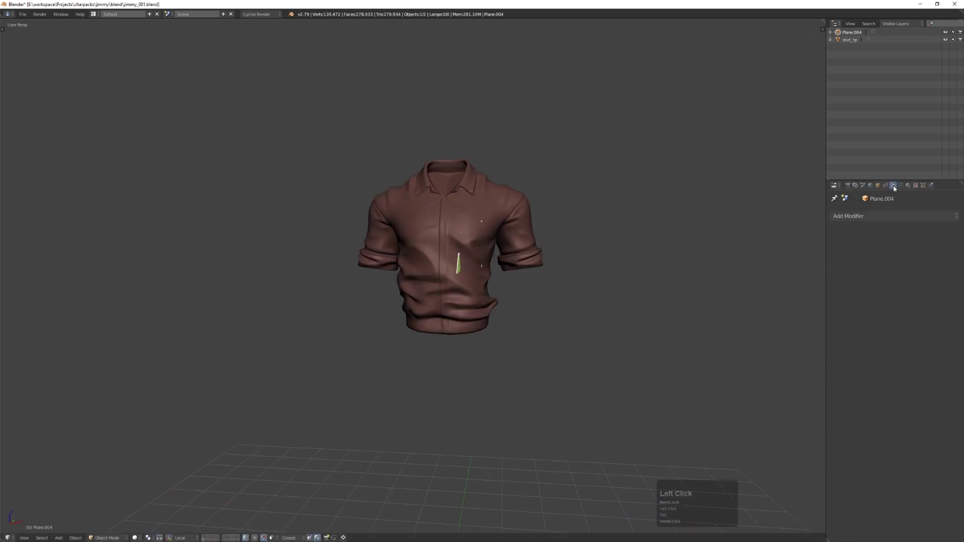
click(871, 215)
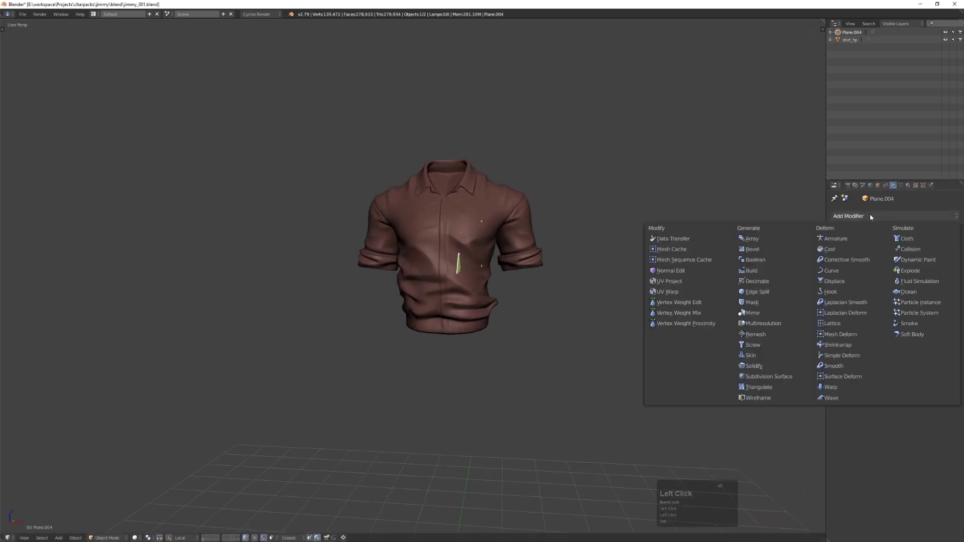
click(753, 315)
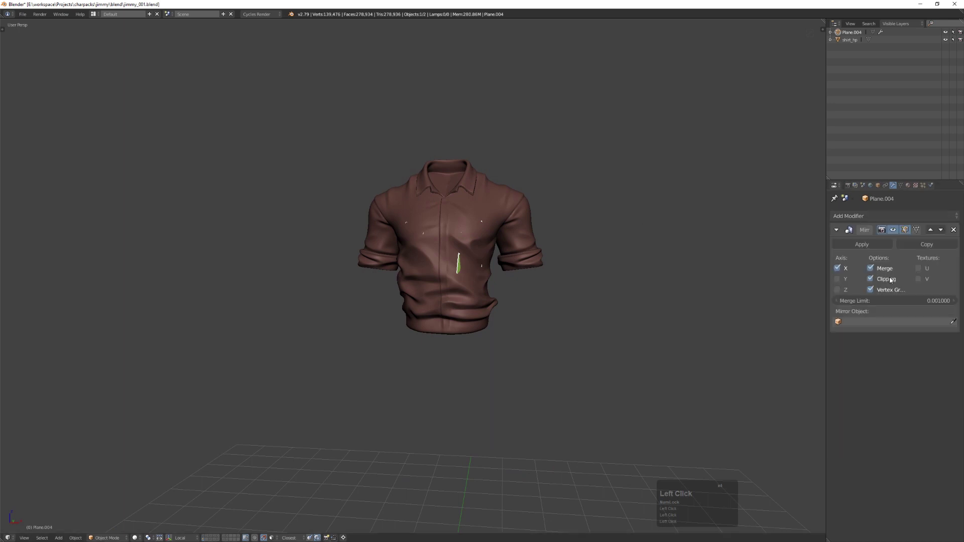
- Move the quad's two inner vertices onto the shirt's centre line so they clip to the mirror plane
key(Tab)
drag(459, 227, 431, 225)
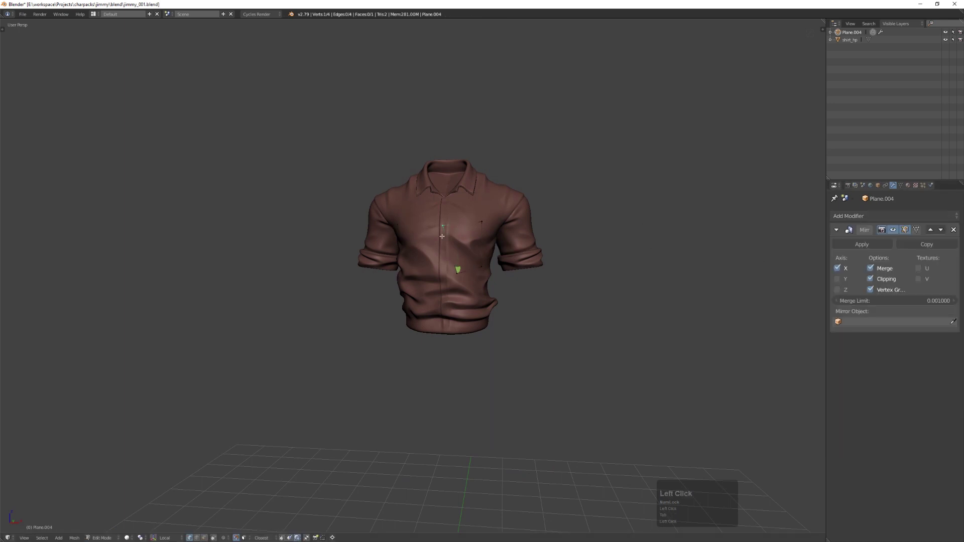
drag(456, 268, 412, 268)
- Toggle the Limit to Visible option for mesh selection
middle_drag(544, 256, 449, 265)
key(Tab)
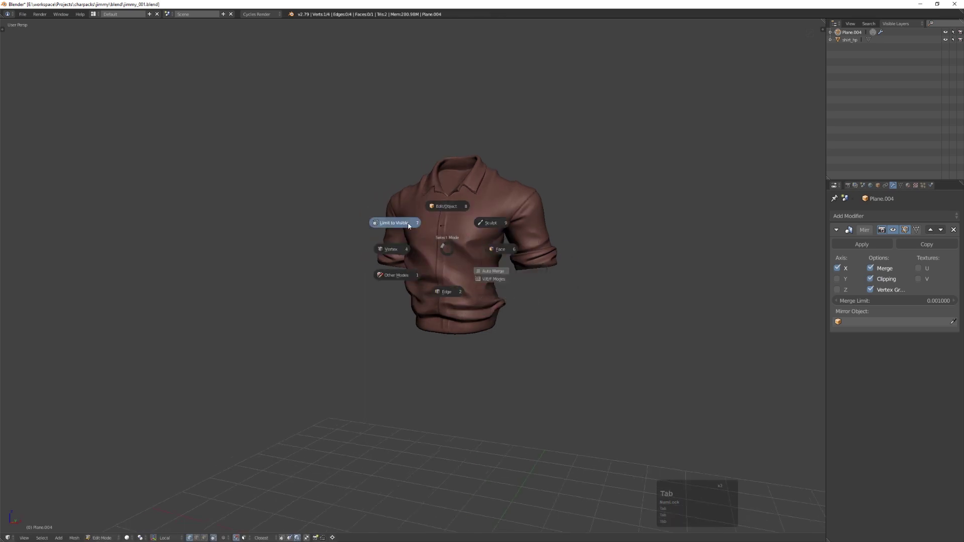
click(352, 196)
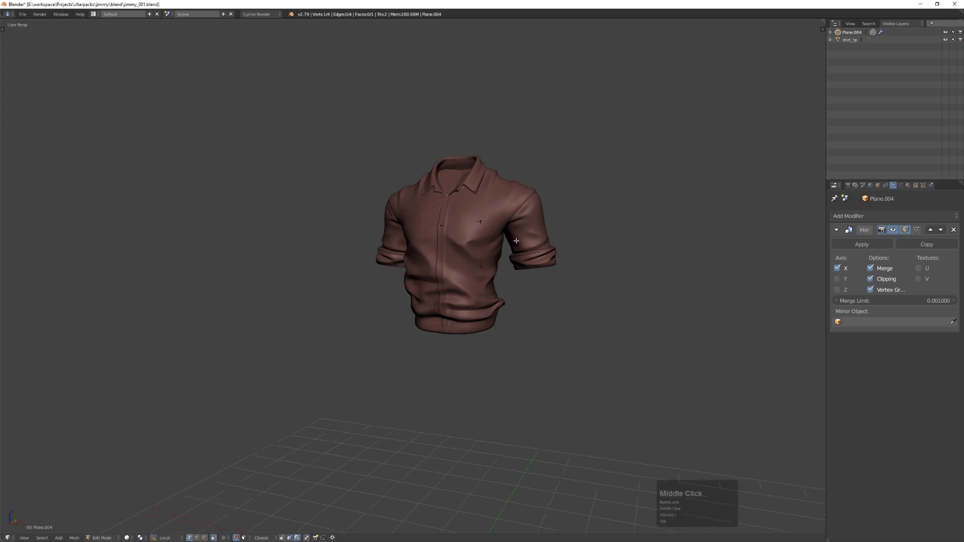
middle_drag(471, 217, 543, 211)
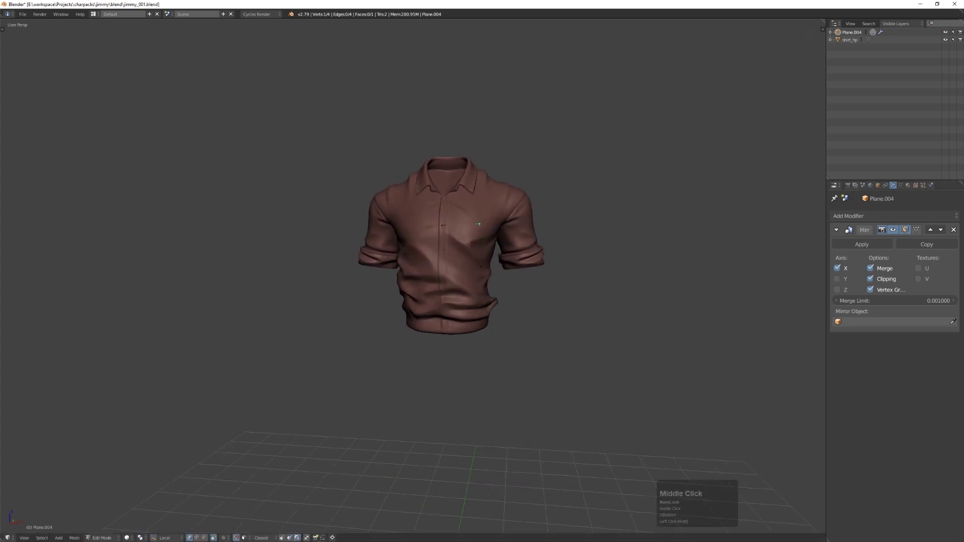
- Add a Displace modifier to the plane and show its effect in edit mode and on the cage
click(887, 215)
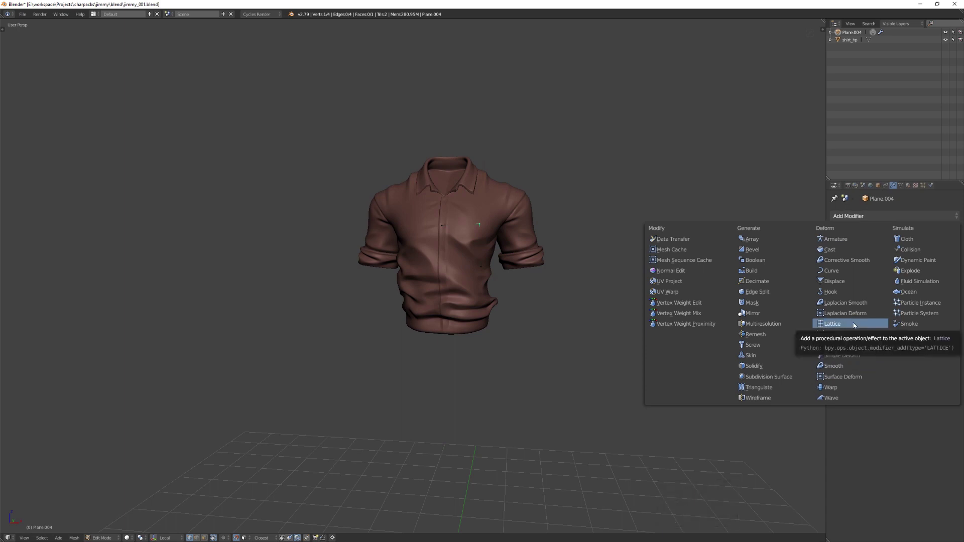
click(860, 282)
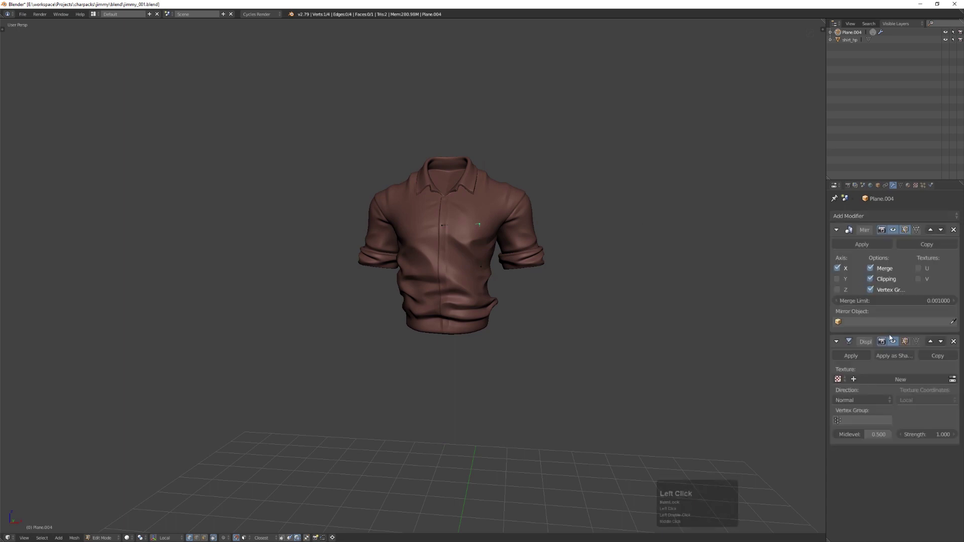
click(905, 343)
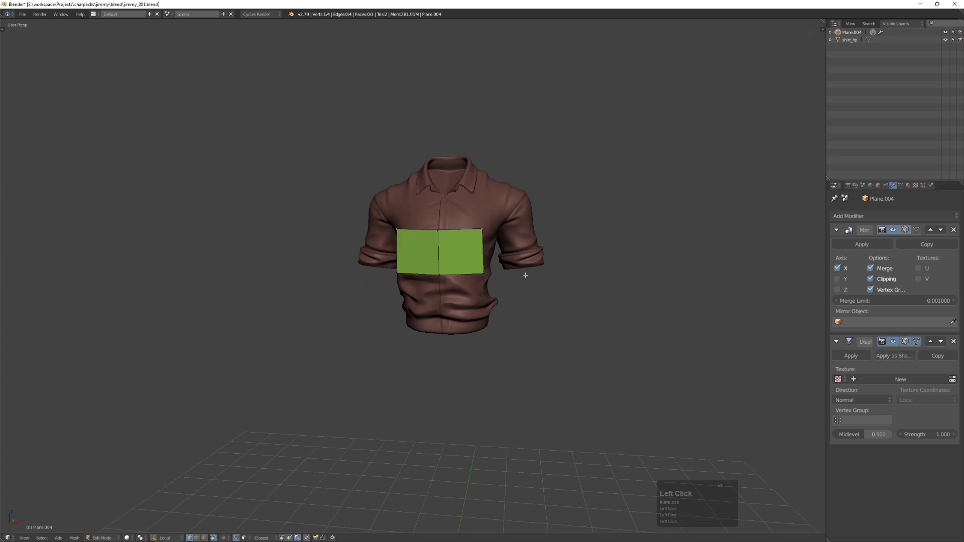
- Lower the Displace modifier's strength to 0.18 so the patch sits closer to the shirt
middle_drag(522, 273, 728, 322)
scroll(586, 304, up, 3)
shift+drag(923, 437, 893, 437)
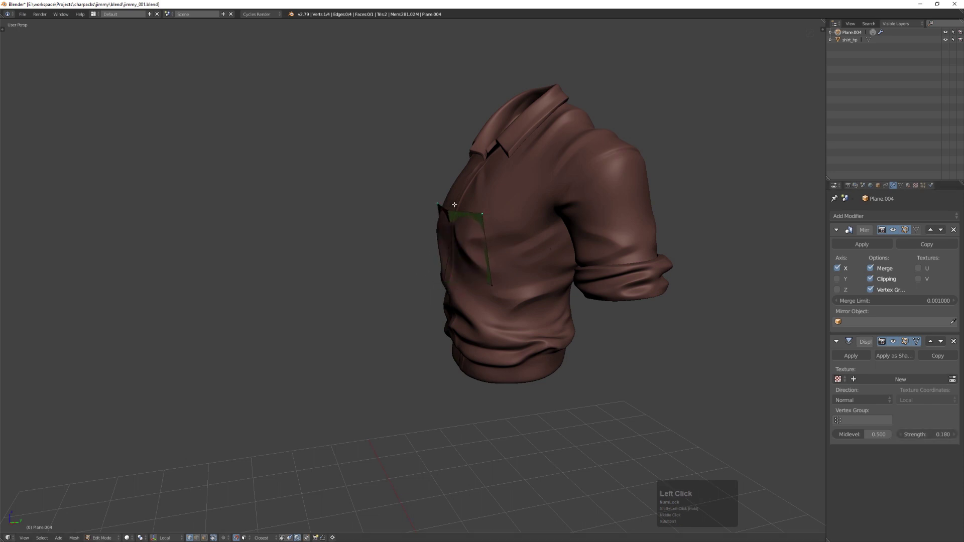
middle_drag(453, 206, 491, 204)
drag(927, 435, 928, 435)
- Move the patch's vertices up the chest to form a short strip across the centre line just below the collar
middle_drag(405, 216, 441, 219)
drag(441, 219, 429, 161)
drag(494, 244, 462, 181)
middle_drag(461, 178, 426, 175)
scroll(418, 160, up, 3)
scroll(458, 342, down, 3)
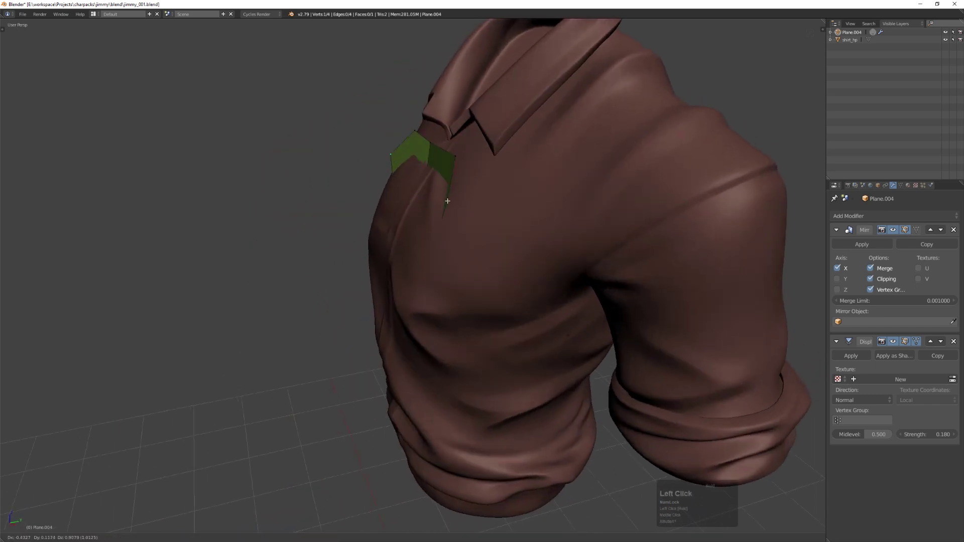
middle_drag(400, 254, 387, 345)
key(Tab)
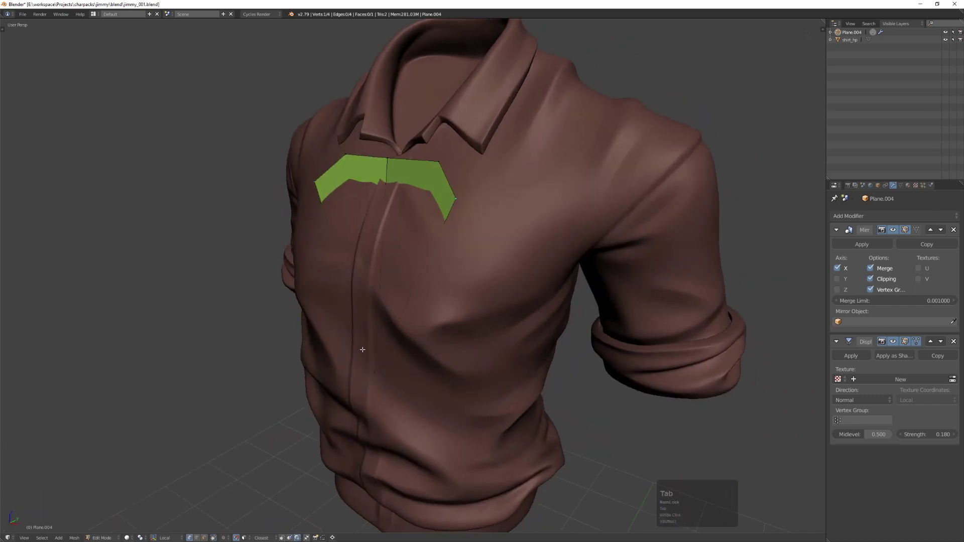
drag(362, 348, 388, 207)
- Reduce the Displace strength to 0.06 and pull the strip's lower outer vertex slightly inward
middle_drag(389, 206, 442, 174)
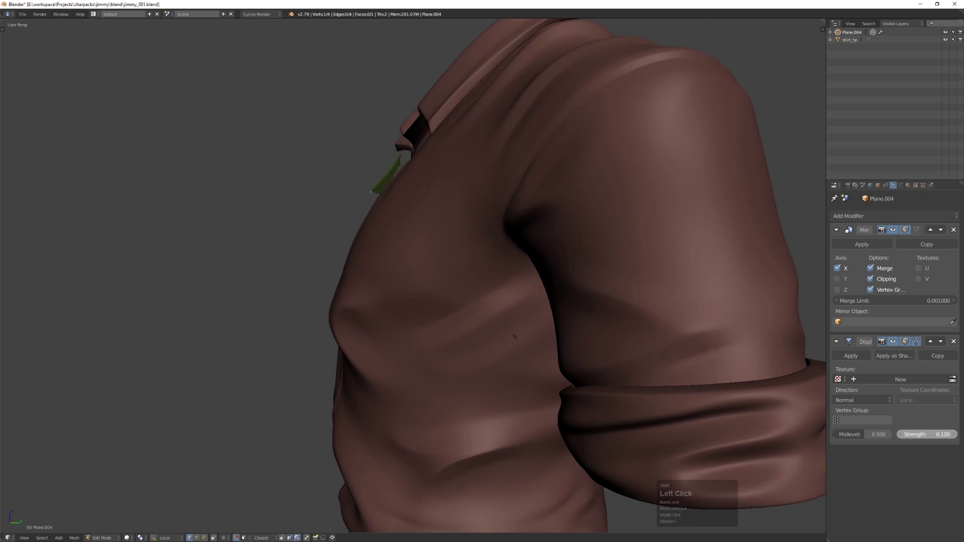
scroll(480, 172, down, 5)
middle_drag(420, 170, 492, 185)
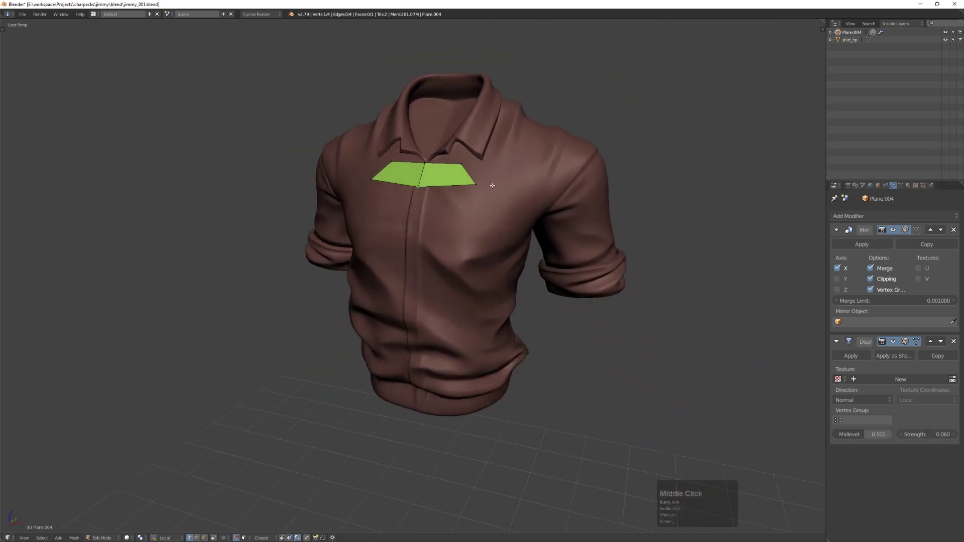
drag(476, 184, 464, 182)
middle_drag(465, 170, 351, 390)
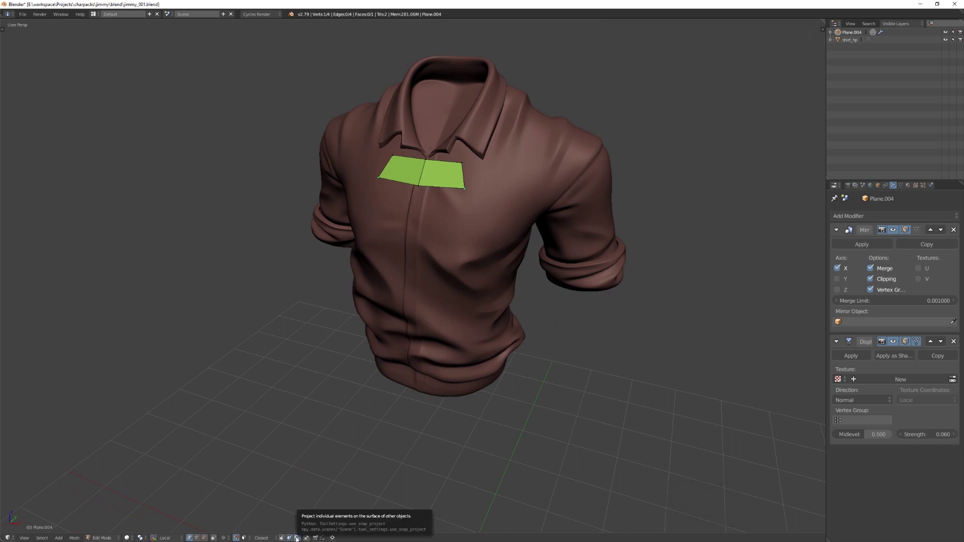
- Extrude the strip's bottom edge down the chest and nudge the middle outer vertex slightly inward
middle_drag(469, 273, 466, 158)
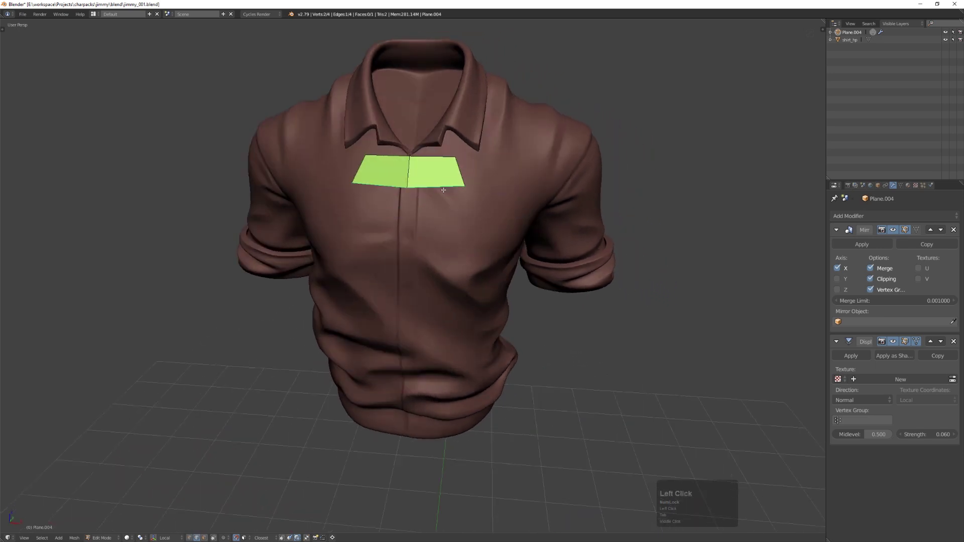
key(e)
click(452, 248)
middle_drag(452, 249, 445, 220)
key(Tab)
drag(461, 187, 455, 187)
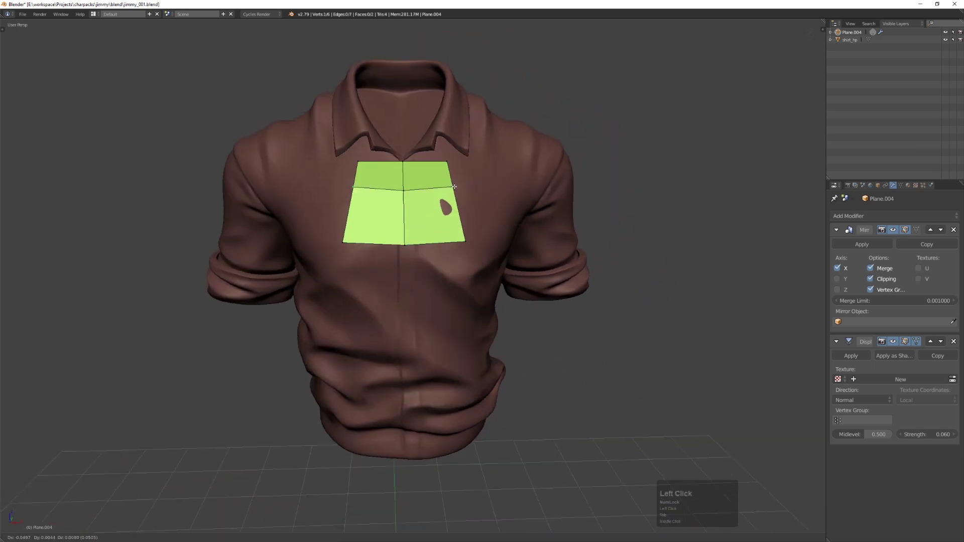
click(455, 187)
middle_drag(455, 187, 459, 212)
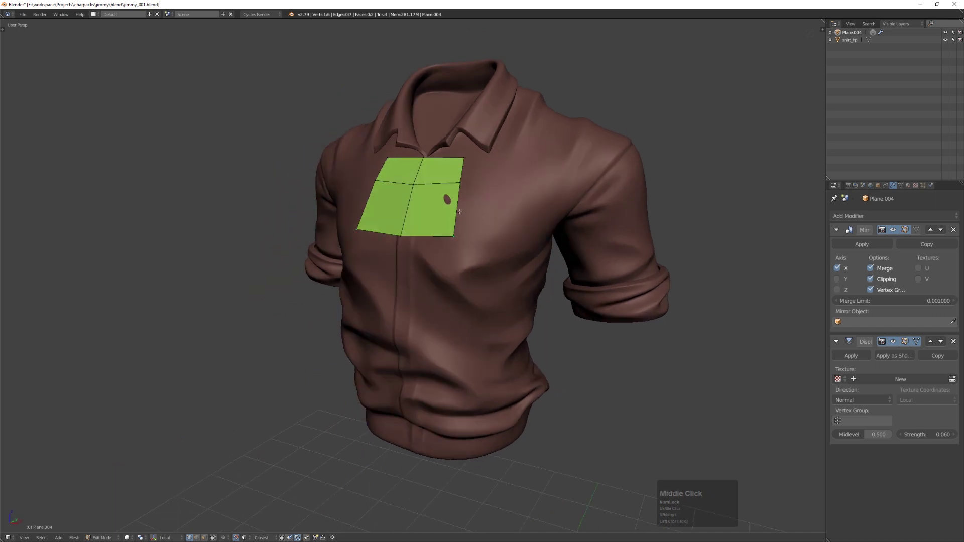
- Extrude the upper outer edge of the patch toward the shoulder and fill the gap beneath it with a face
click(463, 167)
key(e)
click(486, 166)
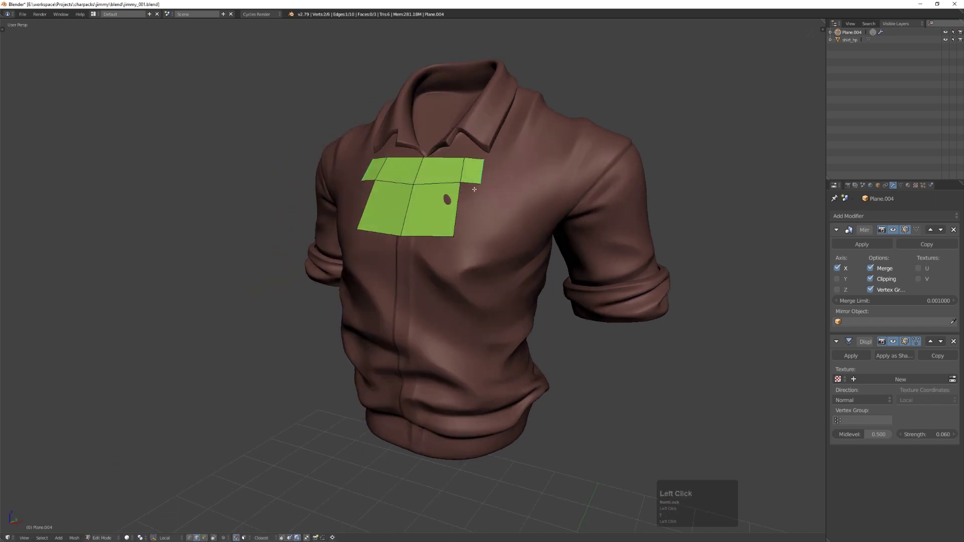
key(Tab)
click(461, 181)
key(f)
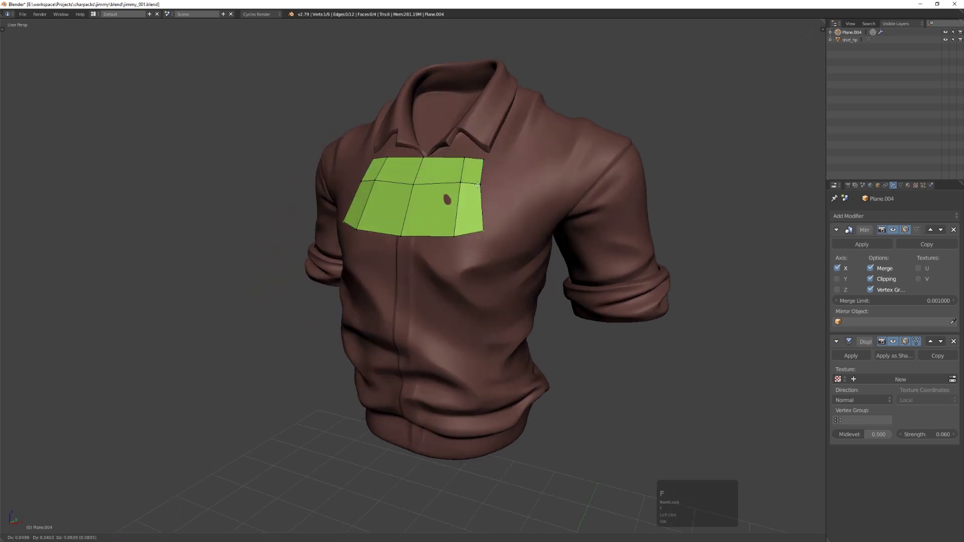
- Reposition the vertices around the new outer faces to even out their widths on the chest
drag(486, 185, 486, 186)
middle_drag(486, 186, 502, 182)
drag(459, 181, 454, 183)
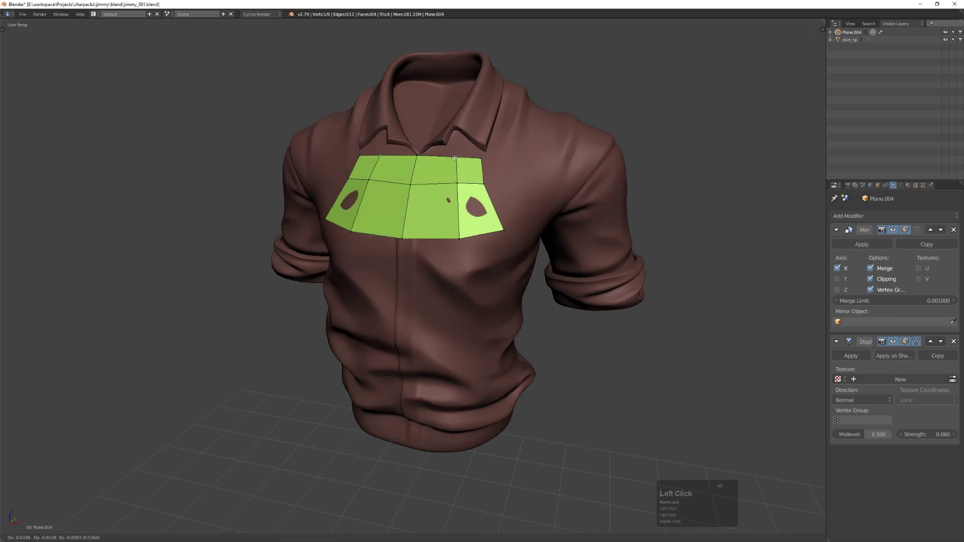
- Extrude the patch's two outer side edges further toward the shoulder and armpit
middle_drag(517, 174, 499, 183)
key(Tab)
click(488, 195)
shift+click(486, 176)
key(e)
click(542, 180)
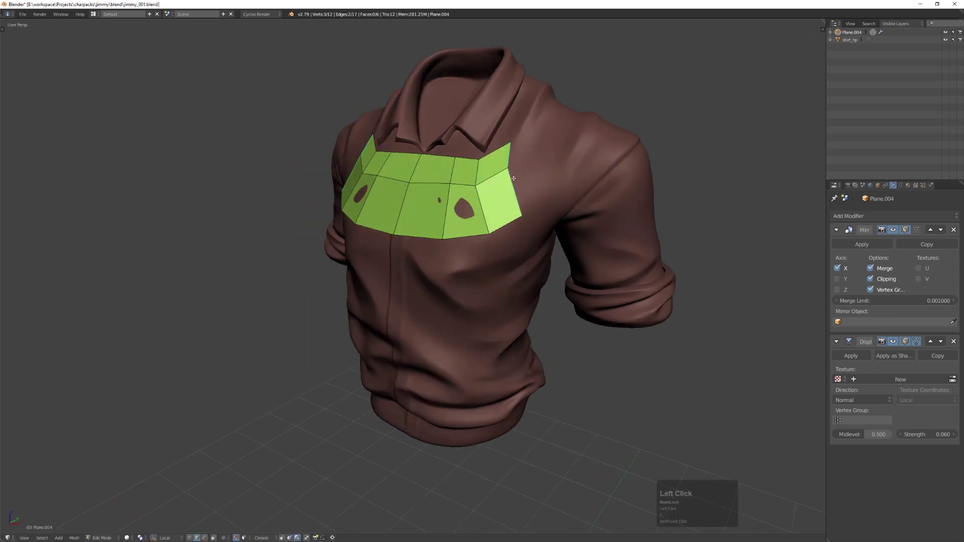
- Lower the top vertex of the newly extruded side edges and move the bottom one outward toward the armpit
key(Tab)
drag(519, 146, 500, 157)
drag(525, 218, 540, 213)
middle_drag(540, 213, 572, 202)
- Slide the patch's inner vertices to straighten the vertical edge loop and even the face spacing beside the centre line
drag(478, 189, 484, 186)
drag(451, 190, 441, 189)
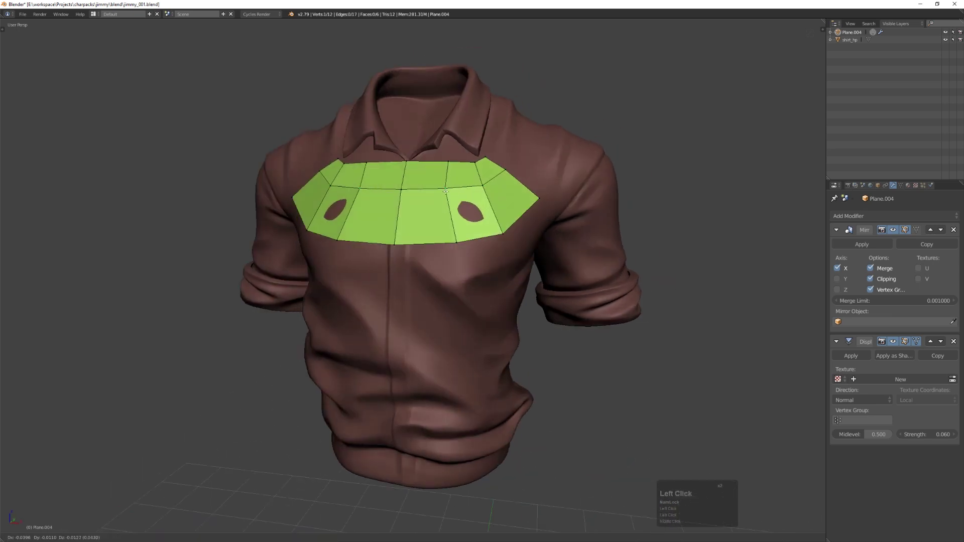
drag(450, 244, 441, 245)
drag(452, 162, 445, 161)
drag(442, 190, 439, 189)
middle_drag(442, 196, 467, 194)
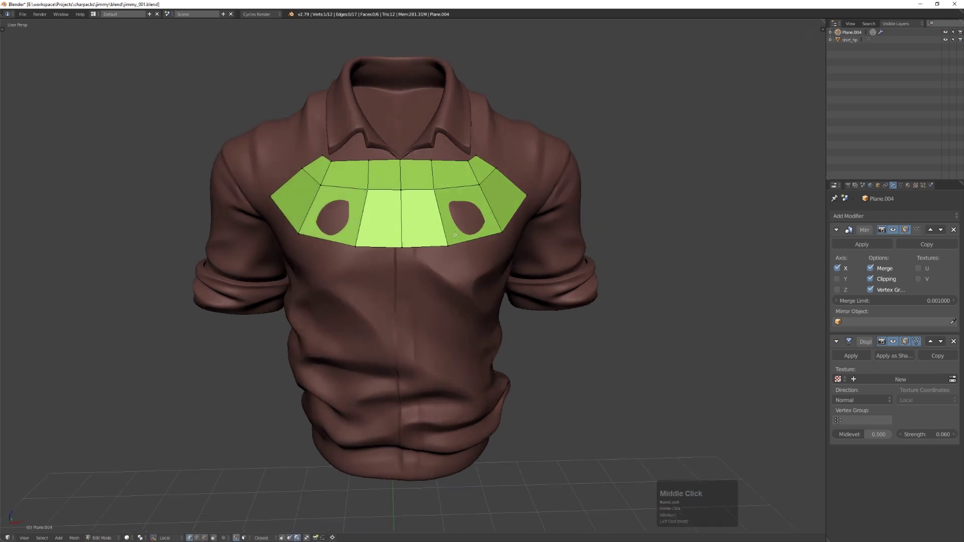
drag(453, 245, 450, 246)
- Extrude the lower edge of the outer chest face downward below the patch
scroll(450, 245, down, 4)
key(Tab)
mouse_move(461, 244)
middle_down()
mouse_move(446, 239)
mouse_move(430, 280)
mouse_move(446, 225)
middle_up()
key(z)
click(433, 249)
key(Tab)
key(Tab)
key(e)
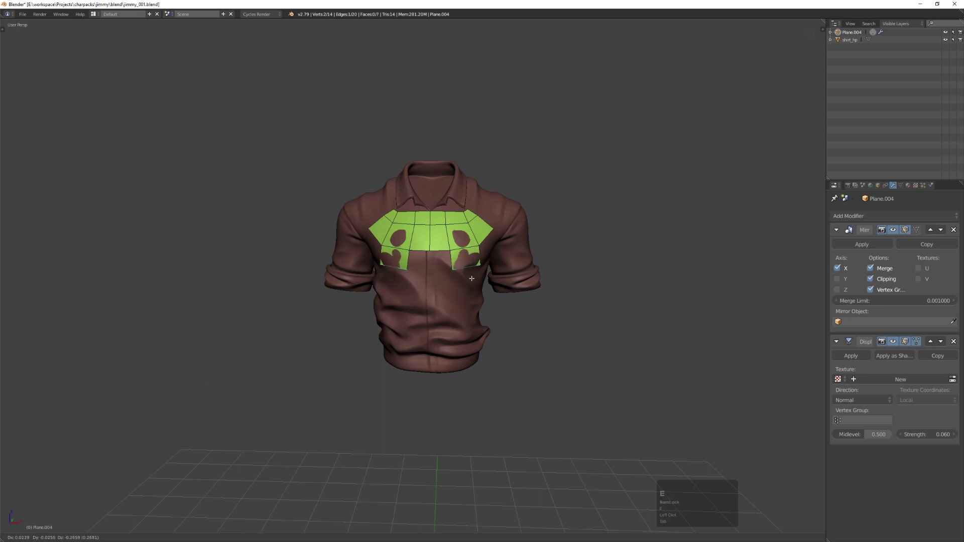
click(472, 277)
- Fill the gap between the extruded face and the centre line, and reposition the vertices around the new faces
click(450, 252)
key(f)
click(447, 258)
middle_drag(477, 264, 442, 265)
drag(479, 263, 480, 261)
drag(437, 271, 440, 268)
click(440, 269)
middle_drag(440, 269, 448, 291)
- Extrude the patch's lower edges down to just above the waistband and level the new outer bottom vertex
key(Tab)
key(e)
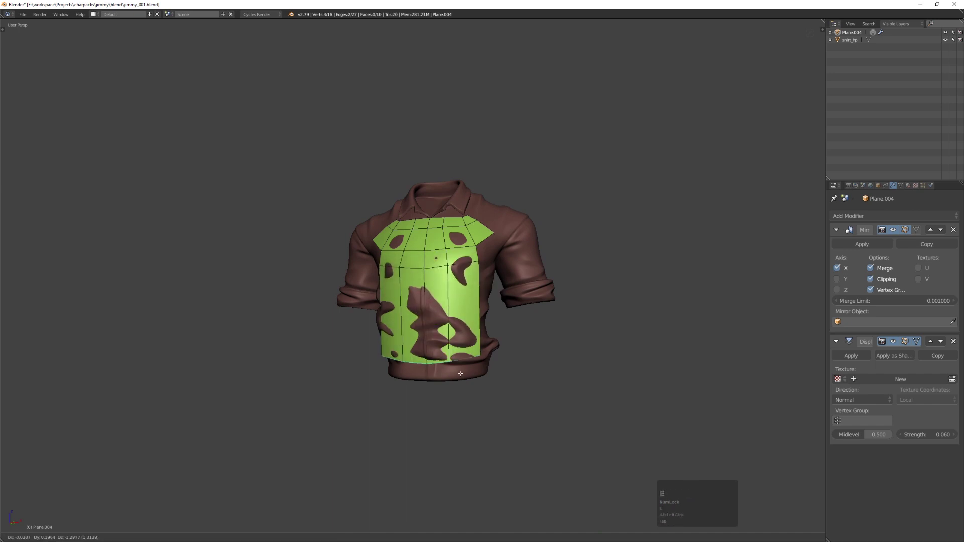
click(460, 368)
key(Tab)
drag(426, 359, 479, 358)
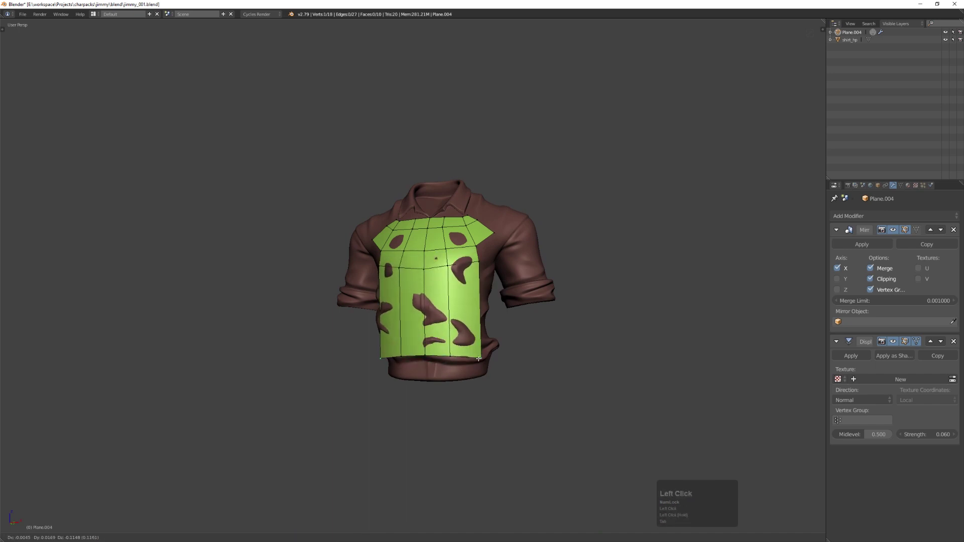
middle_drag(447, 356, 436, 288)
- Add two loop cuts across the long lower front faces and shift the new rows and outer vertices to follow the torso
key(ctrl+r)
scroll(465, 302, up, 1)
right_click(473, 306)
key(g)
click(448, 303)
key(Tab)
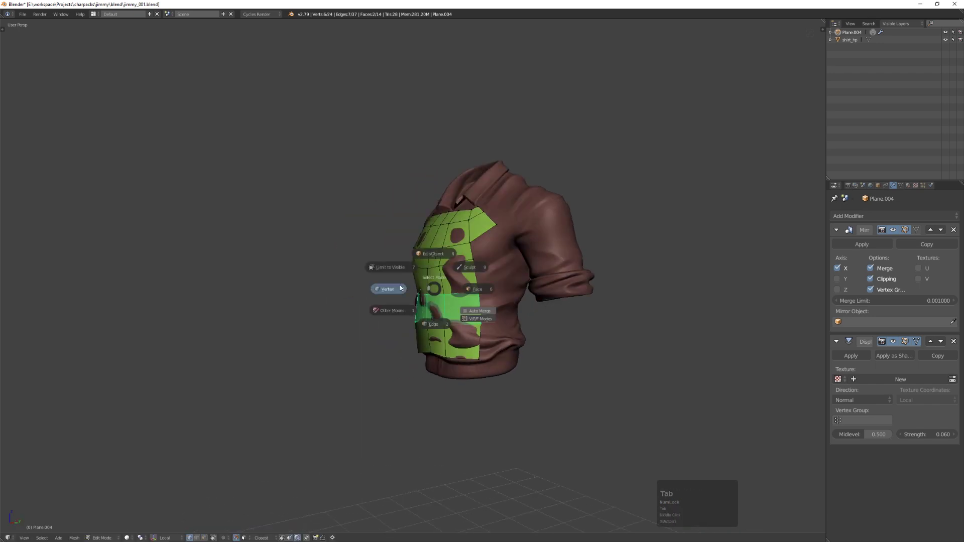
drag(440, 266, 446, 277)
middle_drag(469, 285, 458, 283)
drag(478, 290, 475, 287)
- Extrude the chest patch's outer upper edge toward the shoulder, rotating and moving the new end to follow the armhole
middle_drag(473, 259, 496, 221)
click(488, 217)
key(e)
key(Tab)
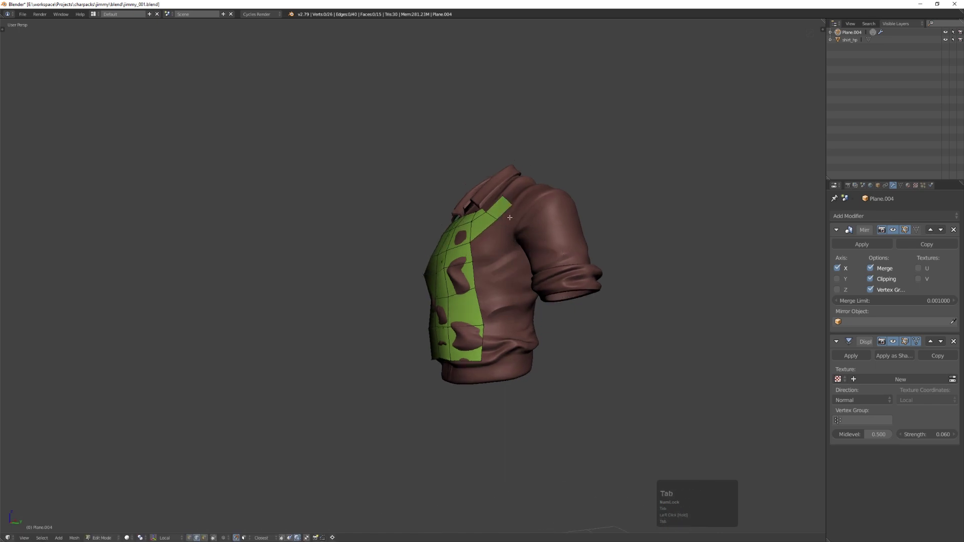
click(510, 218)
key(e)
key(r)
key(g)
- Extend the armhole strip by extruding its edge down along the front of the sleeve seam toward the armpit
middle_drag(521, 238, 488, 243)
click(509, 238)
key(e)
click(521, 238)
click(514, 207)
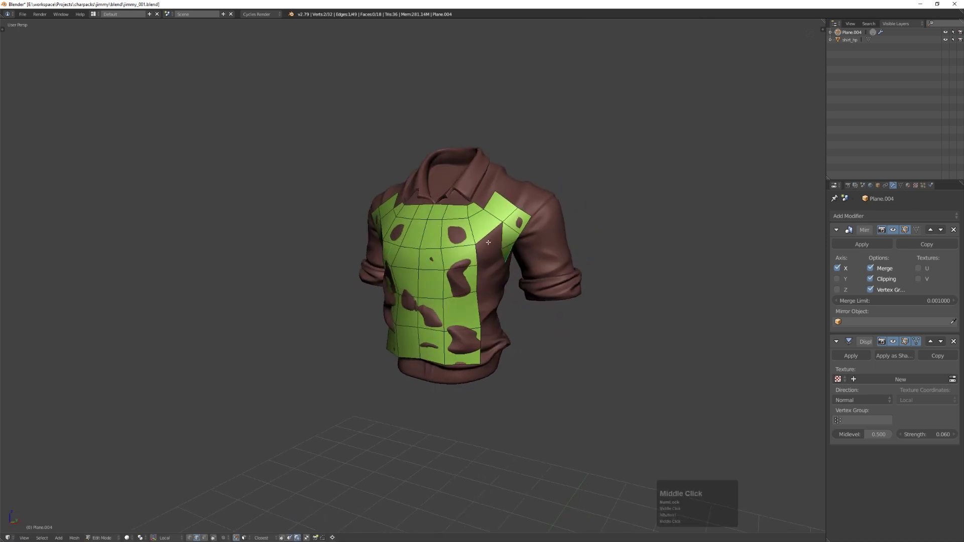
- Fill a face between the shoulder strip and the centre-back strip, and cut an edge loop across the upper back
drag(540, 266, 531, 267)
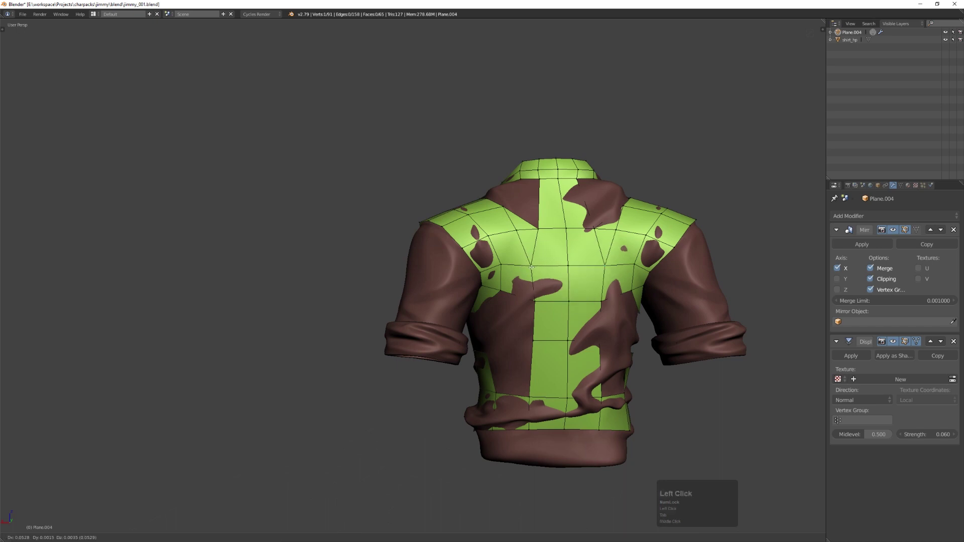
middle_drag(532, 267, 532, 201)
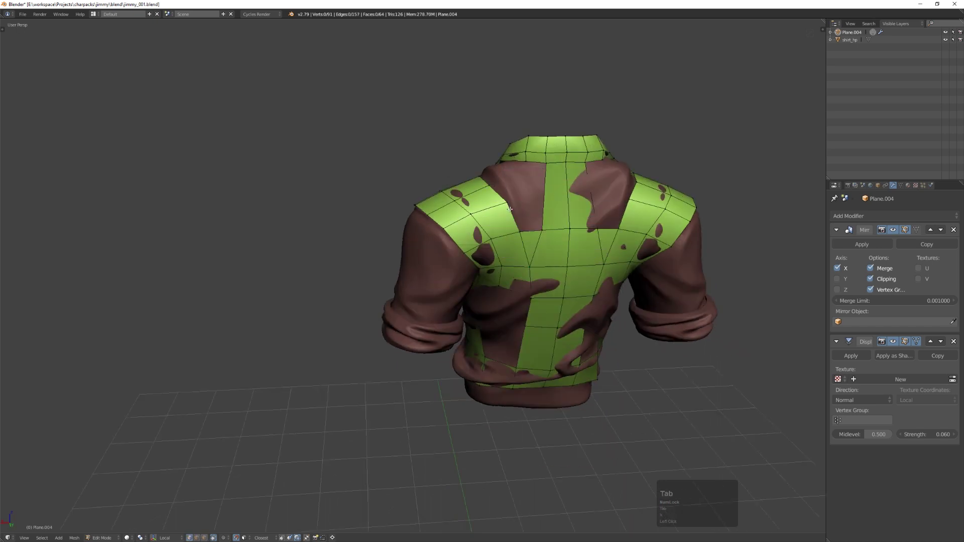
click(511, 207)
key(f)
key(ctrl+r)
click(564, 199)
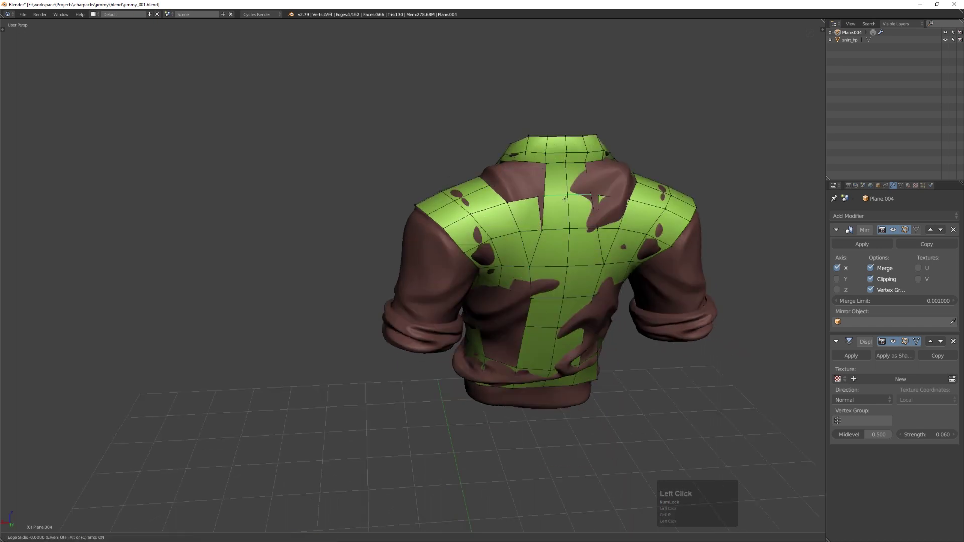
- Merge the upper-back cut with the corner of the adjoining shoulder face and adjust the loop across the centre-back strip
key(m)
click(539, 196)
click(537, 194)
middle_drag(537, 198, 571, 207)
key(ctrl+r)
click(580, 196)
right_click(581, 196)
key(a)
key(m)
drag(551, 196, 558, 195)
right_click(550, 204)
- Fill the remaining upper-back gap between the collar base, shoulder strip and centre-back strip with faces
middle_drag(549, 204, 572, 254)
key(f)
click(545, 227)
drag(531, 231, 529, 233)
click(513, 246)
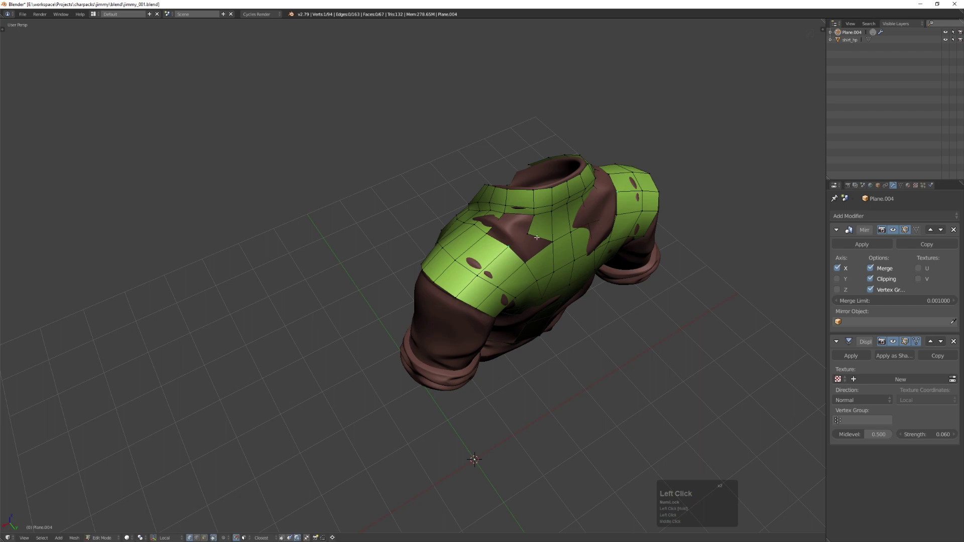
key(f)
middle_drag(532, 240, 634, 202)
click(525, 224)
click(537, 227)
scroll(634, 202, down, 2)
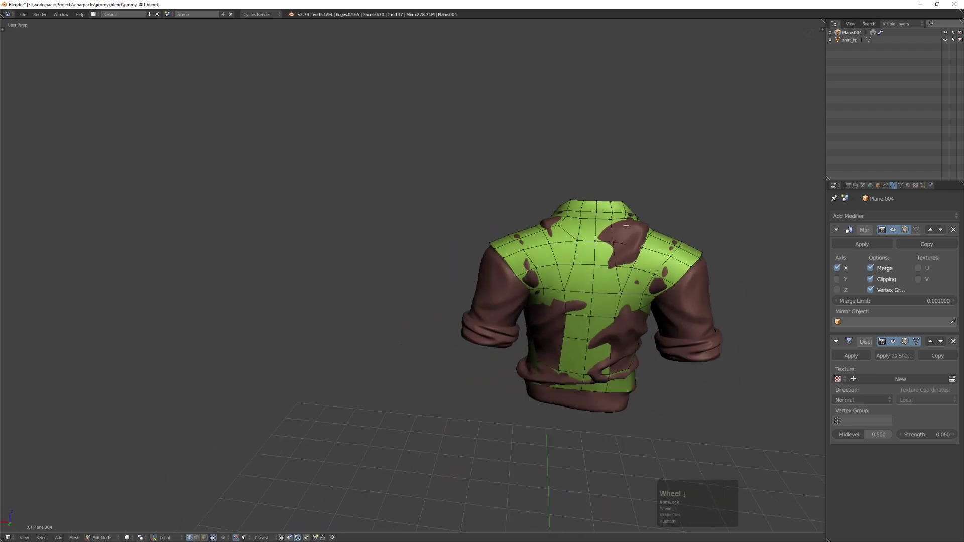
- Reposition individual vertices on the upper back and shoulder to even out the face spacing
middle_drag(572, 293, 567, 276)
scroll(563, 279, up, 2)
drag(570, 291, 571, 285)
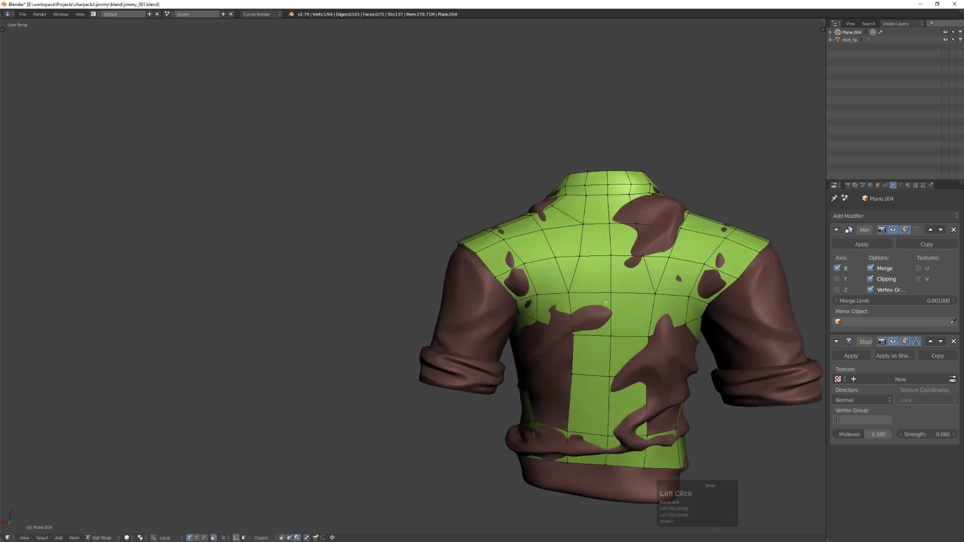
middle_drag(607, 317, 541, 255)
scroll(674, 300, down, 2)
drag(537, 244, 538, 240)
mouse_move(538, 240)
middle_down()
mouse_move(523, 242)
mouse_move(545, 247)
middle_up()
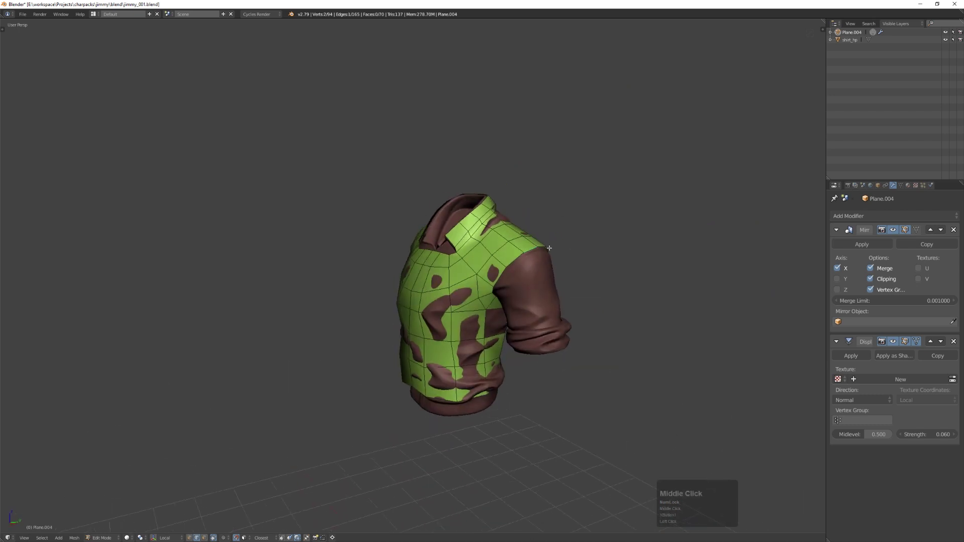
- Adjust a shoulder vertex, and extrude the three outer shoulder edges down over the upper sleeve
key(1)
drag(525, 251, 519, 254)
key(Tab)
middle_drag(519, 254, 582, 271)
shift+click(557, 259)
key(e)
click(582, 322)
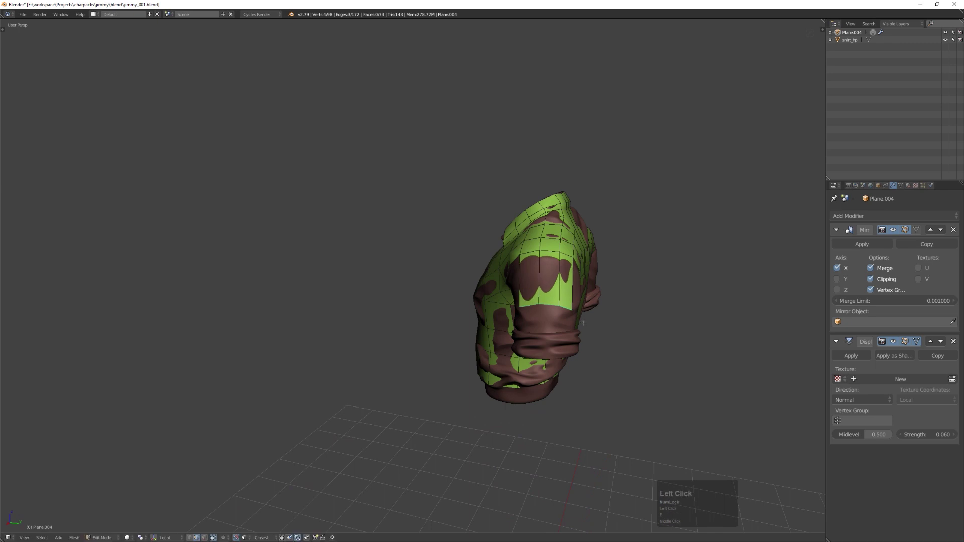
- Scale and straighten the sleeve strip's lower edges and move them down to just above the rolled cuff
middle_drag(583, 322, 585, 305)
key(s)
click(580, 306)
drag(551, 303, 552, 305)
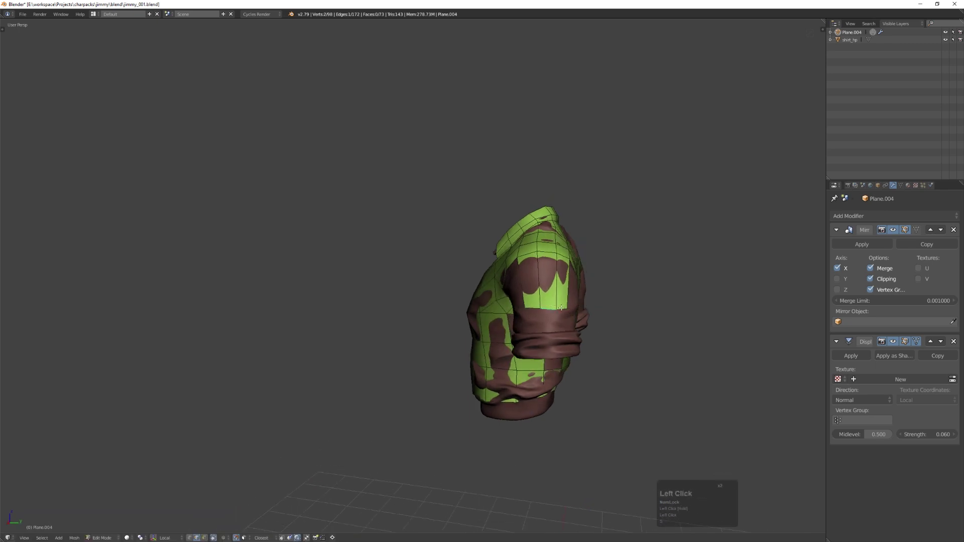
key(g)
click(551, 331)
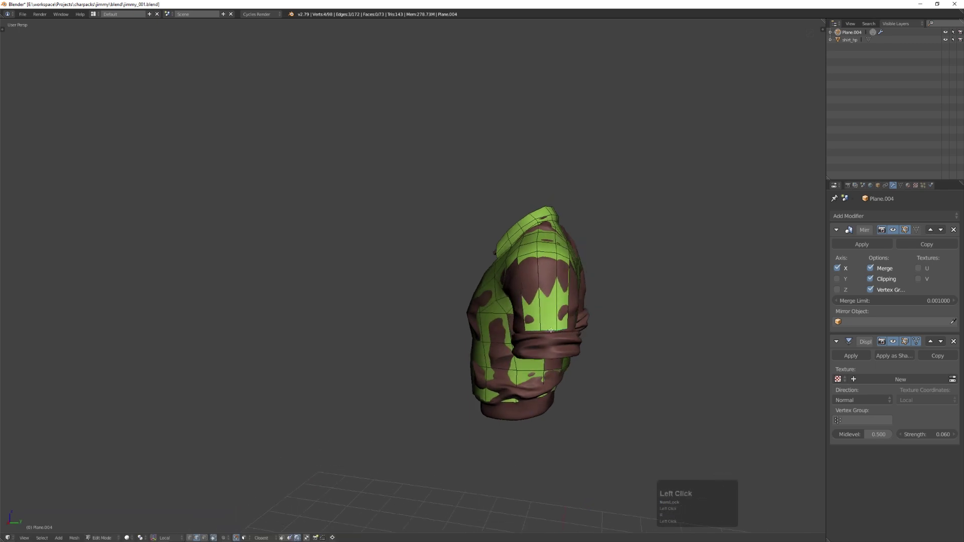
- Add loop cuts across the sleeve strip and move the new edges out to follow the sleeve surface
middle_drag(542, 331, 564, 286)
key(ctrl+r)
right_click(539, 295)
key(g)
click(577, 287)
key(g)
- Fill a row of faces around the front of the upper sleeve, from the sleeve strip toward the armpit
click(513, 250)
key(f)
click(513, 262)
click(499, 272)
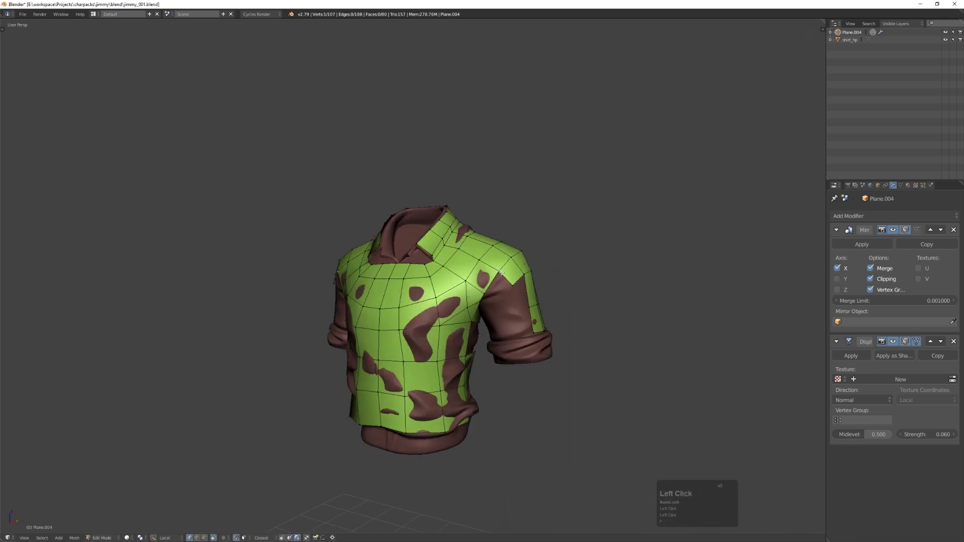
key(f)
click(500, 277)
middle_drag(499, 279, 521, 265)
click(487, 293)
key(f)
click(490, 294)
- Reposition the vertices of the new faces at the front of the upper sleeve near the armpit
middle_drag(490, 294, 512, 354)
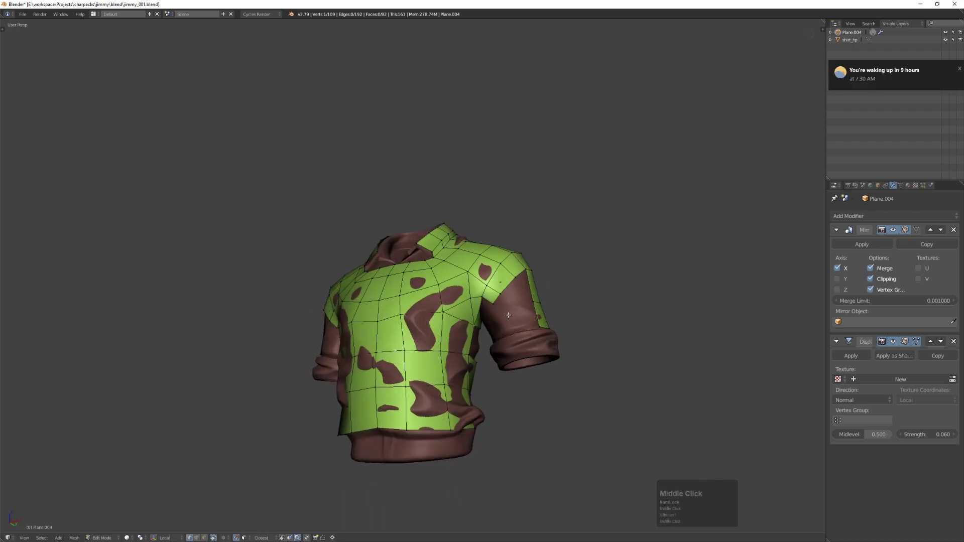
mouse_move(511, 311)
middle_down()
mouse_move(507, 259)
mouse_move(495, 304)
middle_up()
drag(495, 295, 498, 292)
click(486, 280)
- Fill a row of faces around the back of the upper sleeve toward the armpit and place their lower corner vertices
middle_drag(486, 279, 456, 286)
click(456, 286)
key(f)
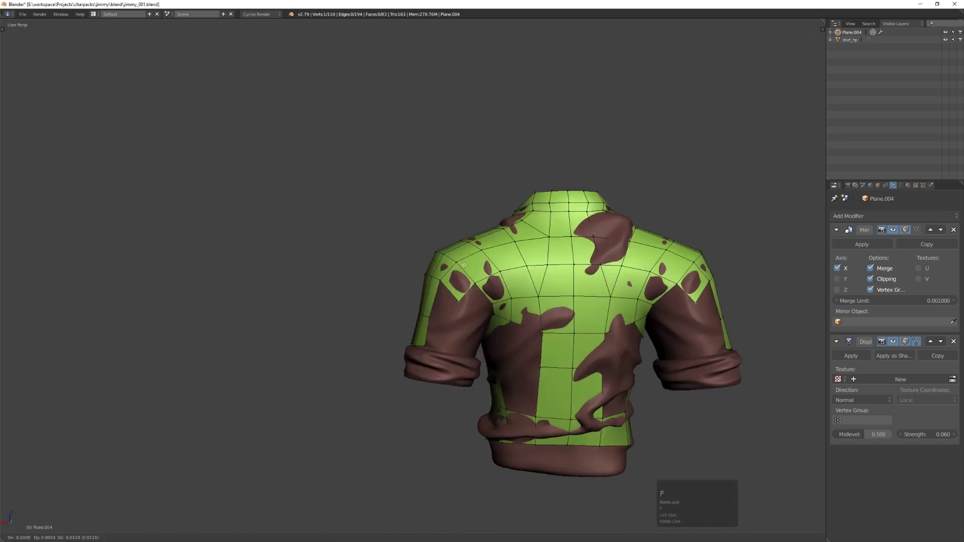
click(475, 285)
key(f)
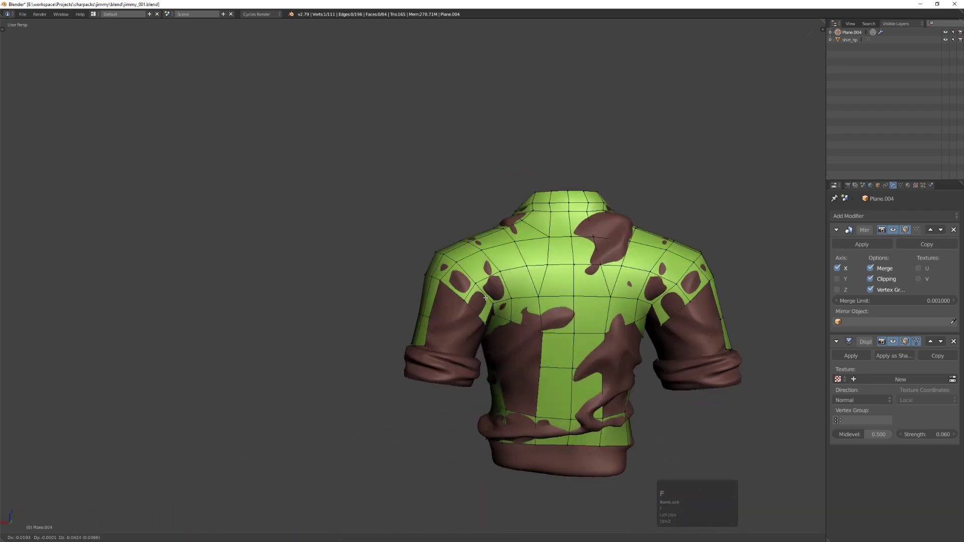
click(480, 316)
middle_drag(480, 316, 495, 279)
drag(490, 311, 485, 316)
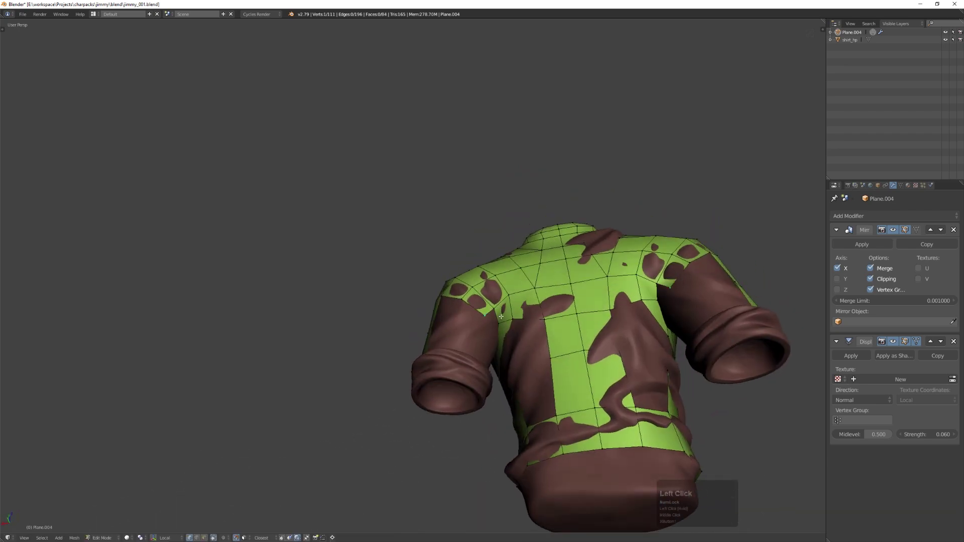
middle_drag(502, 306, 512, 277)
key(f)
- Slide the upper edge of the band around the lower side and back, and adjust its corner vertex
click(541, 267)
key(g)
key(g)
click(541, 280)
key(Tab)
drag(505, 275, 506, 280)
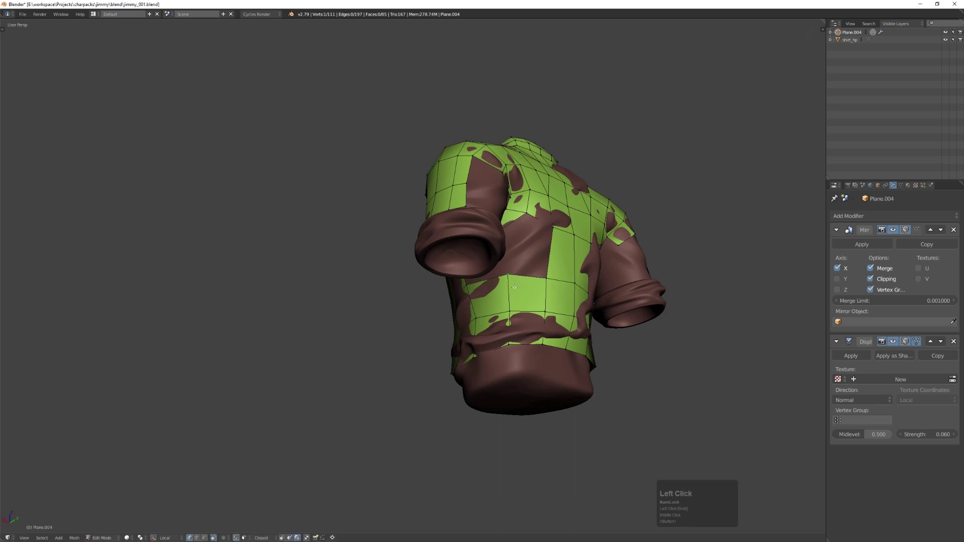
- Slide the vertical edge loop on the lower side band toward the front and move it to even the faces
middle_drag(503, 288, 539, 291)
alt+click(495, 304)
key(g)
key(g)
click(482, 312)
middle_drag(474, 314, 487, 320)
key(g)
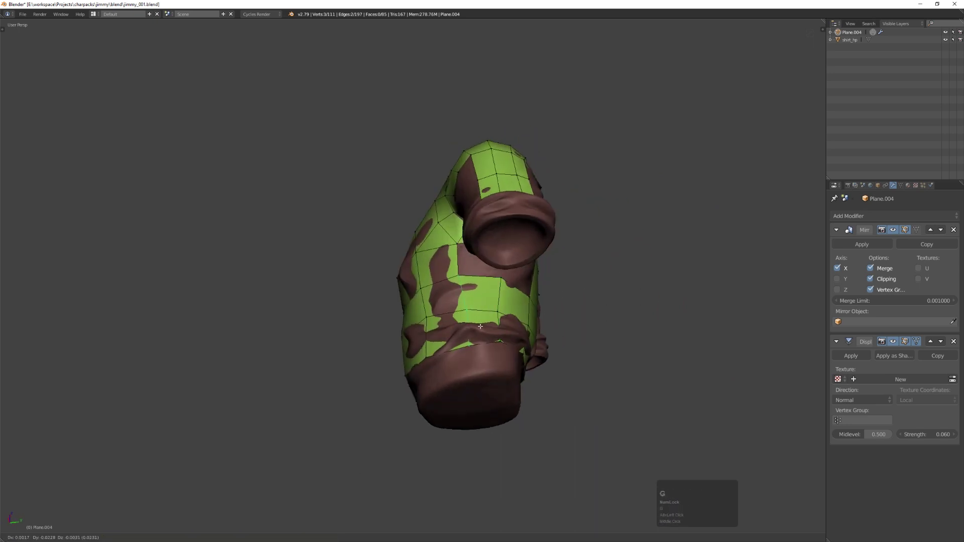
drag(462, 344, 463, 344)
- Reposition the individual vertices of the side band's vertical edge loop beneath the sleeve
middle_drag(470, 334, 459, 304)
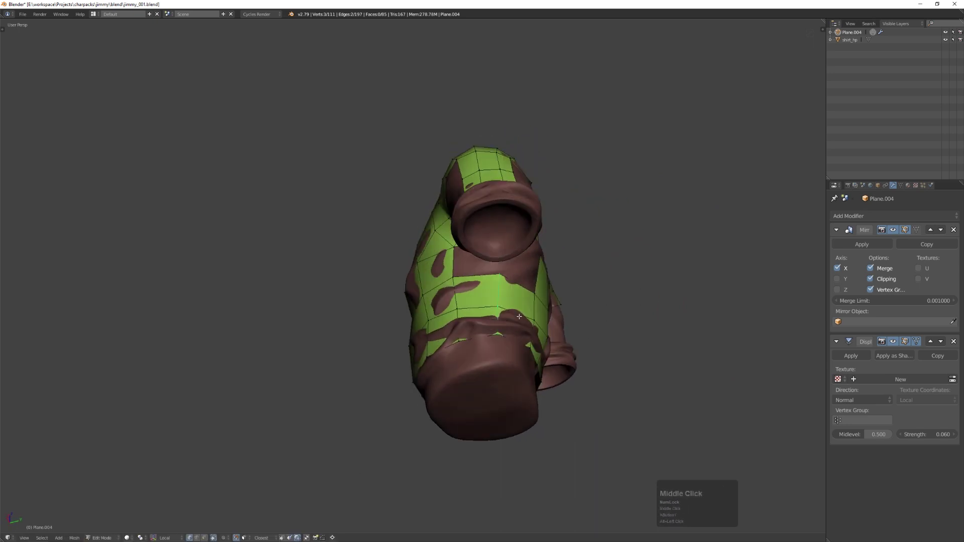
drag(502, 309, 494, 308)
middle_drag(500, 296, 493, 291)
drag(498, 277, 491, 276)
click(487, 307)
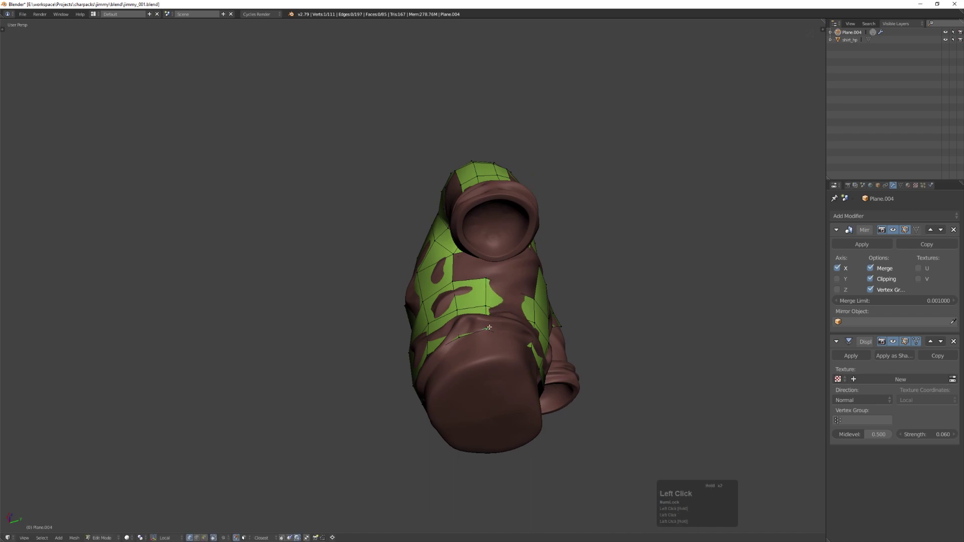
- Adjust the lower centre-back edge and fill the opening beside the centre-back strip with faces
middle_drag(487, 308, 542, 282)
middle_drag(539, 334, 542, 331)
middle_drag(533, 273, 587, 250)
click(588, 252)
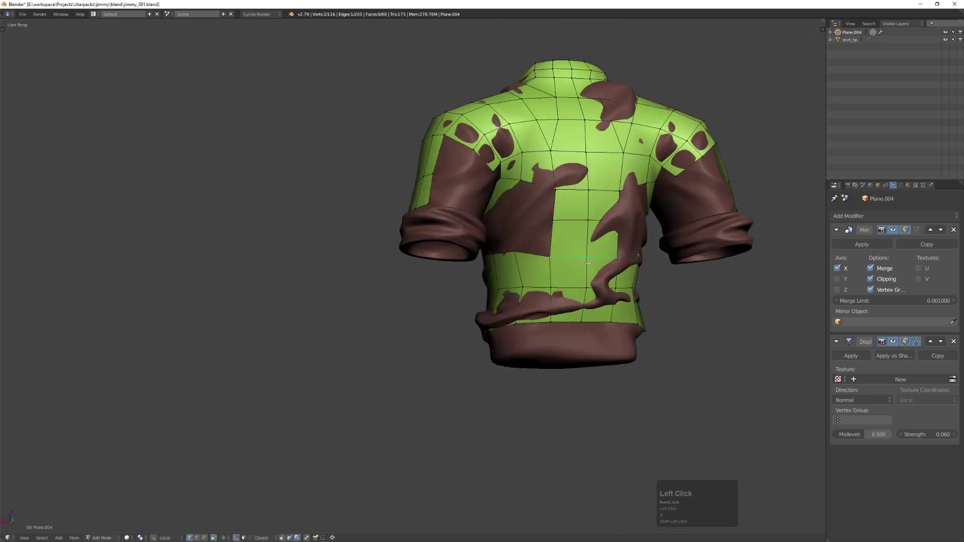
key(f)
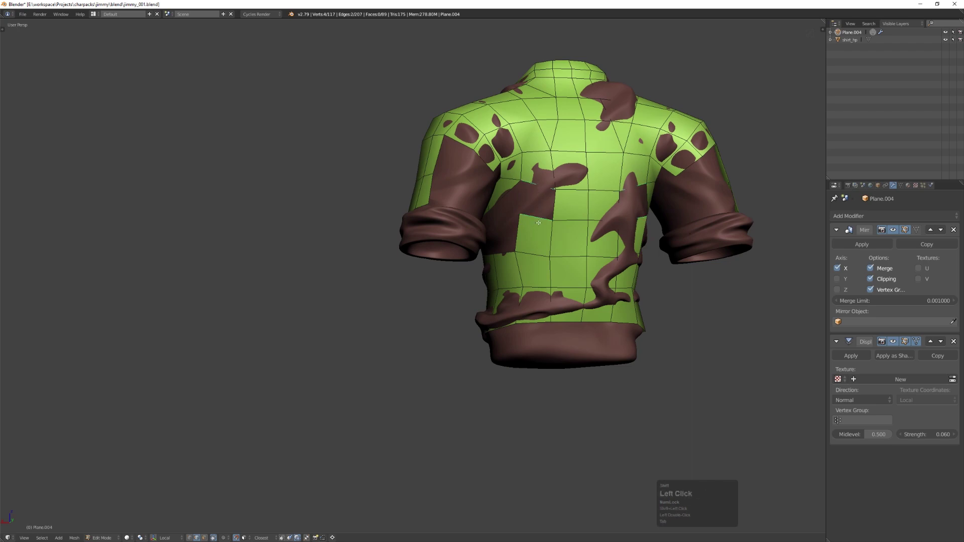
key(f)
- Fill the tall opening between the back panel and the side beneath the armpit with a face
middle_drag(538, 222, 482, 200)
click(496, 220)
shift+click(510, 157)
middle_drag(517, 156, 509, 179)
key(Tab)
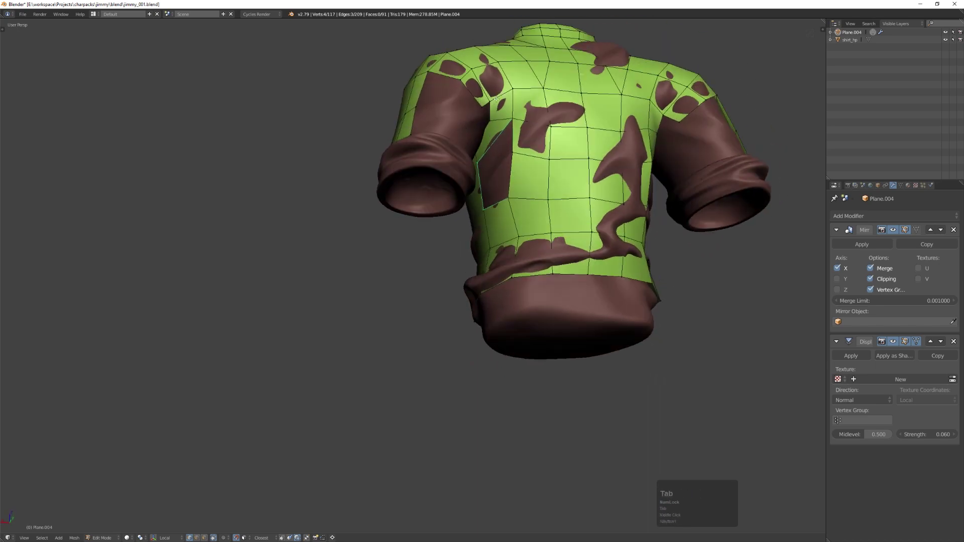
- Reposition the vertices near the back of the armpit and add a loop cut through the tall face below it
drag(489, 101, 512, 85)
drag(490, 120, 489, 116)
key(ctrl+r)
click(490, 135)
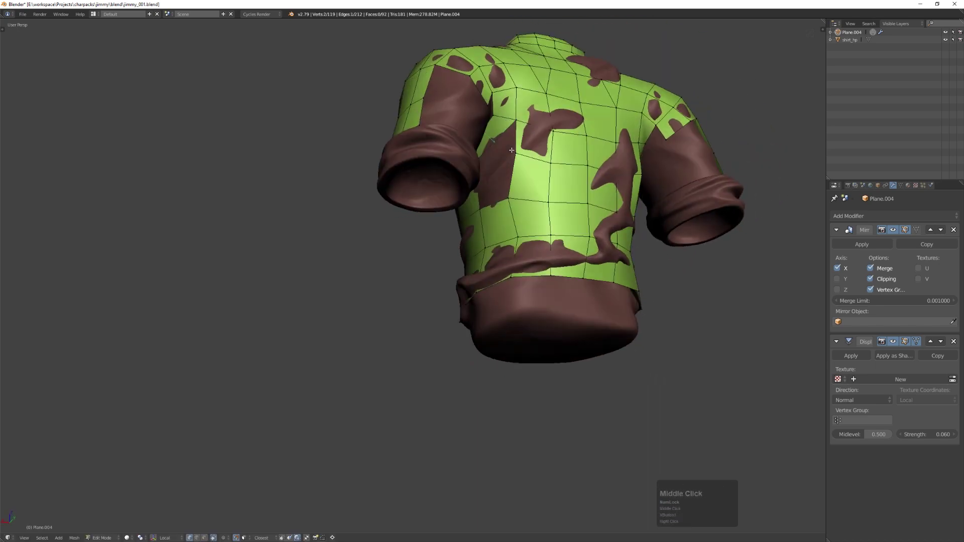
click(497, 144)
mouse_move(497, 144)
middle_down()
mouse_move(520, 140)
mouse_move(502, 98)
mouse_move(486, 146)
middle_up()
key(Tab)
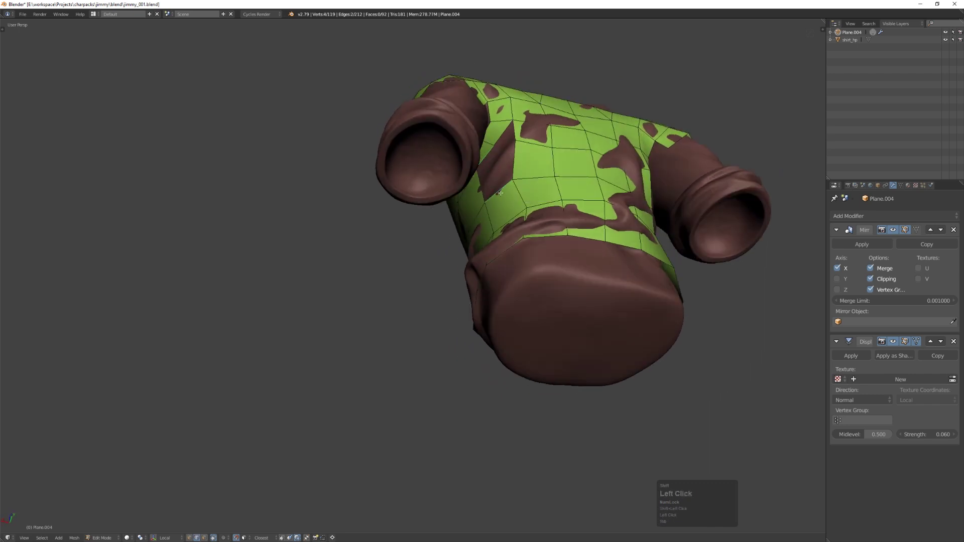
- Fill the gap at the back of the armpit with a face and adjust its edge beside the back panel
key(f)
middle_drag(501, 193, 504, 234)
key(Tab)
drag(520, 154, 527, 159)
key(Tab)
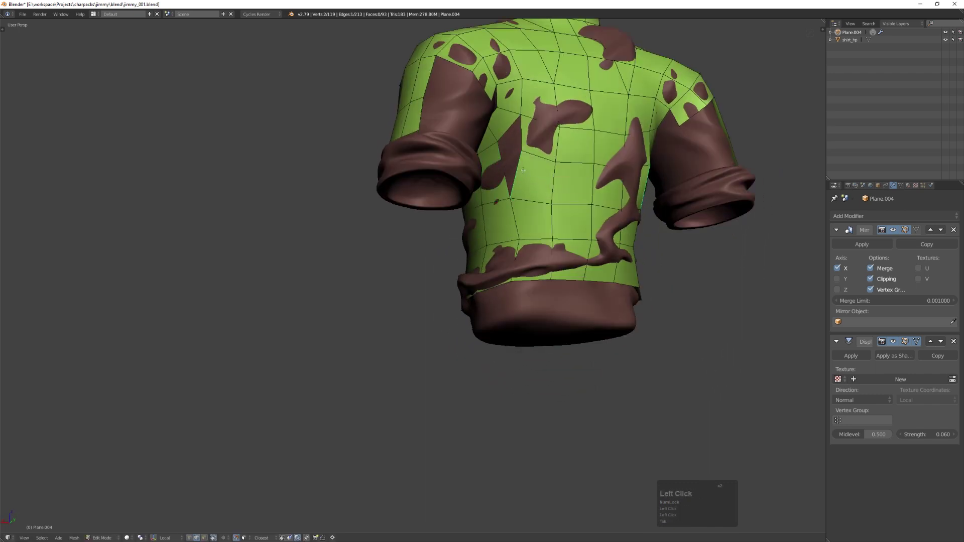
- Merge the stray vertices bordering the narrow gap on the back beneath the armpit
key(a)
key(Escape)
key(m)
middle_drag(477, 161, 492, 171)
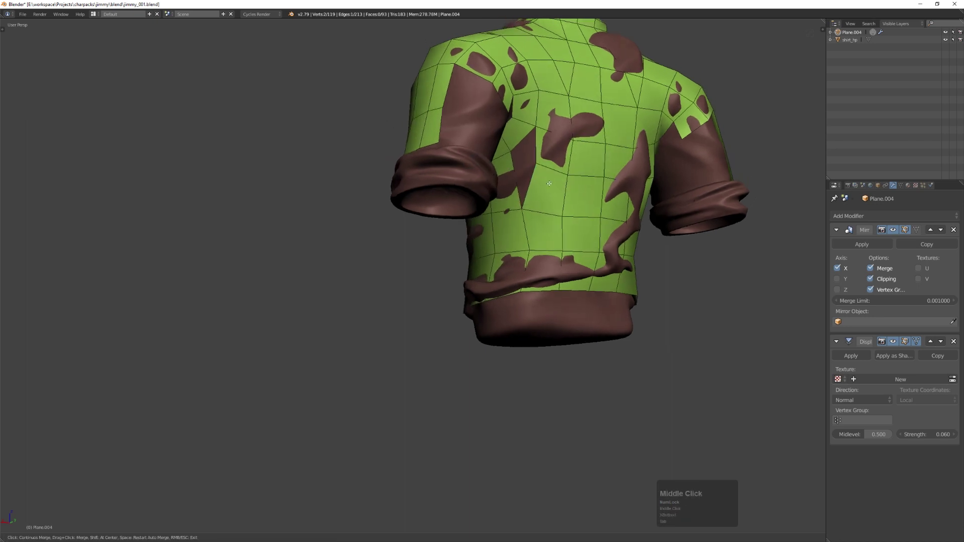
right_click(512, 174)
key(Tab)
click(512, 150)
right_click(513, 151)
- Reposition the vertices on the back panel behind the armpit to even out the surrounding faces
middle_drag(513, 151, 502, 168)
drag(532, 133, 525, 123)
scroll(567, 161, down, 4)
mouse_move(545, 145)
middle_down()
mouse_move(567, 161)
mouse_move(547, 165)
middle_up()
drag(565, 152, 562, 151)
- Set the Displace modifier's strength to 0.050 and check the mesh over the sculpt
key(ctrl+Tab)
key(Tab)
key(Tab)
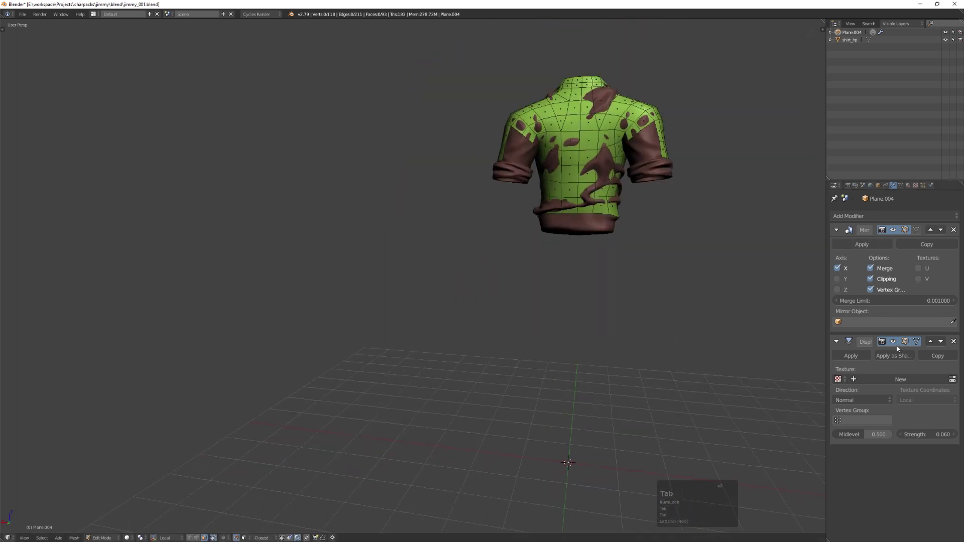
mouse_move(908, 436)
mouse_down()
mouse_move(884, 435)
mouse_move(896, 435)
mouse_up()
key(Tab)
middle_drag(562, 120, 618, 196)
key(KP_Divide)
scroll(569, 143, down, 3)
key(KP_Divide)
scroll(668, 121, up, 4)
middle_drag(618, 196, 520, 125)
- Fill the opening on the front of the upper sleeve with faces, starting beside the outer sleeve strip
key(Tab)
key(Tab)
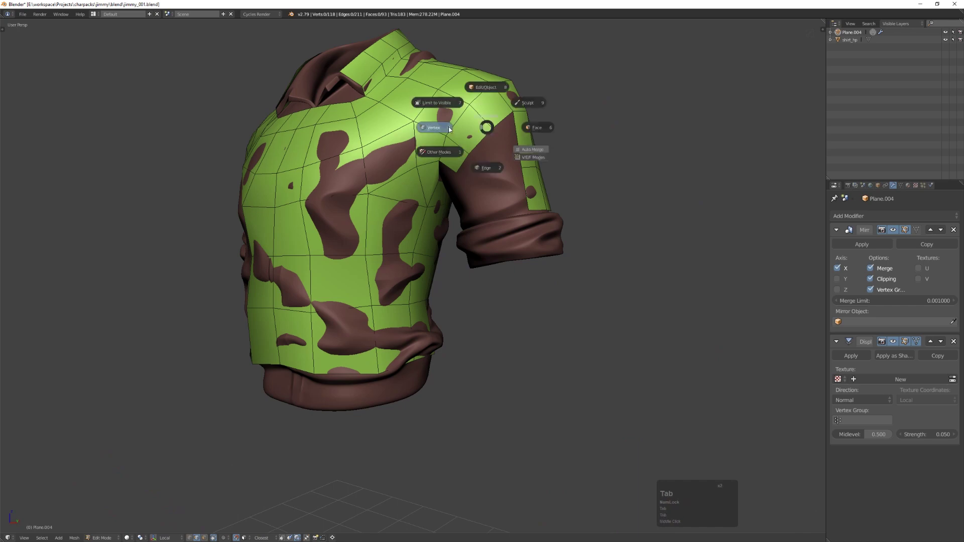
click(442, 127)
click(512, 112)
key(f)
click(502, 172)
click(521, 167)
key(f)
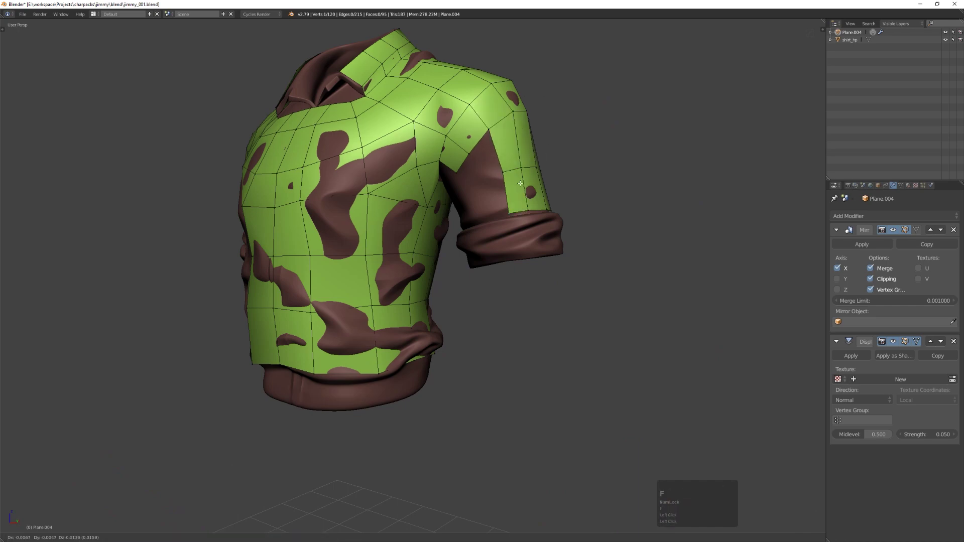
- Continue filling faces across the front of the sleeve toward the rolled cuff and the armpit
click(507, 211)
click(488, 130)
key(f)
click(486, 187)
click(470, 155)
key(f)
click(471, 196)
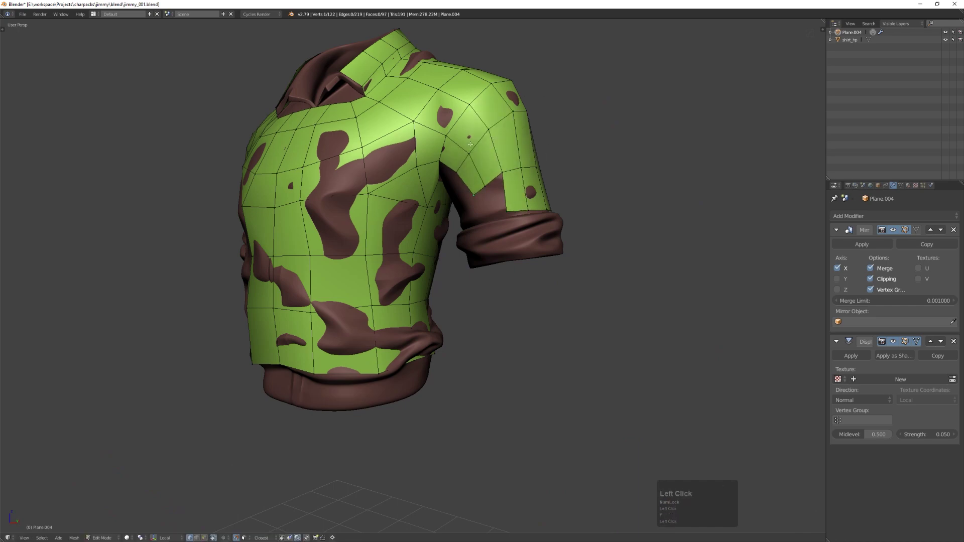
middle_drag(465, 191, 485, 182)
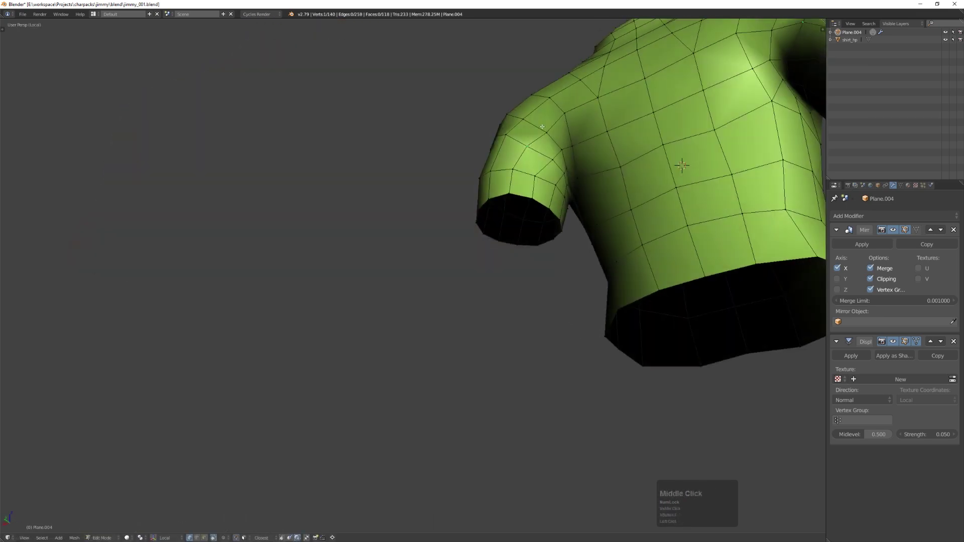
- Reposition the vertices on the inner side of the sleeve beside the armpit in the isolated mesh
drag(549, 159, 537, 176)
middle_drag(537, 177, 547, 155)
drag(557, 149, 559, 147)
drag(566, 174, 564, 172)
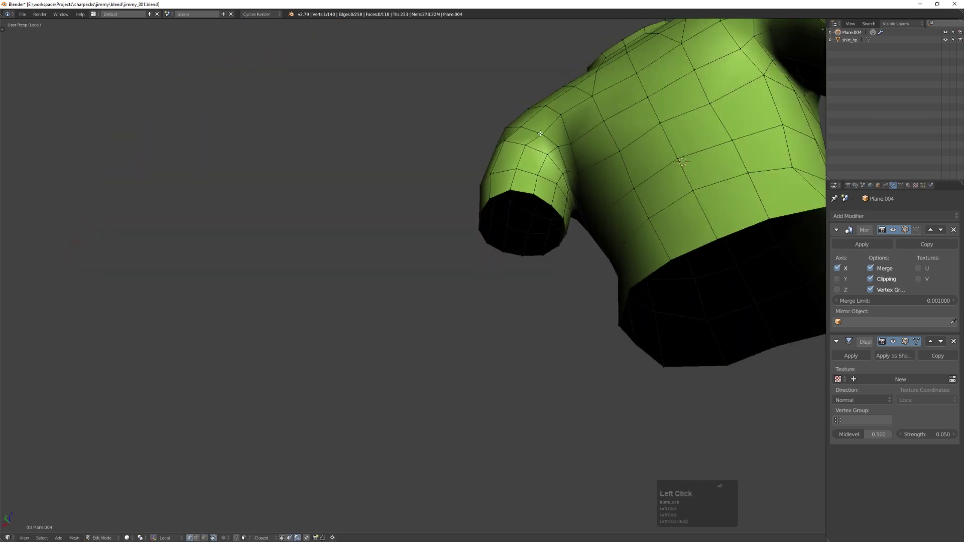
middle_drag(540, 134, 546, 146)
drag(546, 146, 547, 149)
scroll(545, 156, down, 7)
middle_drag(545, 155, 631, 187)
- Exit the isolated view and examine the mesh's coverage of the shirt sculpt from the front
key(Tab)
key(KP_Divide)
scroll(507, 155, up, 3)
scroll(583, 190, down, 5)
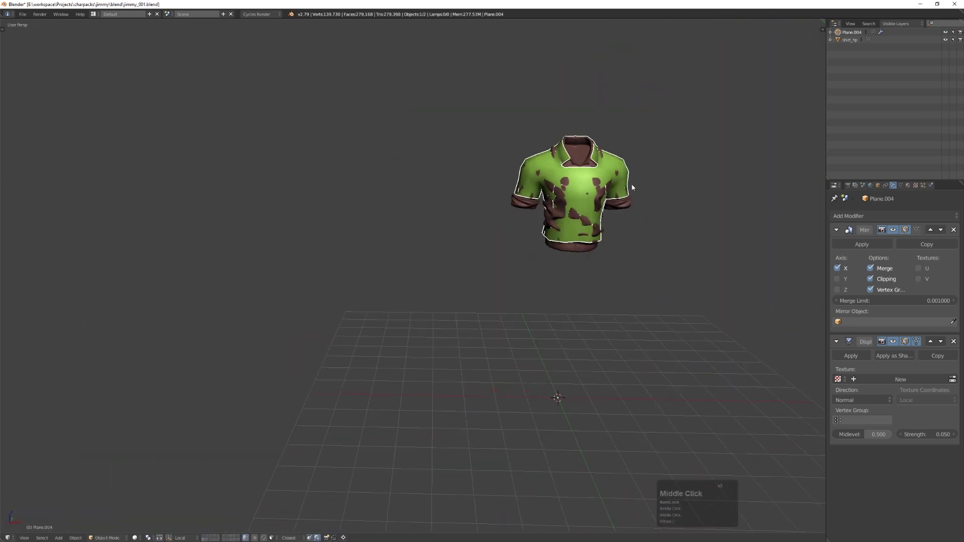
key(Tab)
scroll(644, 163, up, 2)
middle_drag(646, 155, 523, 166)
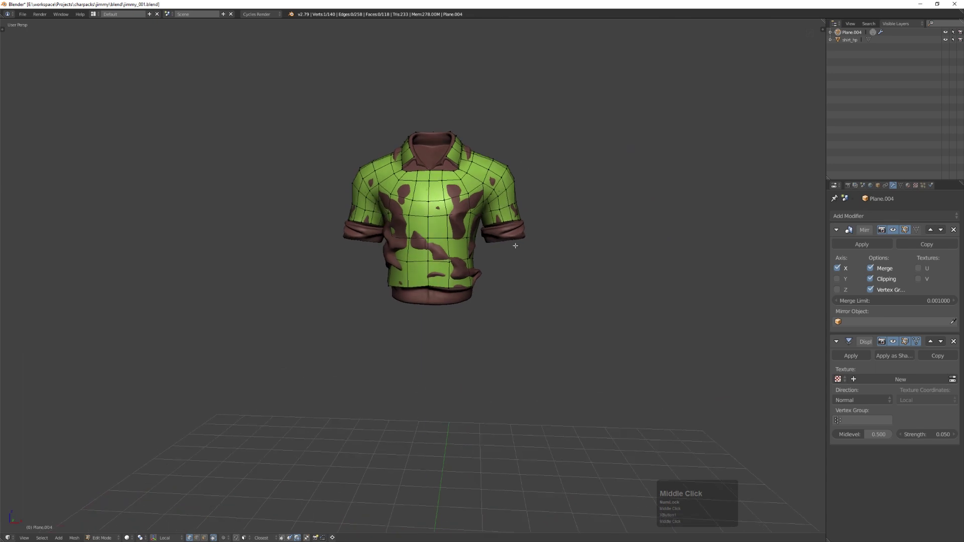
middle_drag(452, 163, 494, 210)
scroll(441, 158, up, 4)
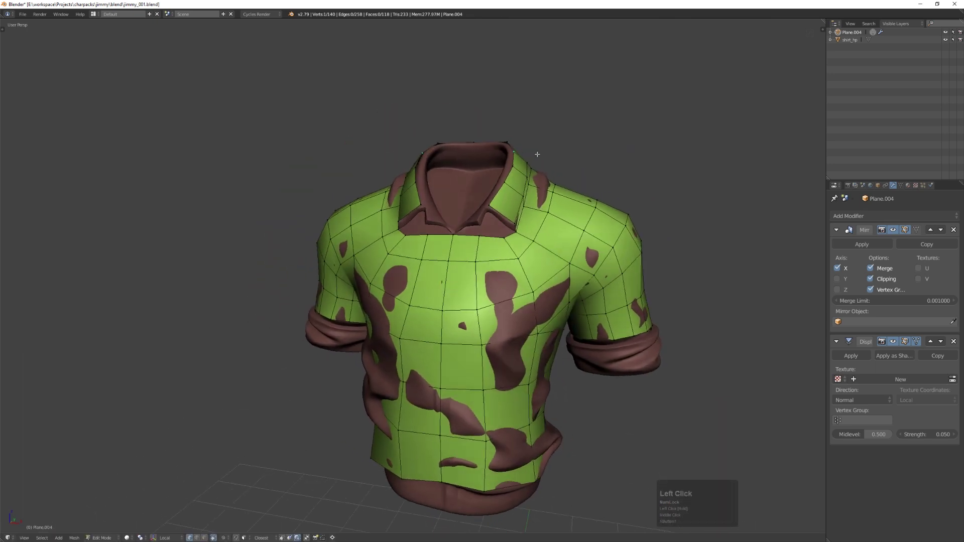
- Extrude the centre edge at the back of the collar over the rim and down its inner side
key(ctrl+shift+Tab)
click(547, 116)
middle_drag(497, 68, 483, 113)
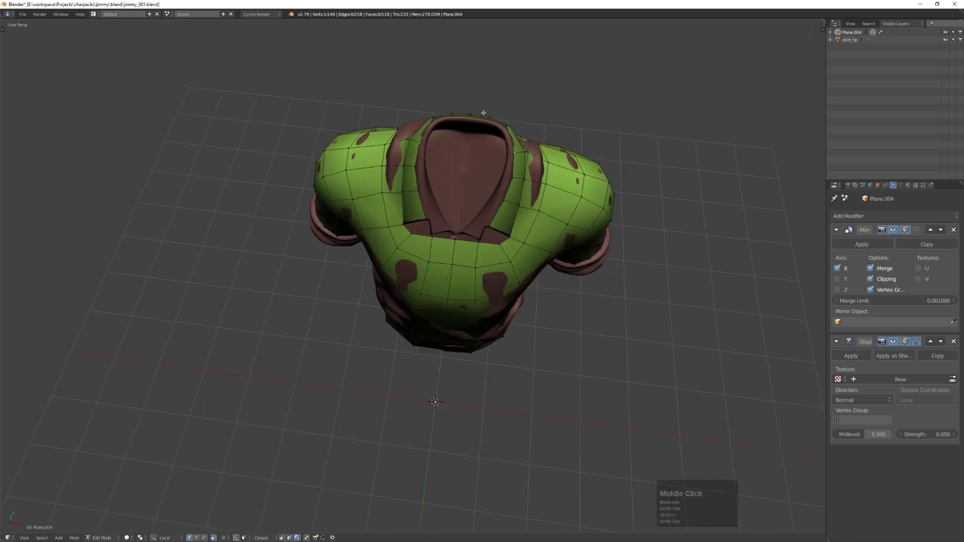
scroll(483, 112, up, 3)
key(ctrl+Tab)
click(473, 118)
key(e)
click(474, 128)
middle_drag(476, 146, 482, 112)
key(e)
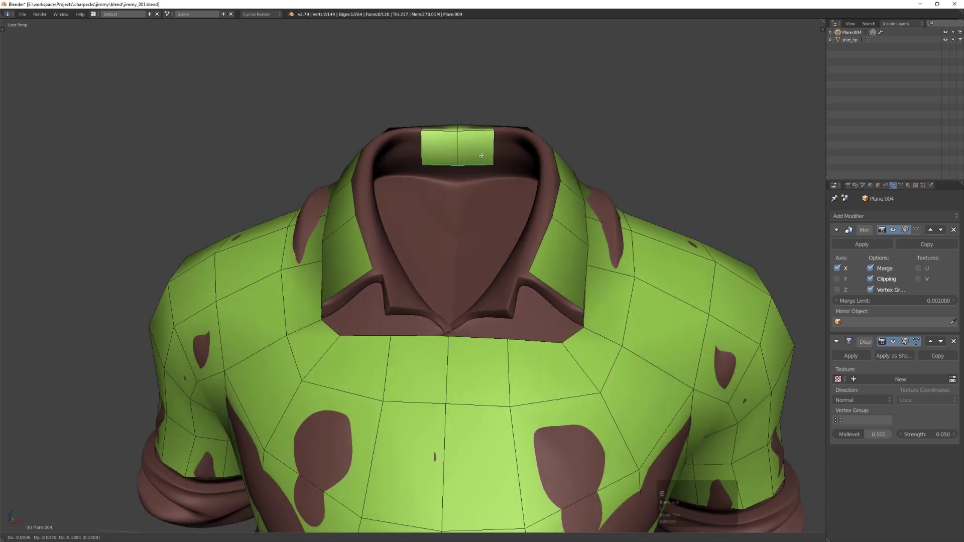
click(480, 162)
- Reposition the vertex on the collar's inner back rim to follow the sculpted fold
middle_drag(481, 162, 489, 182)
key(Tab)
drag(497, 147, 489, 147)
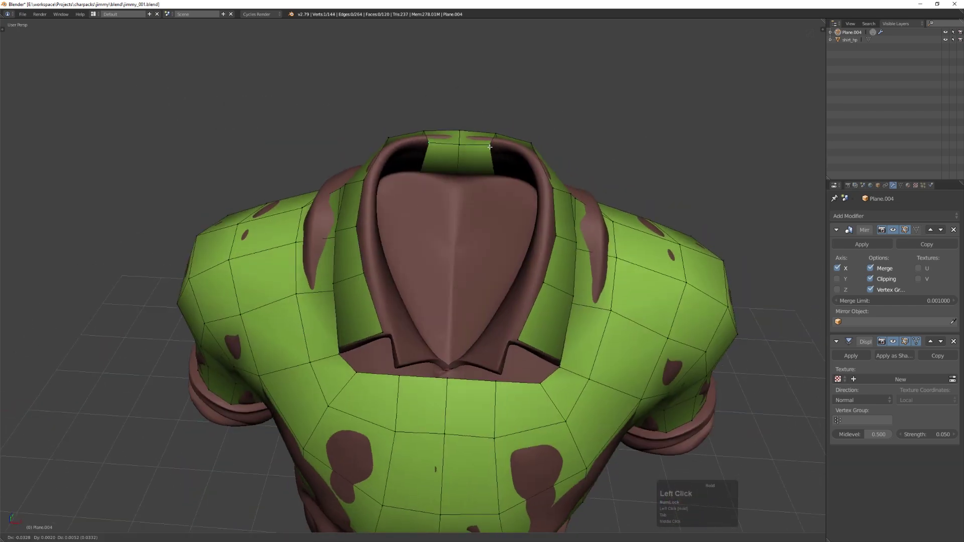
middle_drag(504, 175, 503, 138)
- Fill a row of faces along the collar's rim from the centre back down to the front opening
key(f)
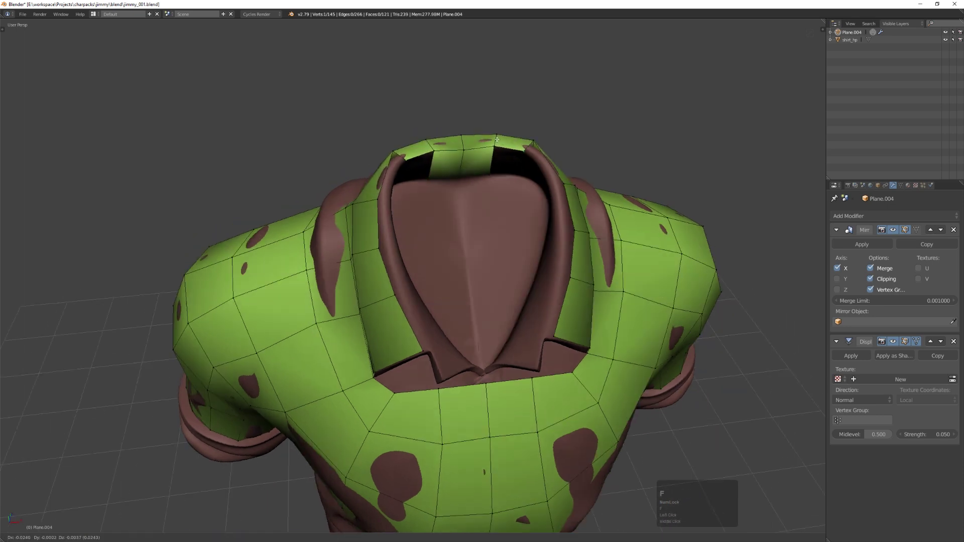
click(497, 139)
key(f)
click(526, 157)
key(f)
click(554, 196)
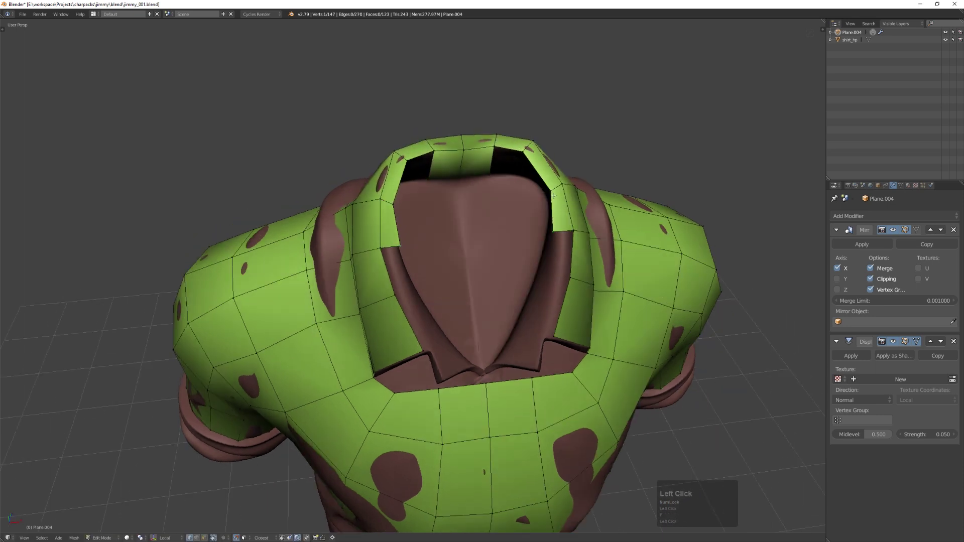
key(f)
click(567, 247)
key(f)
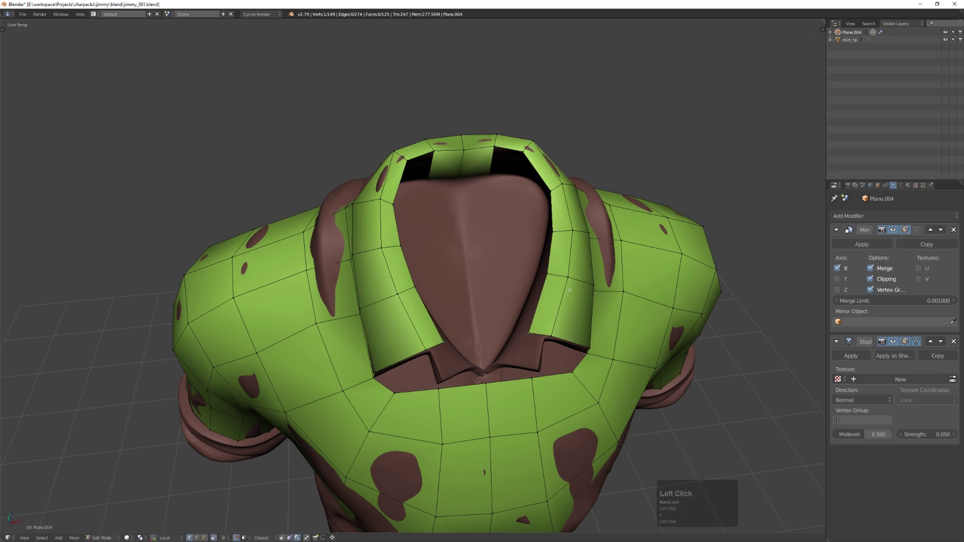
- Fill faces around the collar's inner side from the back to the front and adjust the vertices at its front end
middle_drag(569, 289, 553, 244)
key(f)
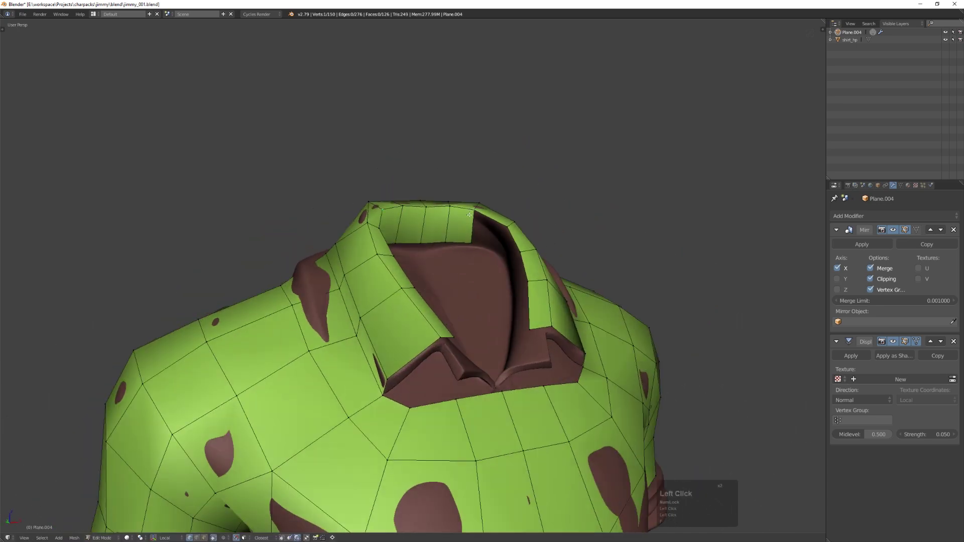
middle_drag(469, 215, 463, 246)
key(f)
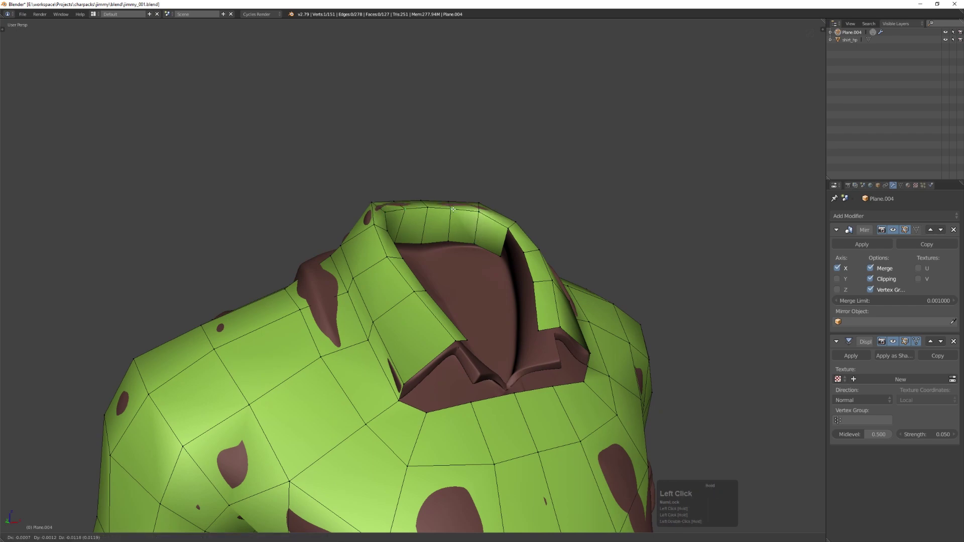
middle_drag(453, 209, 499, 231)
key(f)
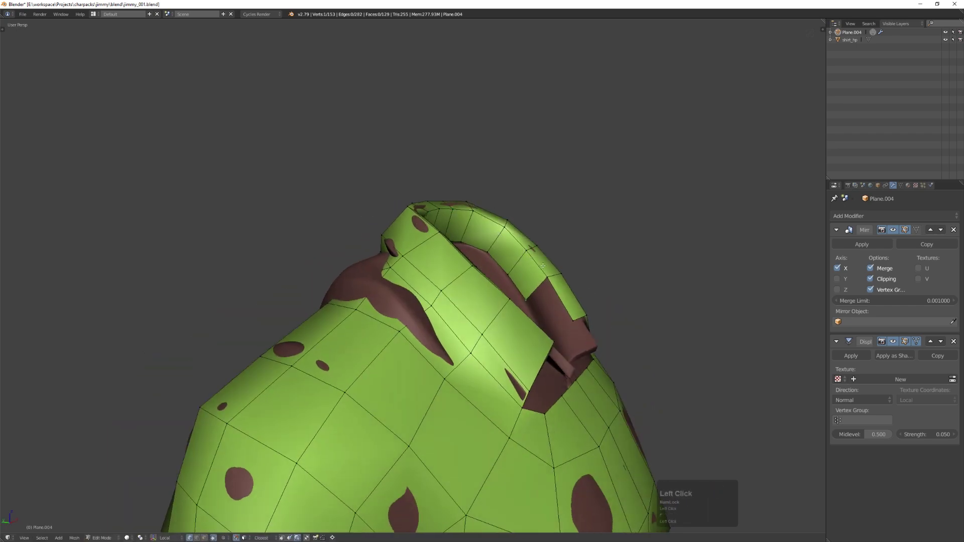
middle_drag(543, 266, 528, 343)
key(f)
click(548, 305)
shift+middle_drag(528, 344, 511, 279)
drag(570, 278, 564, 276)
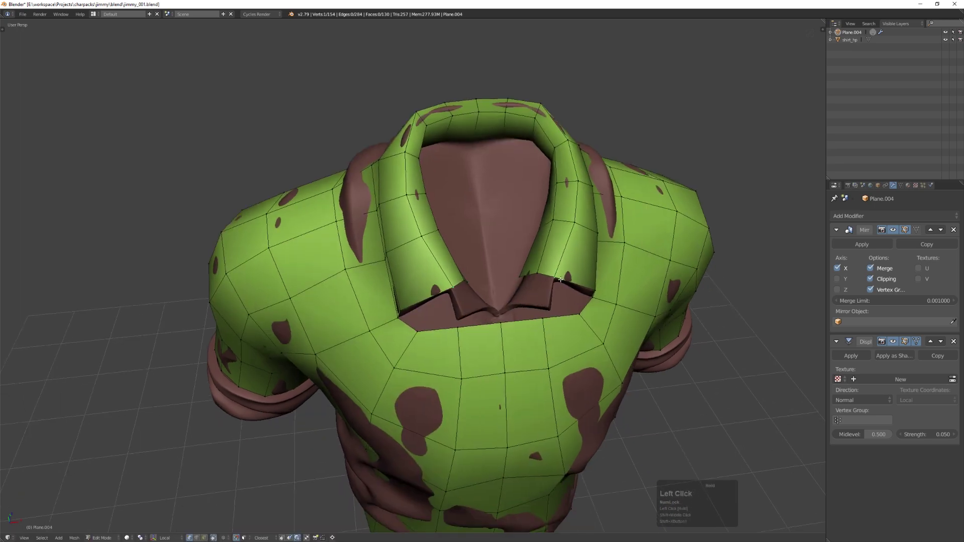
- Extrude the collar's inner front edge down onto the collar stand and fill the adjoining face
middle_drag(560, 279, 534, 278)
key(g)
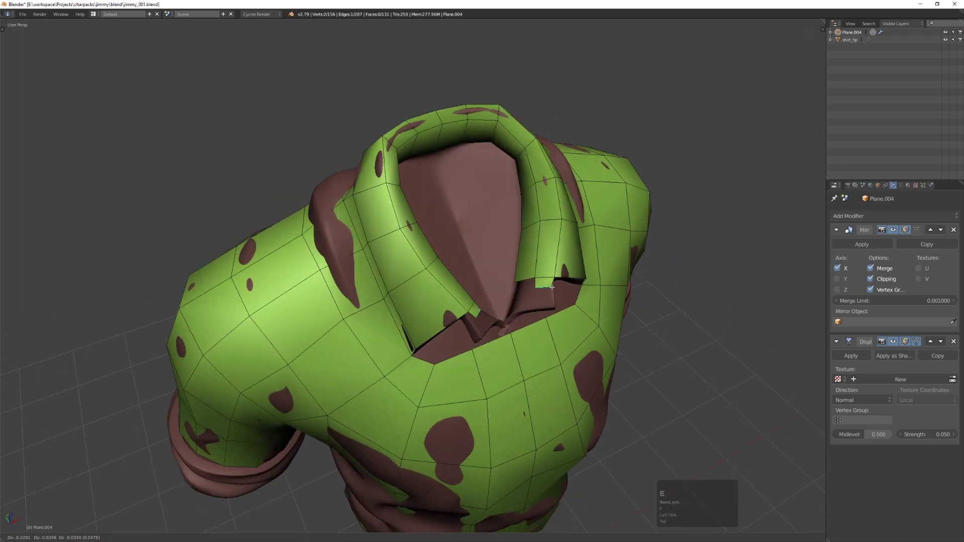
click(527, 311)
middle_drag(528, 311, 526, 282)
key(f)
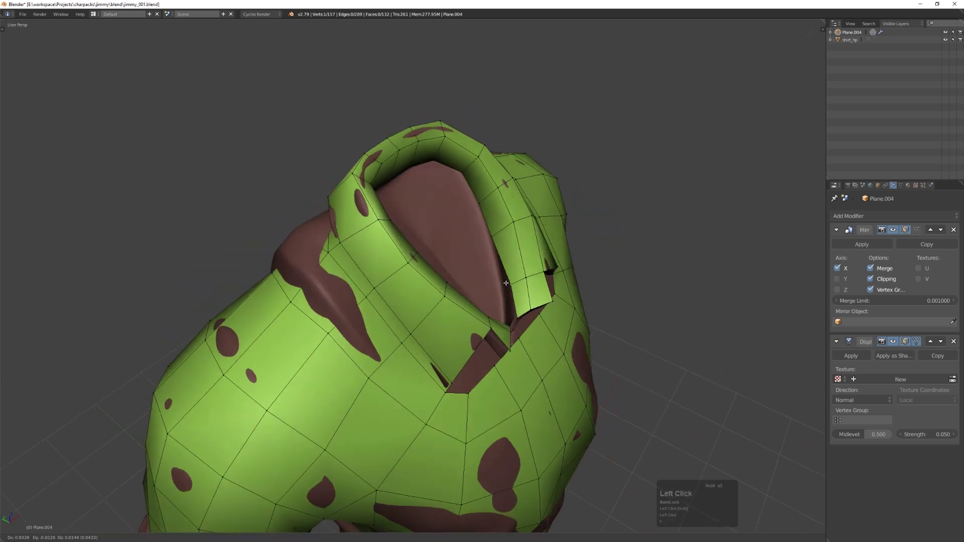
click(499, 233)
- Set the Displace modifier's strength to 0.020
middle_drag(500, 233, 494, 207)
right_click(467, 277)
mouse_move(467, 279)
middle_down()
mouse_move(520, 308)
mouse_move(473, 281)
middle_up()
click(472, 280)
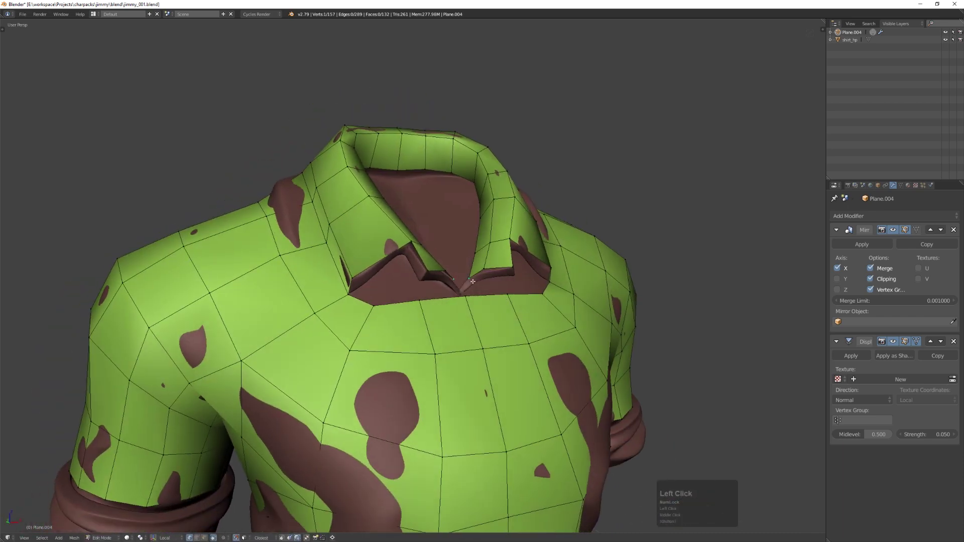
shift+drag(925, 435, 910, 434)
middle_drag(553, 256, 504, 231)
scroll(504, 235, up, 5)
- Extrude the front edge of the collar stand underneath and fill a strip of faces along the collar flap's lower edge
key(ctrl+Tab)
right_click(510, 322)
scroll(512, 321, down, 5)
middle_drag(516, 323, 506, 301)
scroll(506, 312, up, 2)
key(e)
click(475, 330)
key(f)
click(503, 312)
key(f)
click(498, 323)
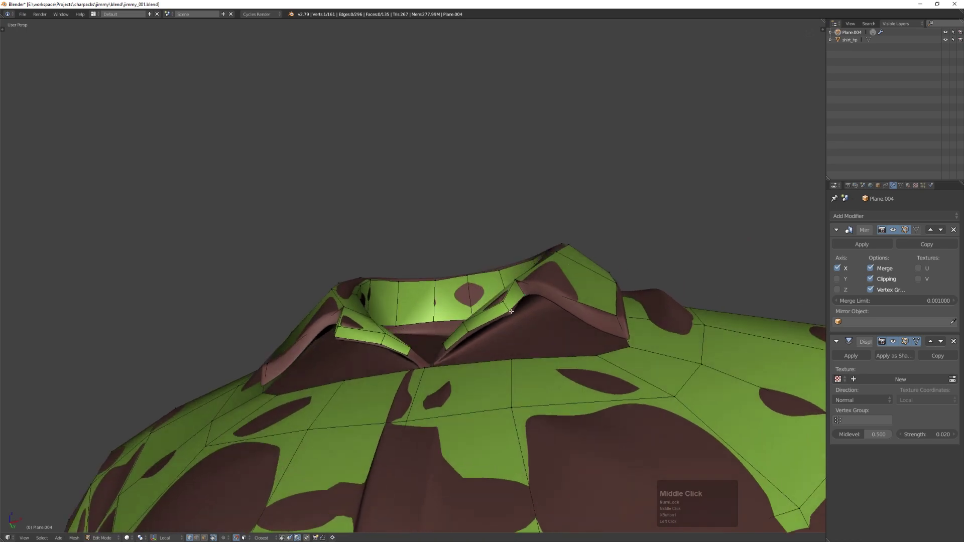
drag(507, 316, 512, 312)
key(f)
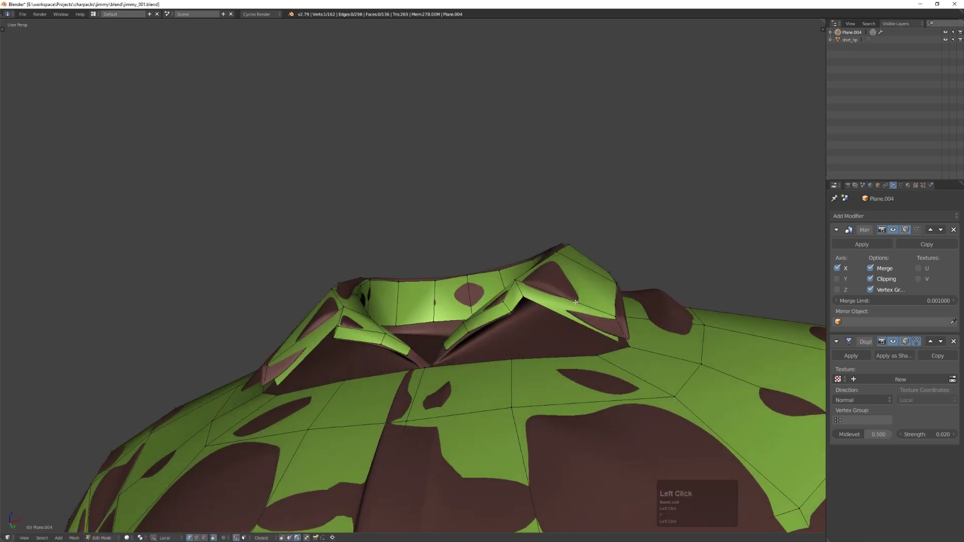
- Adjust the vertices at the collar flap's outer corner and close the gap between the flap and the shoulder mesh
middle_drag(627, 318, 639, 351)
key(g)
click(647, 329)
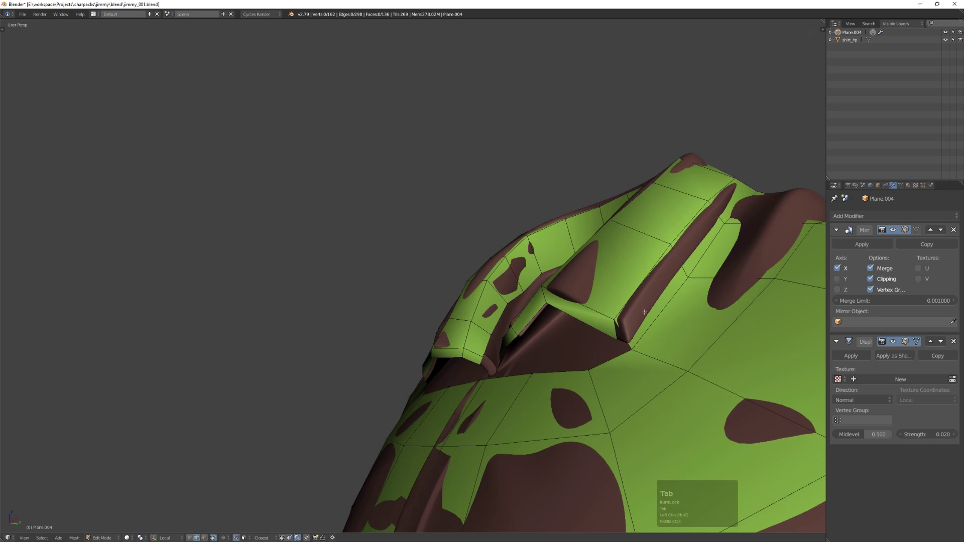
drag(636, 335, 629, 339)
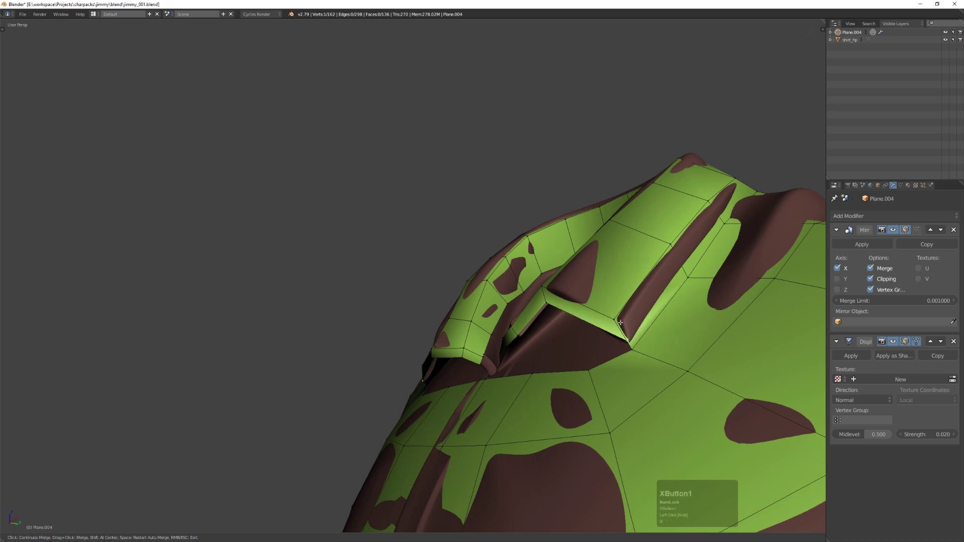
mouse_move(620, 323)
middle_down()
mouse_move(675, 291)
mouse_move(636, 290)
mouse_move(632, 318)
mouse_move(658, 322)
mouse_move(657, 350)
mouse_move(598, 327)
mouse_move(620, 316)
middle_up()
key(a)
click(617, 345)
key(g)
click(652, 347)
drag(622, 303, 615, 305)
middle_drag(615, 306, 555, 293)
- Reposition the vertices along the collar flap's outer edge from the front corner toward the back of the neck
drag(684, 265, 684, 270)
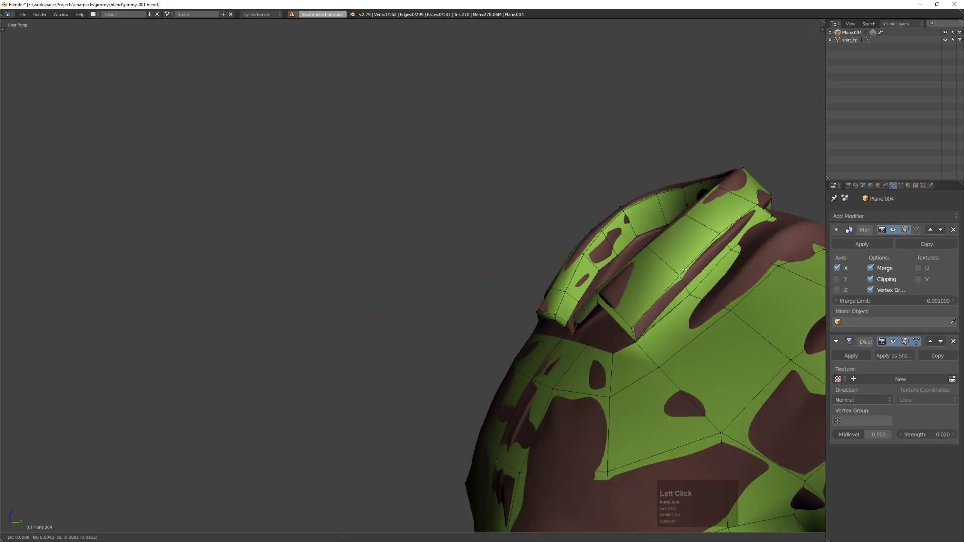
drag(721, 235, 724, 238)
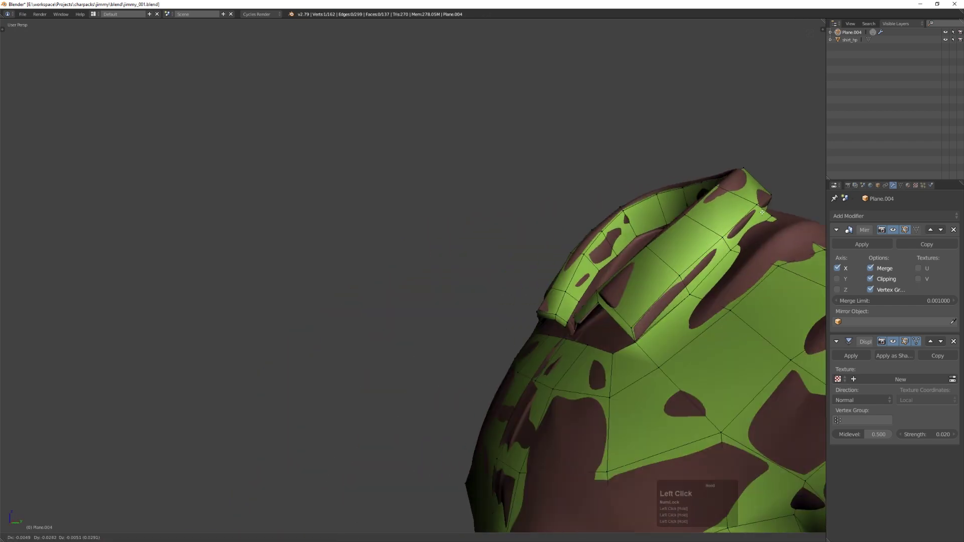
drag(763, 212, 764, 220)
middle_drag(779, 222, 753, 221)
drag(753, 220, 761, 215)
drag(774, 207, 767, 201)
- Adjust the vertices along the fold beneath the collar at the back of the neck
middle_drag(767, 202, 748, 228)
drag(753, 221, 762, 221)
middle_drag(762, 221, 579, 241)
scroll(713, 241, down, 4)
scroll(693, 221, up, 3)
click(579, 242)
key(g)
click(574, 241)
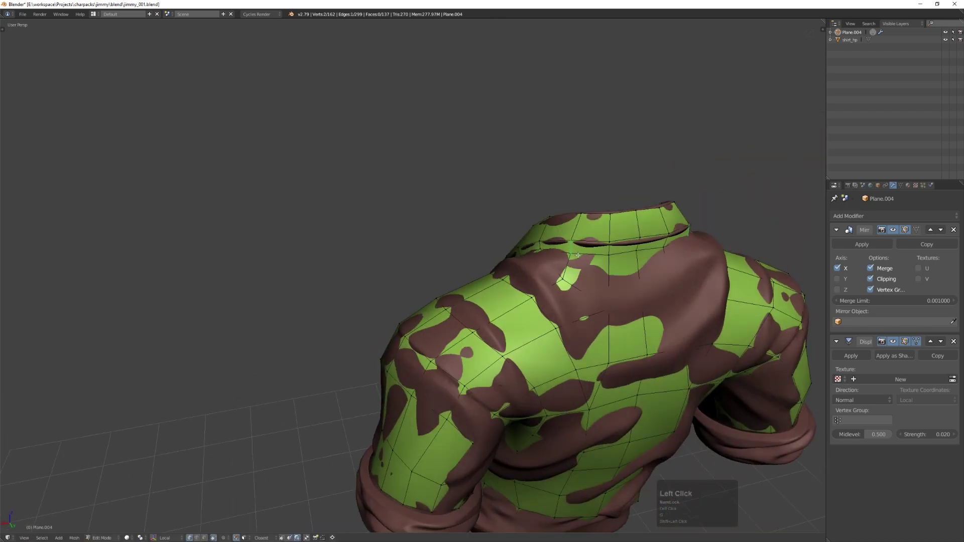
drag(579, 254, 568, 251)
drag(577, 241, 571, 241)
- Check the collar from all around and reposition the vertex at the front tip of the collar stand
scroll(578, 212, down, 4)
middle_drag(567, 213, 633, 209)
key(Tab)
scroll(557, 226, up, 5)
middle_drag(539, 255, 465, 261)
key(Tab)
scroll(551, 244, up, 3)
drag(471, 262, 470, 254)
middle_drag(470, 254, 489, 240)
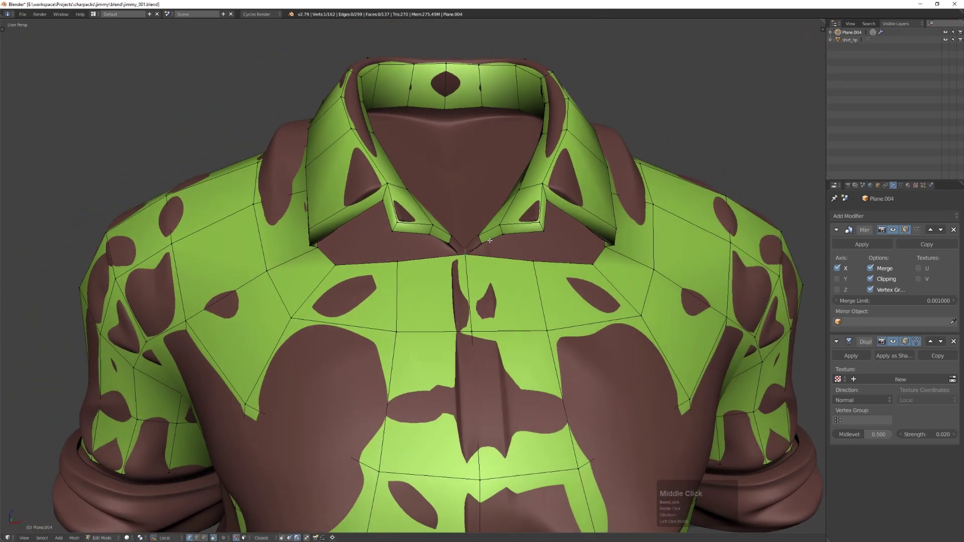
- Add a vertex on the chest mesh's upper edge beside the placket, connect it to the vertex below and adjust it
click(493, 261)
shift+right_click(493, 263)
key(Tab)
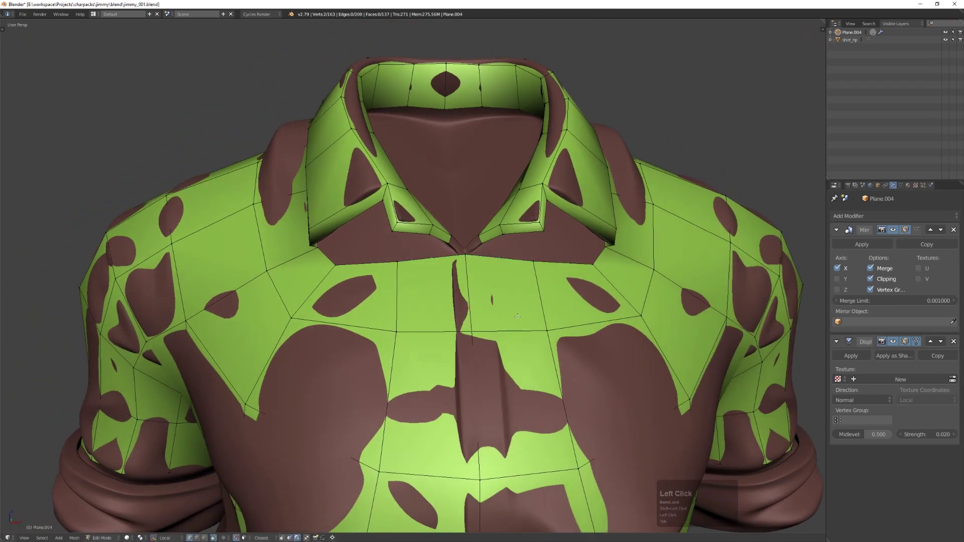
key(j)
middle_drag(518, 317, 504, 326)
drag(503, 256, 490, 252)
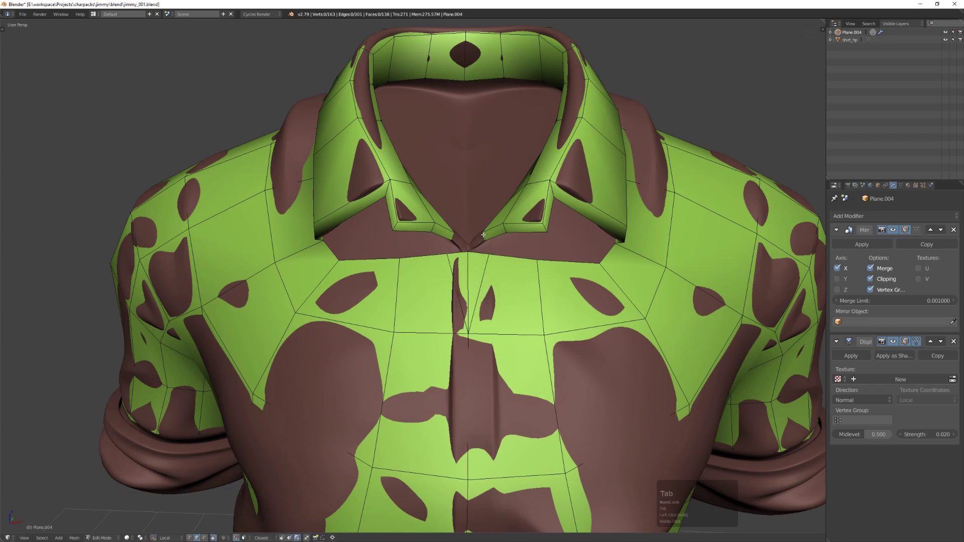
- Extrude the collar stand's front end to the centre line and merge its tip vertices at the placket
click(483, 234)
key(e)
key(Tab)
middle_drag(473, 245, 475, 257)
scroll(471, 259, down, 2)
scroll(464, 268, up, 5)
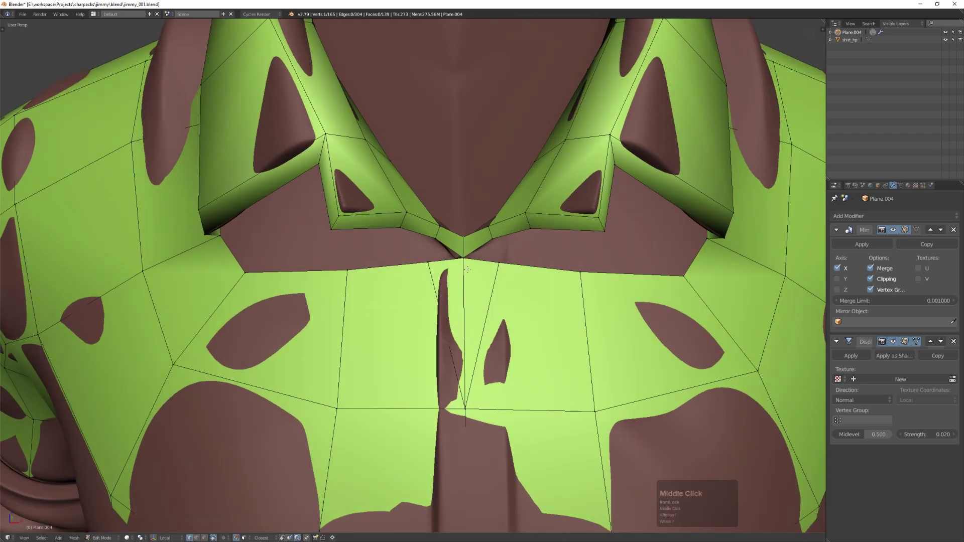
drag(467, 269, 467, 279)
scroll(486, 266, down, 3)
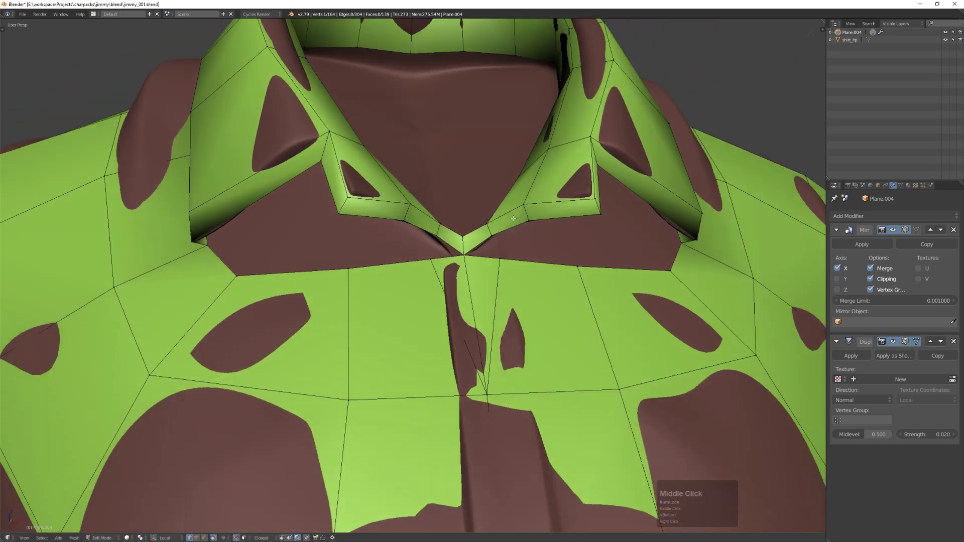
- Fill the gap beneath the collar flap with faces joining the collar's lower edge to the chest and shoulder mesh
middle_drag(500, 239, 432, 203)
key(2)
click(491, 241)
key(f)
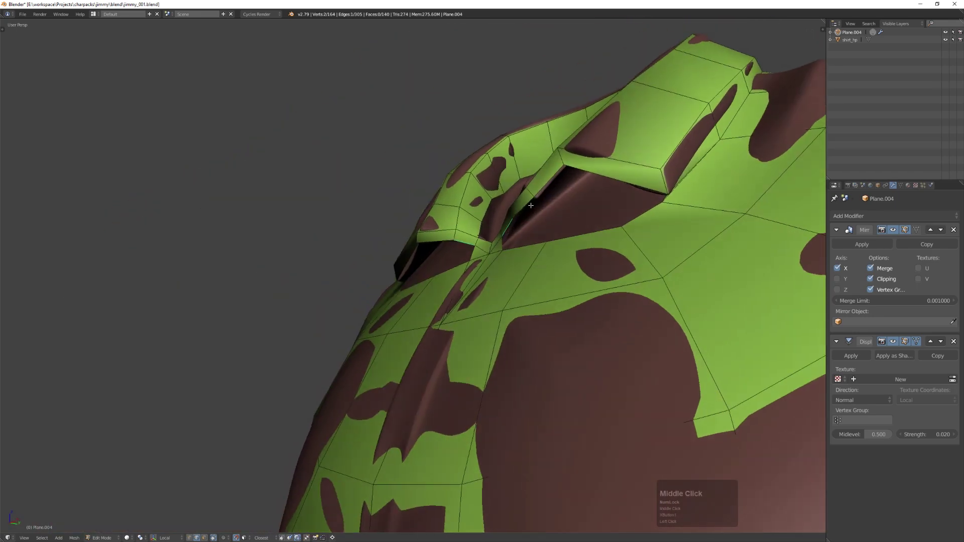
middle_drag(557, 246, 634, 232)
click(531, 221)
scroll(533, 219, up, 3)
click(543, 192)
click(574, 187)
click(489, 240)
key(f)
click(653, 208)
shift+click(660, 208)
- Add an edge loop through the faces beneath the collar flap and undo the trial vertex move on the flap
scroll(600, 159, down, 4)
key(ctrl+r)
click(600, 159)
right_click(600, 159)
middle_drag(601, 159, 620, 121)
scroll(620, 121, up, 4)
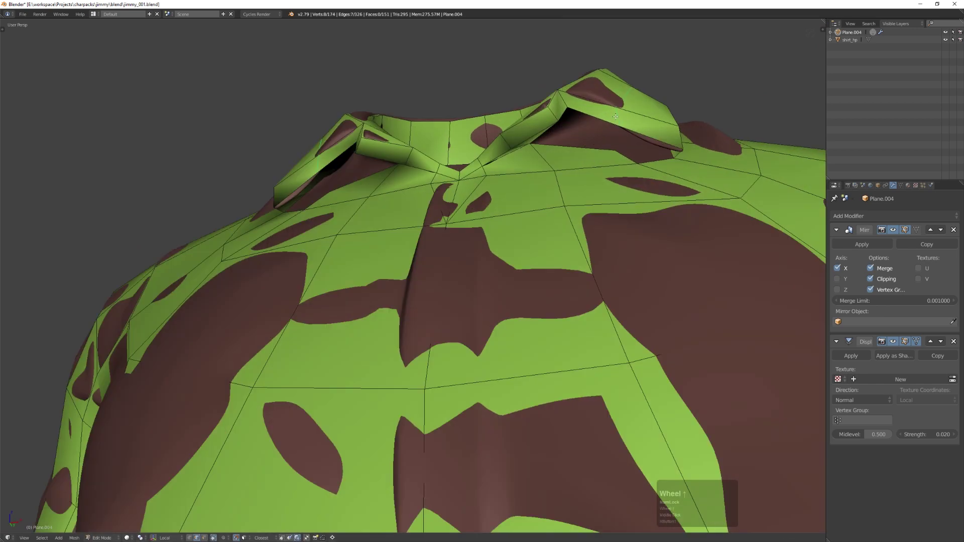
drag(620, 119, 646, 124)
key(ctrl+z)
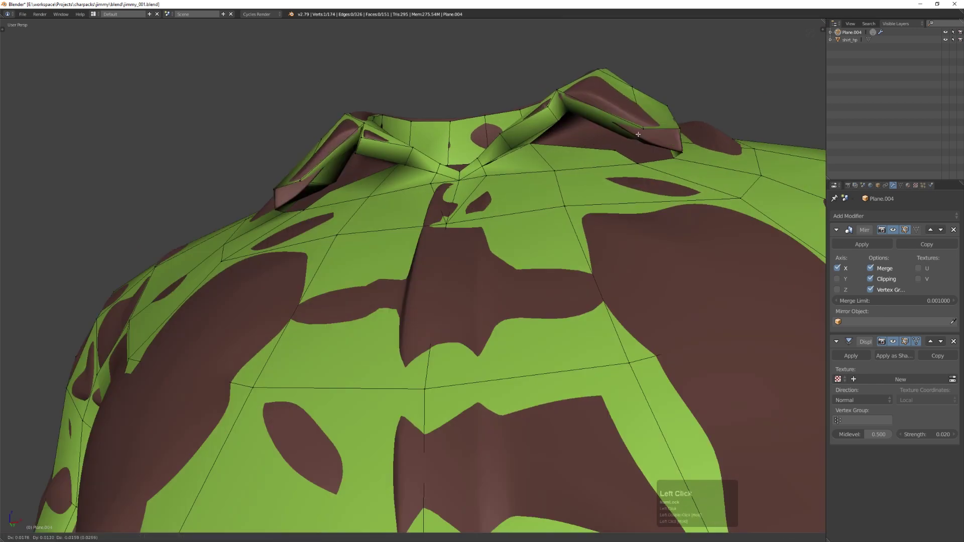
middle_drag(647, 124, 652, 118)
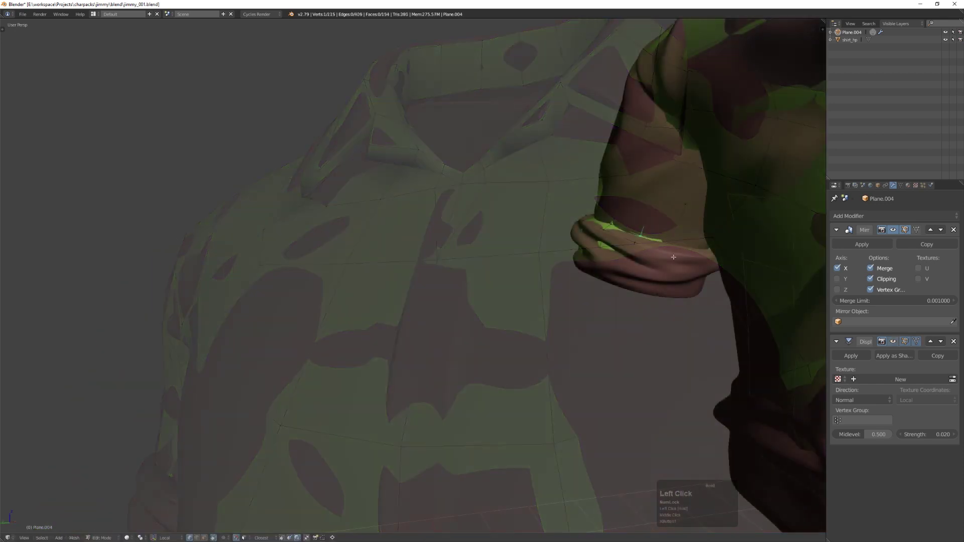
- Reposition the vertices along the crease where the sleeve meets the rolled cuff
drag(671, 251, 671, 255)
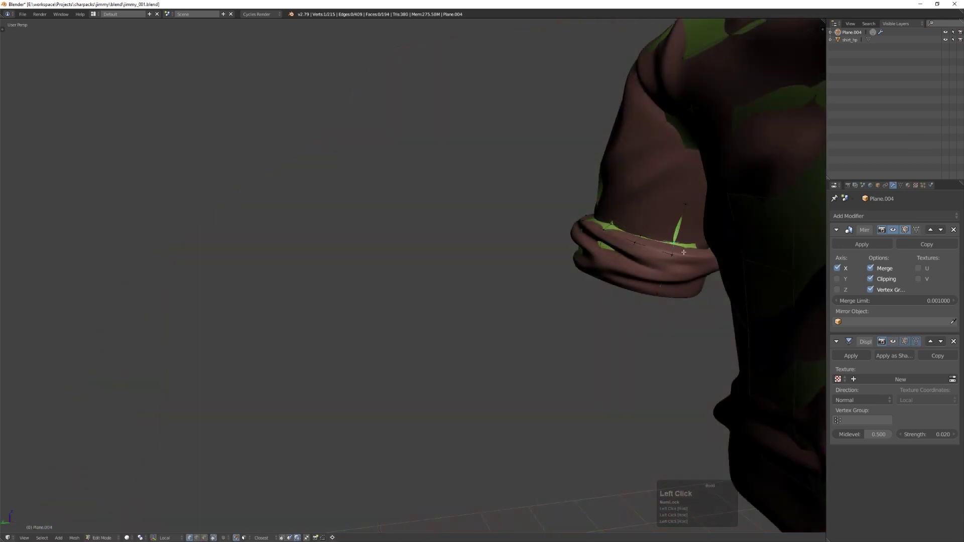
shift+middle_drag(683, 252, 640, 242)
middle_drag(640, 242, 561, 226)
drag(561, 225, 561, 231)
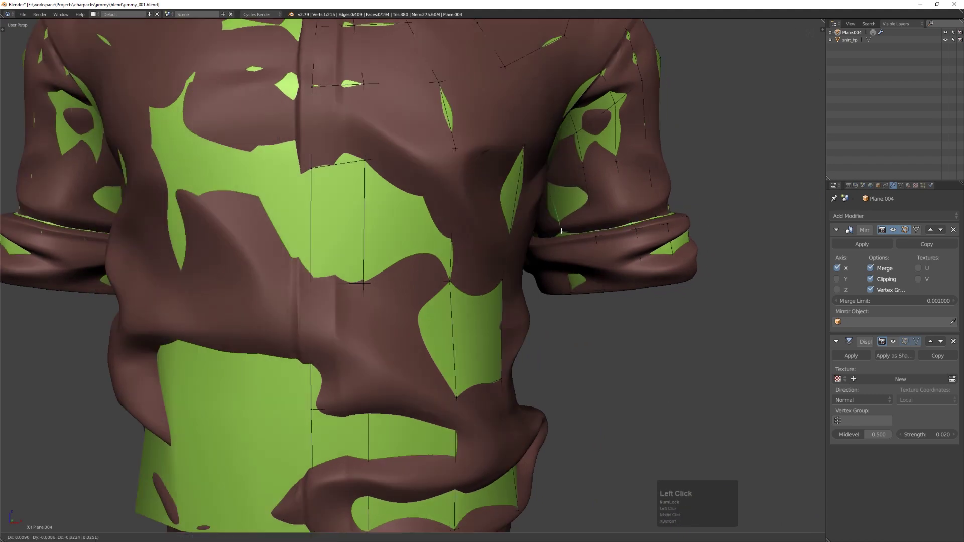
middle_drag(566, 233, 545, 231)
drag(545, 232, 545, 235)
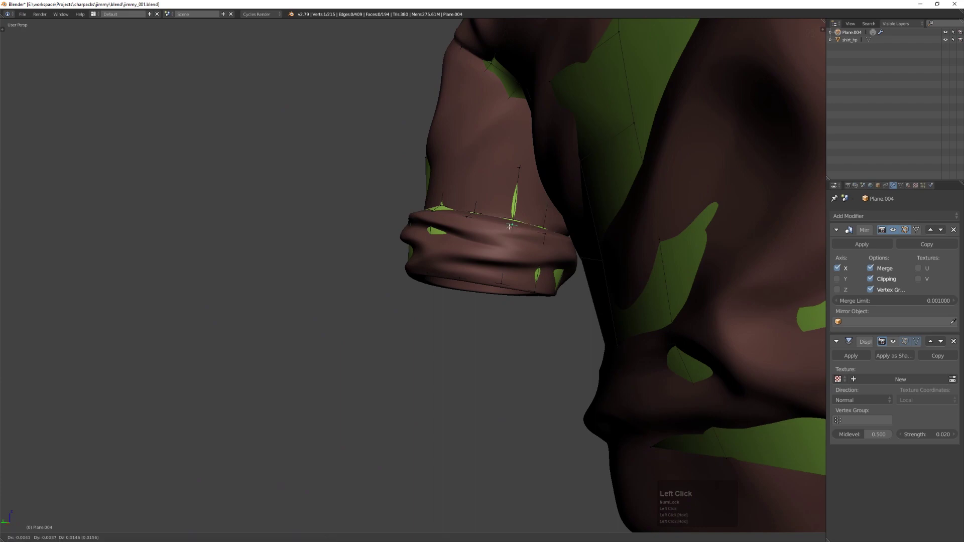
middle_drag(510, 227, 524, 261)
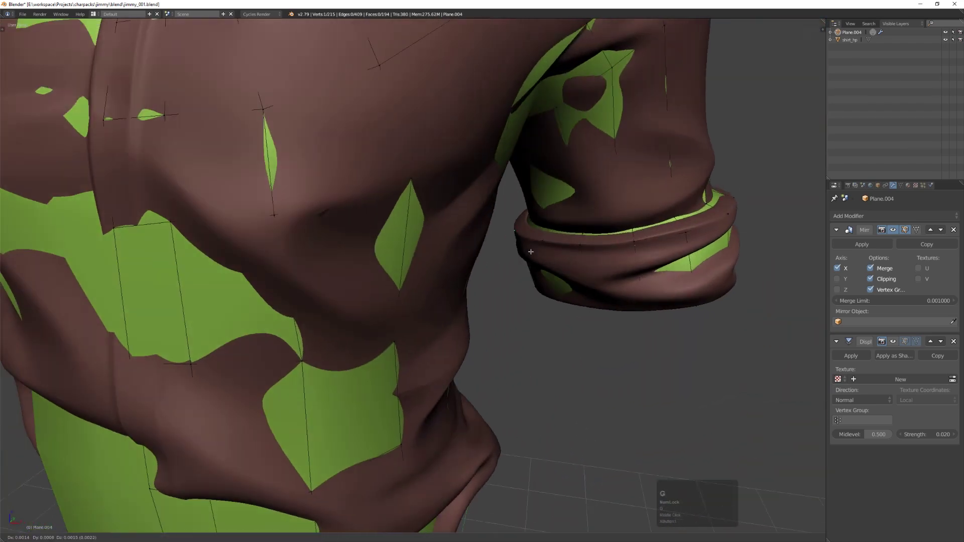
click(531, 252)
- Extrude the edge loop of the sleeve cuff's opening and scale it inward to form the inner rim
scroll(530, 252, down, 8)
key(Tab)
shift+right_click(632, 197)
middle_drag(632, 197, 575, 212)
shift+right_click(660, 182)
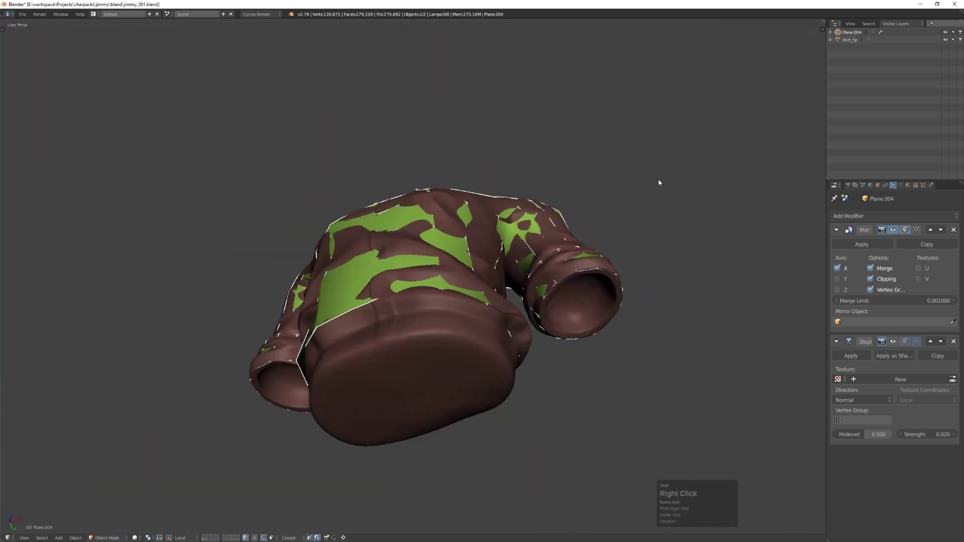
middle_drag(659, 182, 670, 222)
key(Tab)
alt+right_click(628, 211)
scroll(600, 217, up, 5)
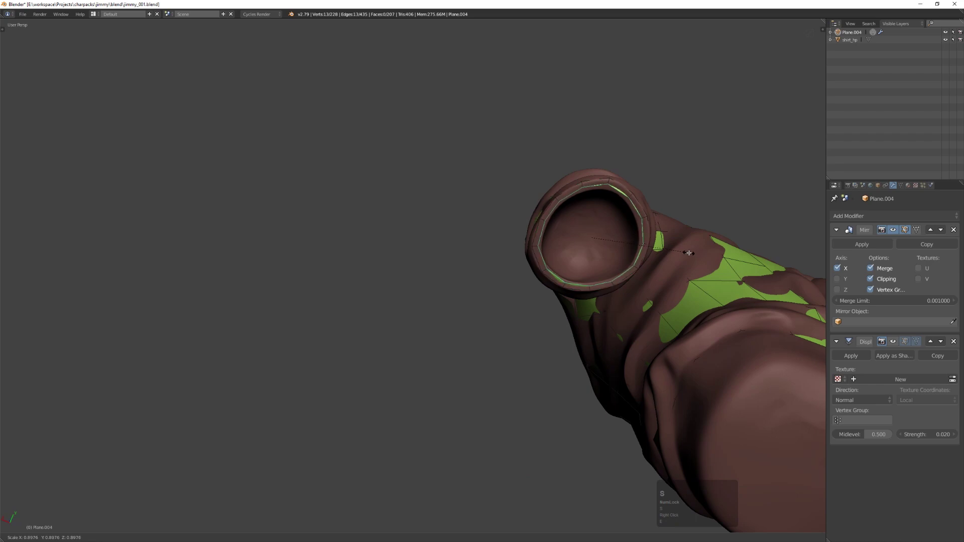
key(Tab)
scroll(687, 257, down, 5)
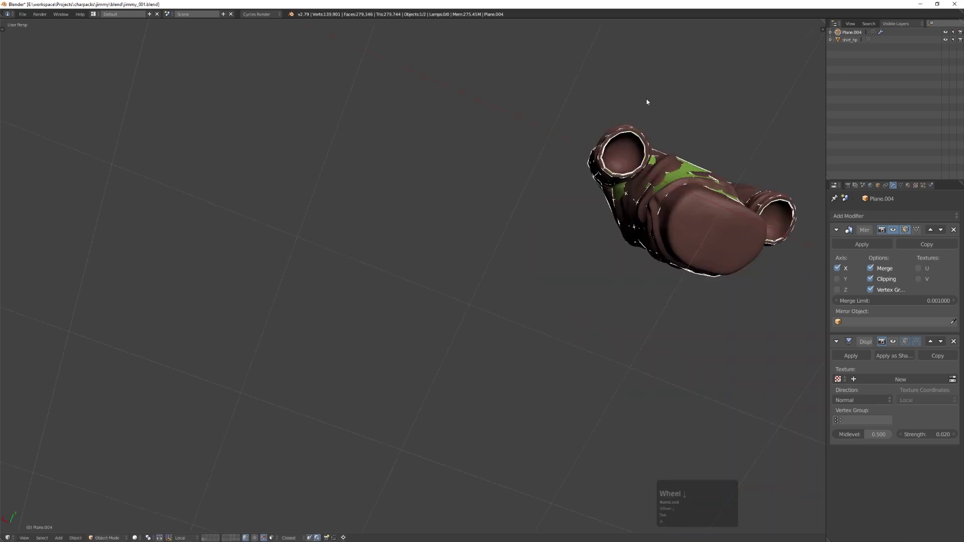
- Isolate the low-poly mesh, extrude the edge loop inside the neck opening and collapse it to a single vertex
key(KP_Divide)
middle_drag(648, 100, 703, 171)
key(a)
scroll(720, 202, up, 3)
shift+middle_drag(753, 188, 663, 238)
key(Tab)
scroll(554, 194, up, 3)
alt+click(656, 200)
alt+click(650, 195)
key(e)
right_click(664, 247)
key(s)
click(657, 241)
key(x)
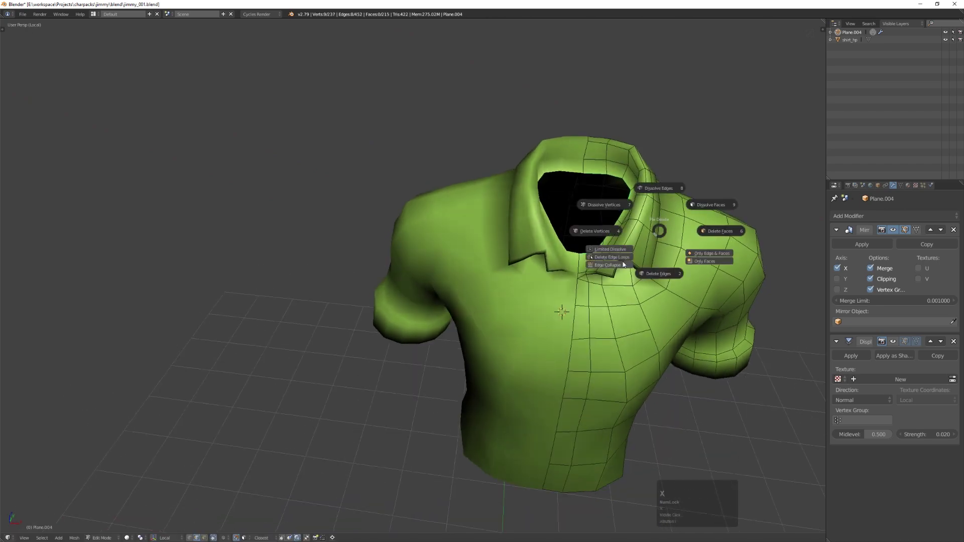
click(614, 266)
- Move the centre vertex of the neck cap and bring the sculpt back into view
key(Tab)
key(g)
click(555, 217)
middle_drag(605, 226, 647, 155)
key(shift+Tab)
scroll(635, 199, down, 3)
key(Tab)
key(KP_Divide)
shift+middle_drag(647, 156, 671, 163)
scroll(670, 163, up, 3)
- Add an edge loop around the middle of the rolled sleeve cuff
middle_drag(648, 201, 447, 227)
key(Tab)
key(KP_Divide)
scroll(404, 175, down, 3)
key(KP_Divide)
scroll(405, 241, up, 3)
key(ctrl+r)
click(395, 230)
right_click(395, 230)
- Reposition the cuff loop's vertices on the outer and front side of the rolled sleeve
key(shift+Tab)
click(365, 220)
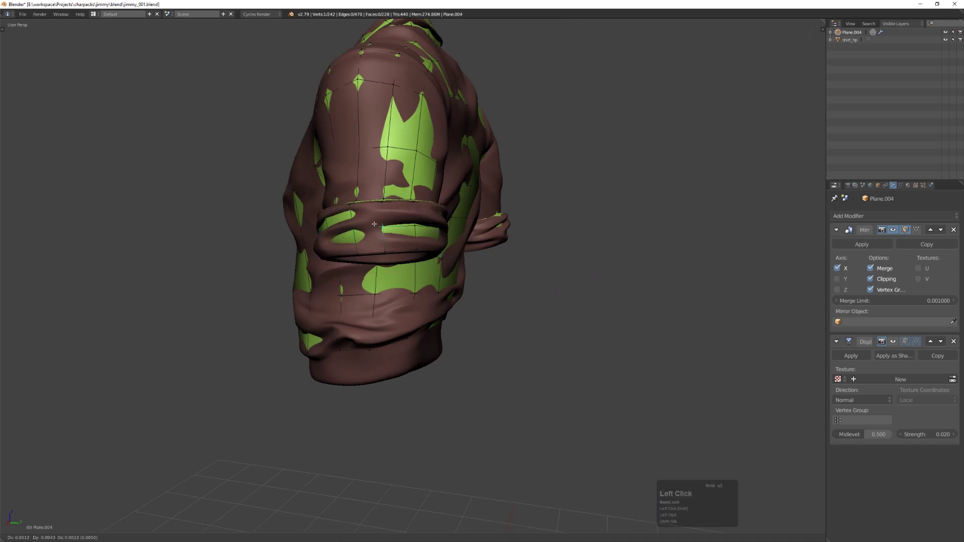
drag(353, 225, 352, 228)
middle_drag(353, 228, 407, 230)
drag(324, 225, 322, 229)
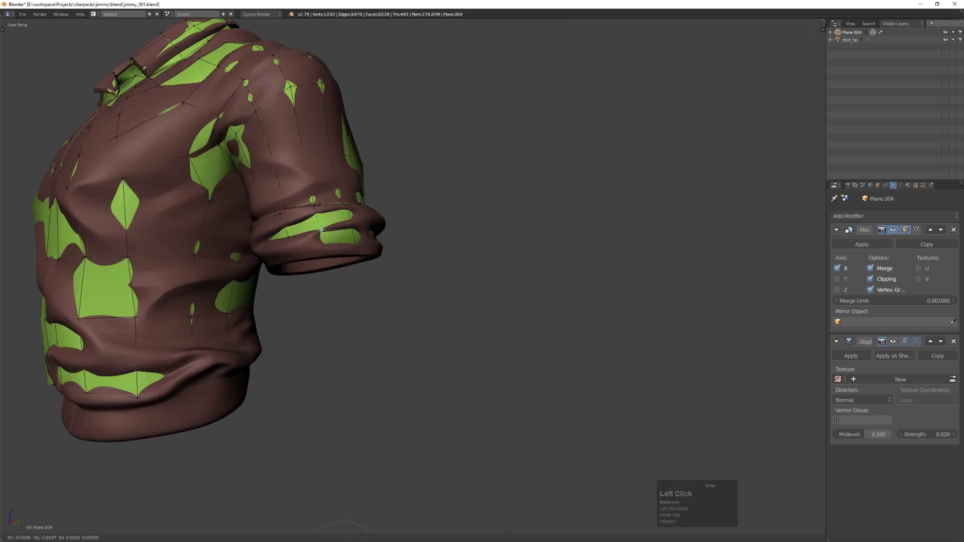
middle_drag(321, 228, 354, 230)
drag(287, 224, 282, 230)
- Reposition the cuff loop's remaining vertices along the inner and back side of the rolled sleeve
middle_drag(268, 235, 307, 213)
click(223, 240)
drag(152, 215, 154, 218)
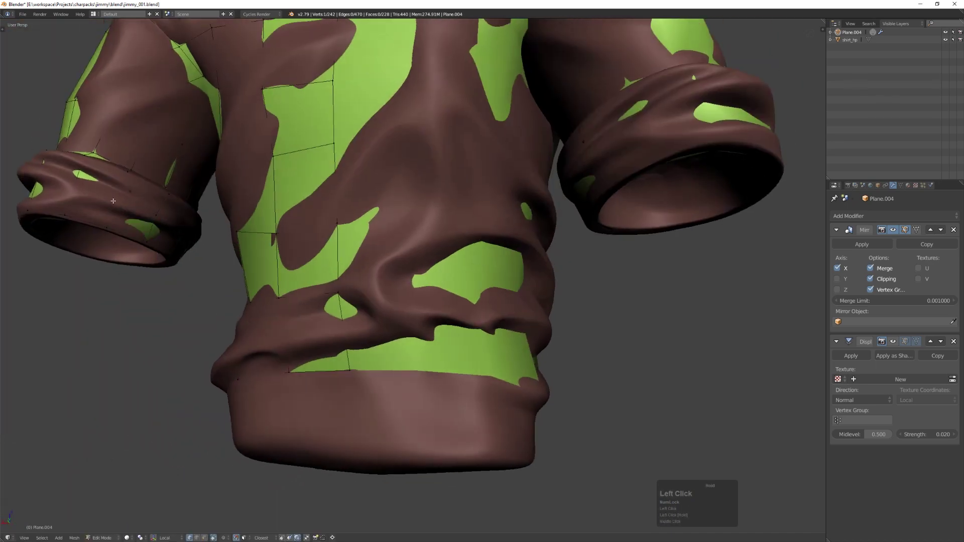
drag(116, 192, 112, 195)
middle_drag(105, 193, 115, 196)
drag(91, 180, 88, 184)
middle_drag(90, 185, 381, 279)
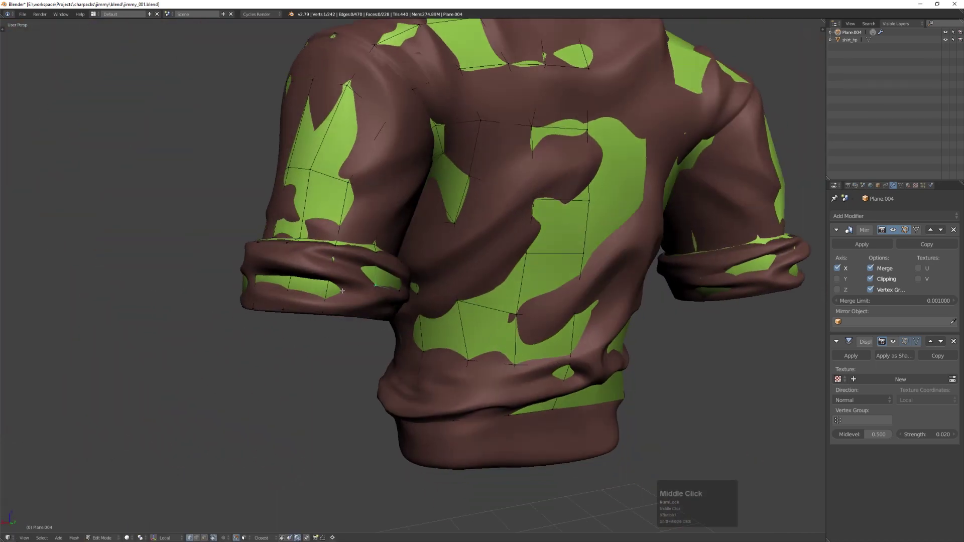
drag(330, 281, 327, 280)
middle_drag(327, 279, 404, 275)
- Add an edge loop around the upper sleeve
scroll(260, 234, up, 2)
scroll(261, 235, down, 4)
key(ctrl+r)
click(404, 274)
right_click(405, 274)
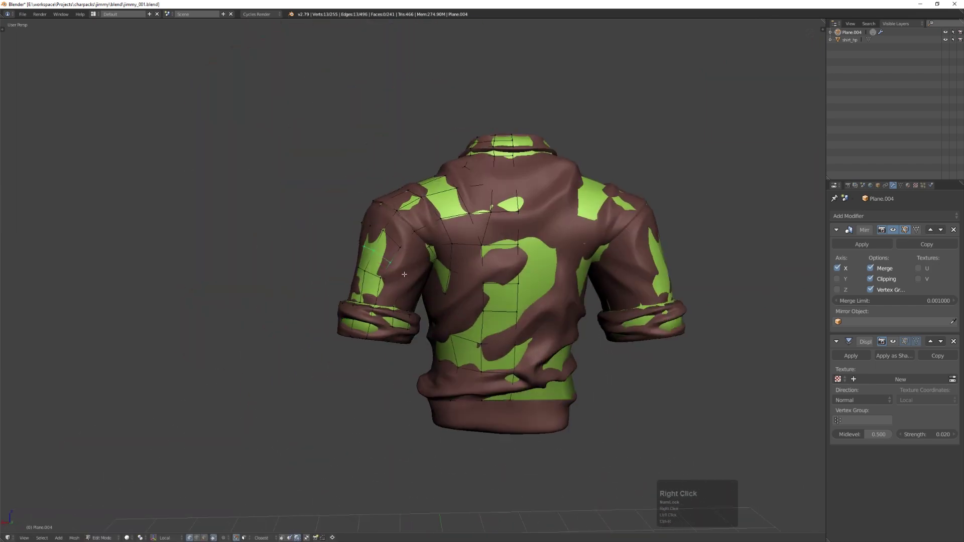
- Adjust the upper sleeve's vertices from the back of the shoulder around to its outer side
click(393, 222)
middle_drag(393, 222, 450, 255)
drag(394, 221, 411, 228)
middle_drag(411, 228, 427, 247)
drag(425, 246, 425, 245)
mouse_move(426, 245)
middle_down()
mouse_move(442, 258)
mouse_move(425, 239)
middle_up()
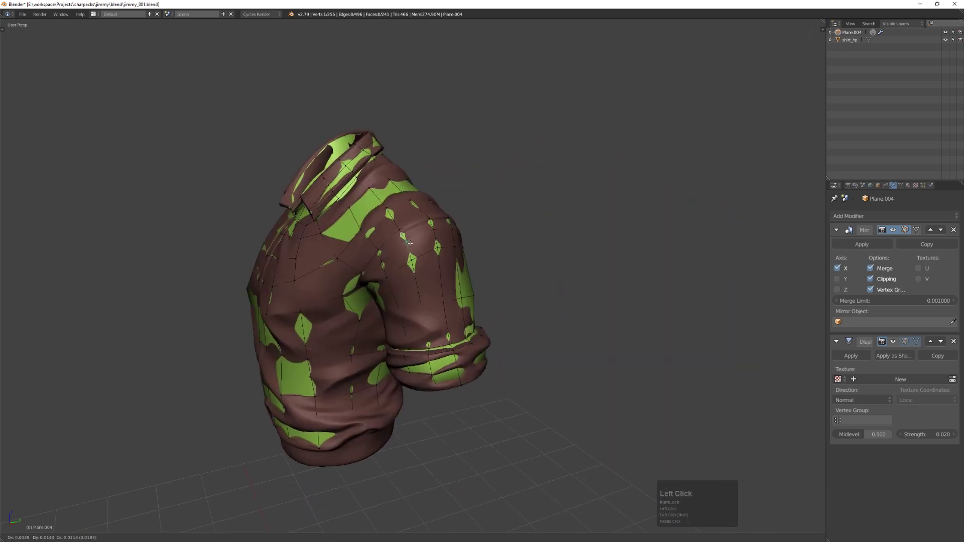
drag(410, 243, 410, 243)
- Adjust the upper sleeve's vertices at the front of the shoulder down toward the armpit
middle_drag(411, 244, 441, 249)
click(387, 265)
middle_drag(387, 265, 406, 269)
click(367, 284)
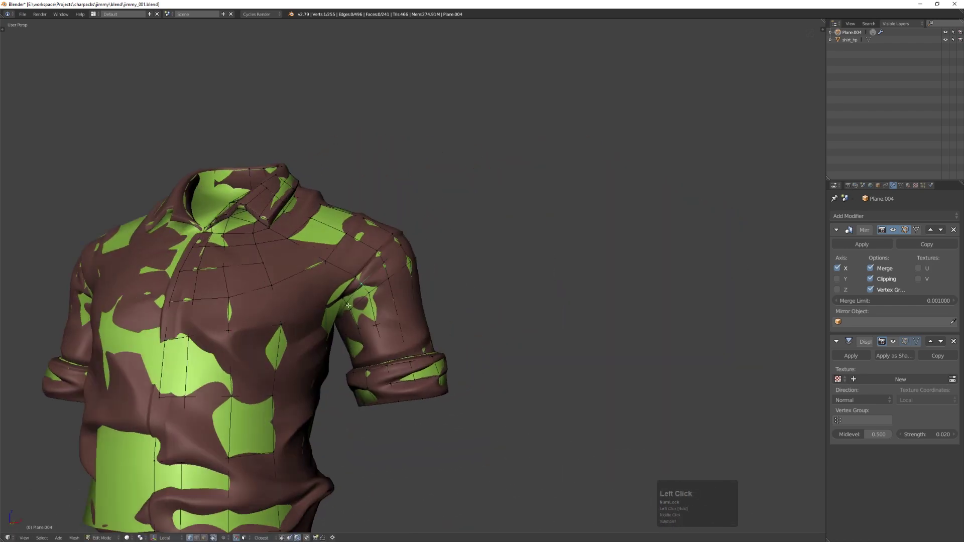
drag(350, 304, 350, 303)
mouse_move(350, 303)
middle_down()
mouse_move(343, 277)
mouse_move(336, 290)
middle_up()
- Even out the vertex spacing across the front shoulder between the sleeve and the upper chest
scroll(351, 276, down, 3)
drag(375, 252, 376, 250)
mouse_move(346, 258)
middle_down()
mouse_move(337, 260)
mouse_move(363, 257)
middle_up()
drag(334, 255, 333, 252)
middle_drag(333, 252, 314, 258)
drag(344, 257, 343, 260)
middle_drag(342, 262, 335, 283)
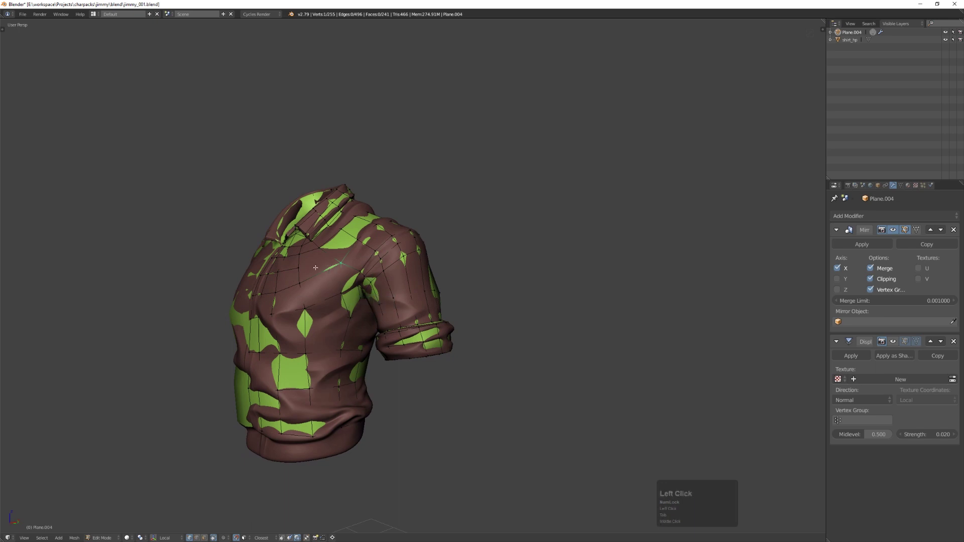
- Insert a vertex on the upper chest edge near the armpit, connect it with a new edge and reposition it
shift+right_click(323, 270)
key(Tab)
drag(313, 276, 311, 277)
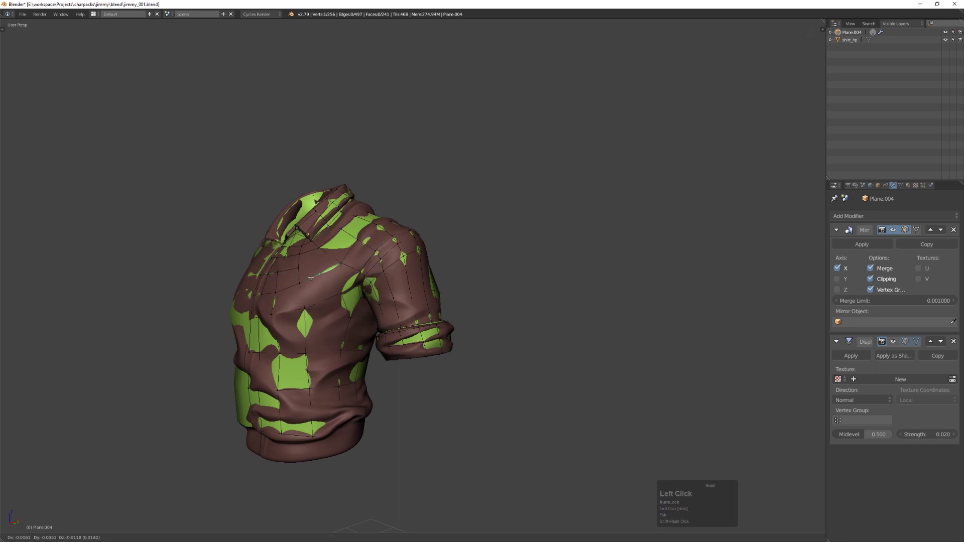
middle_drag(334, 287, 337, 281)
drag(323, 277, 321, 275)
middle_drag(320, 274, 362, 261)
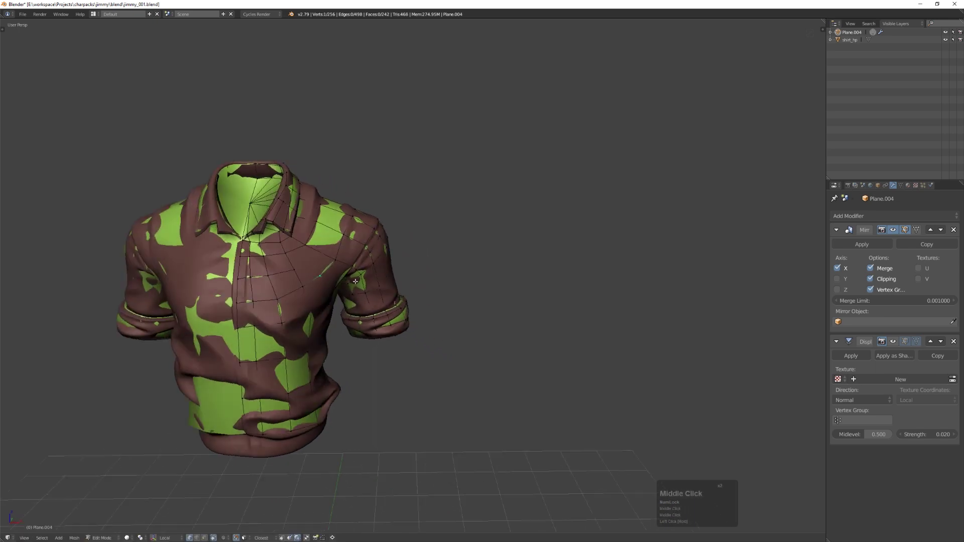
- Reposition the vertices between the collar and the sleeve to smooth the edge flow over the shoulder
middle_drag(357, 226, 321, 239)
drag(317, 241, 314, 234)
middle_drag(314, 235, 346, 231)
drag(329, 232, 326, 228)
scroll(394, 215, down, 3)
mouse_move(361, 221)
middle_down()
mouse_move(393, 215)
mouse_move(352, 231)
middle_up()
scroll(394, 215, up, 7)
drag(277, 262, 312, 279)
middle_drag(312, 280, 385, 252)
scroll(385, 252, down, 4)
drag(379, 205, 380, 222)
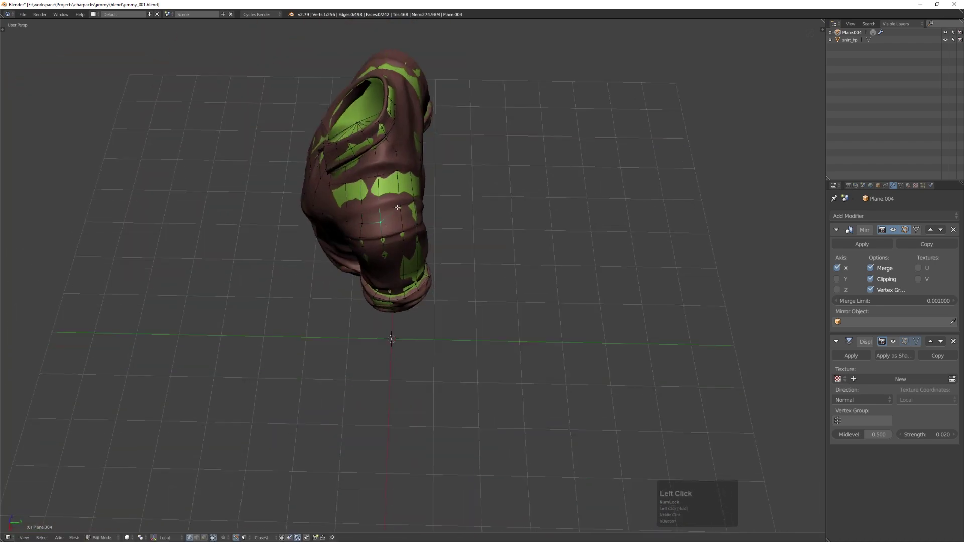
- Adjust the vertices on top of the shoulder and toward its back, working from above
middle_drag(450, 216, 408, 215)
drag(425, 221, 418, 231)
middle_drag(417, 231, 401, 211)
scroll(401, 211, up, 5)
drag(438, 260, 418, 267)
middle_drag(419, 266, 427, 241)
drag(466, 319, 456, 318)
scroll(442, 302, down, 7)
middle_drag(382, 236, 452, 281)
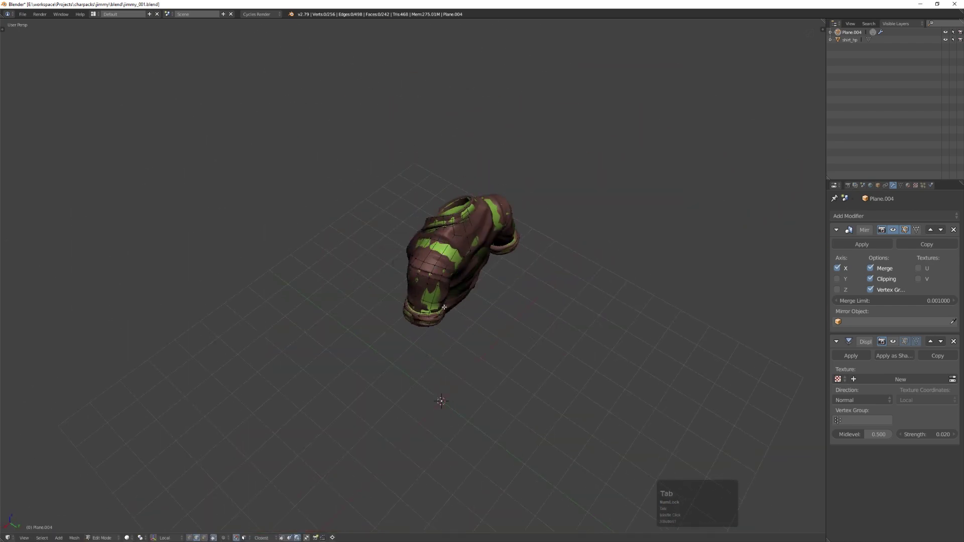
- Add an edge cut across the shoulder near the sleeve and slide its vertices along the existing edges
scroll(391, 266, up, 2)
middle_drag(372, 273, 406, 264)
middle_drag(460, 241, 384, 289)
shift+click(420, 251)
shift+click(402, 271)
alt+right_click(420, 275)
key(1)
key(Tab)
middle_drag(477, 301, 372, 474)
key(Tab)
click(439, 267)
key(g)
key(g)
scroll(372, 475, up, 3)
- Reposition the vertices on the back of the shoulder and the adjoining upper back to smooth the edge flow
drag(372, 476, 370, 484)
middle_drag(370, 484, 362, 314)
drag(361, 305, 389, 290)
middle_drag(389, 291, 441, 292)
drag(442, 304, 443, 306)
middle_drag(442, 306, 390, 273)
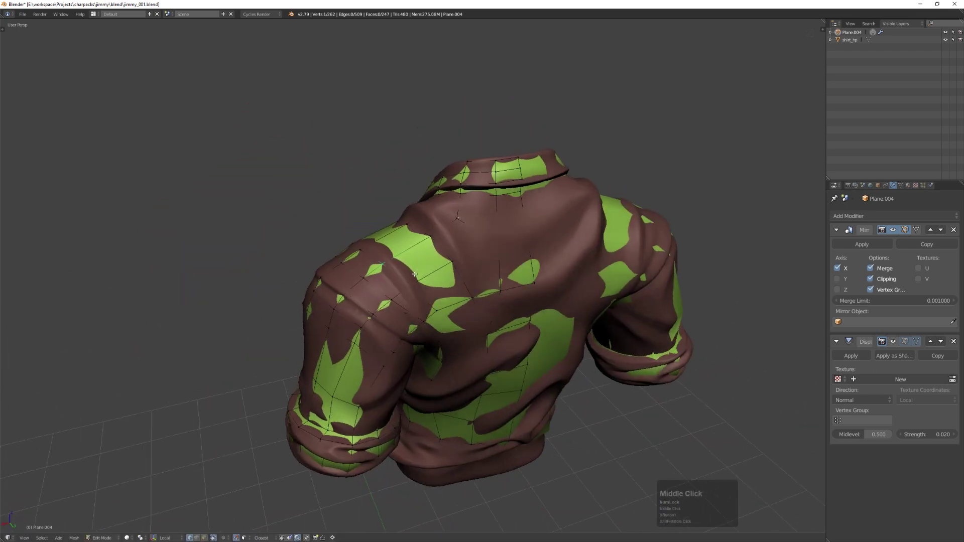
drag(388, 270, 391, 273)
drag(424, 326, 426, 329)
middle_drag(427, 329, 412, 310)
drag(418, 315, 422, 320)
scroll(422, 320, down, 3)
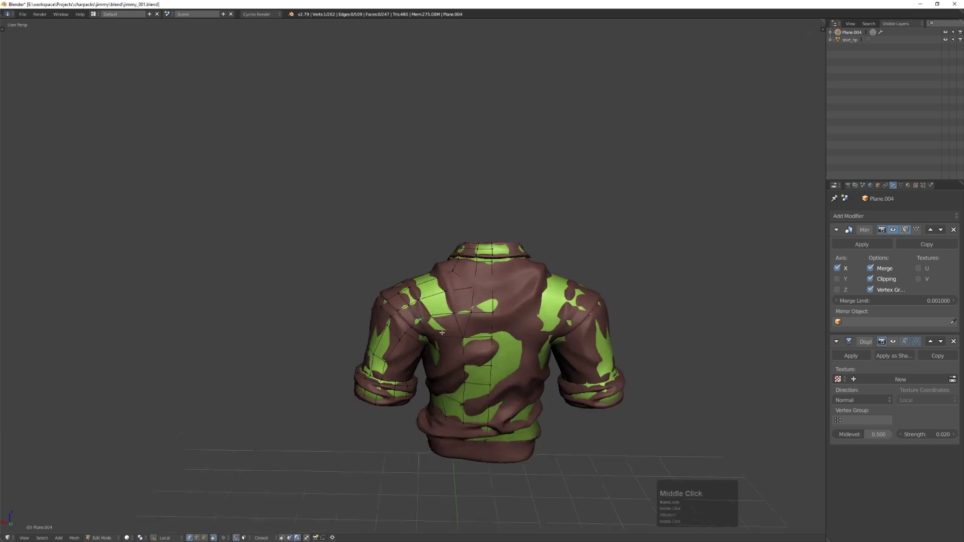
scroll(402, 301, up, 2)
middle_drag(322, 231, 426, 297)
shift+middle_drag(427, 296, 321, 271)
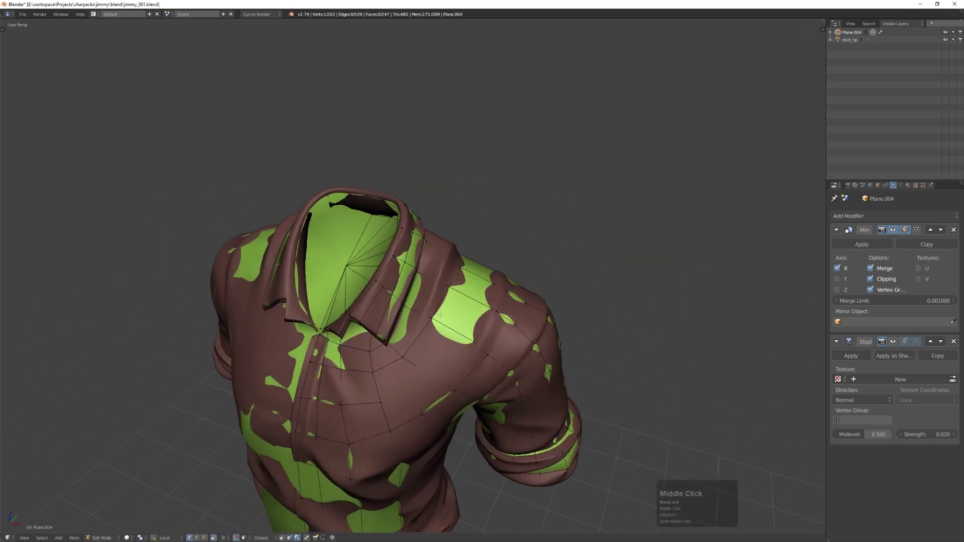
middle_drag(331, 263, 364, 234)
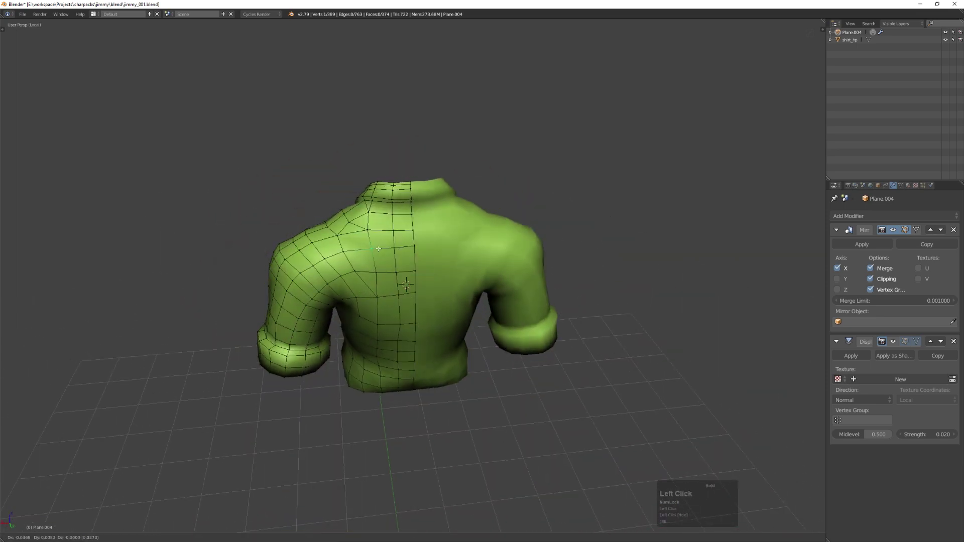
- Even out the vertices on the upper back between the shoulder blade and the base of the collar
key(a)
click(362, 229)
click(349, 226)
shift+click(305, 256)
drag(366, 233, 369, 230)
shift+click(355, 240)
mouse_move(357, 241)
middle_down()
mouse_move(383, 243)
mouse_move(366, 251)
middle_up()
scroll(370, 257, up, 1)
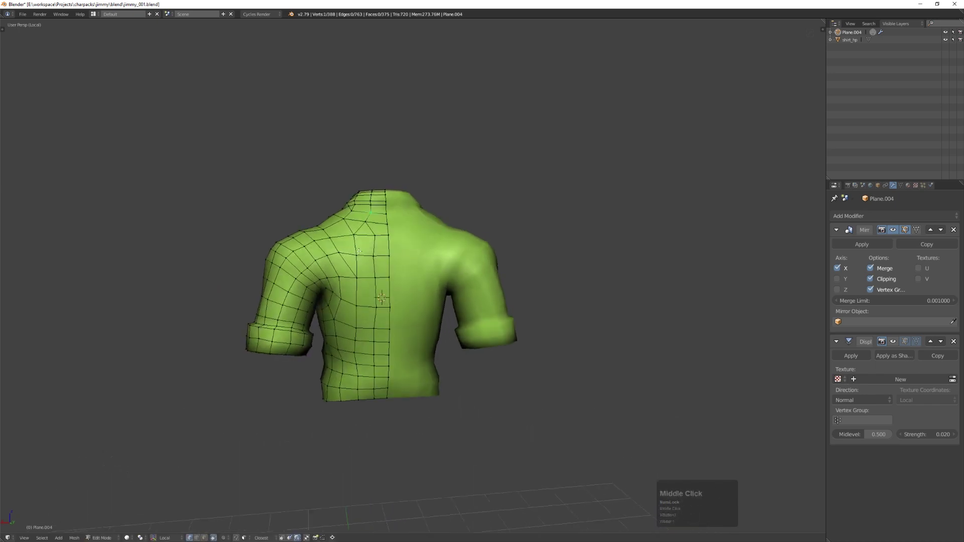
- Remove the surplus geometry on the upper back and reposition the vertices around it
click(348, 257)
key(x)
click(307, 279)
key(Tab)
drag(347, 257, 353, 252)
drag(355, 280, 358, 277)
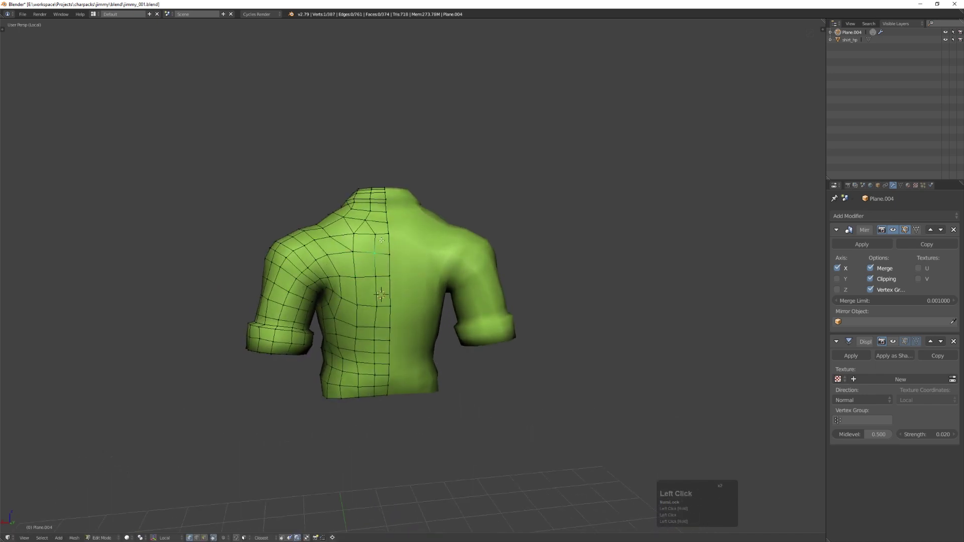
- Examine the mirrored shirt mesh from the back and front, alone and over the high-poly sculpt
scroll(364, 222, down, 5)
key(Tab)
middle_drag(414, 210, 403, 181)
key(a)
scroll(401, 180, up, 2)
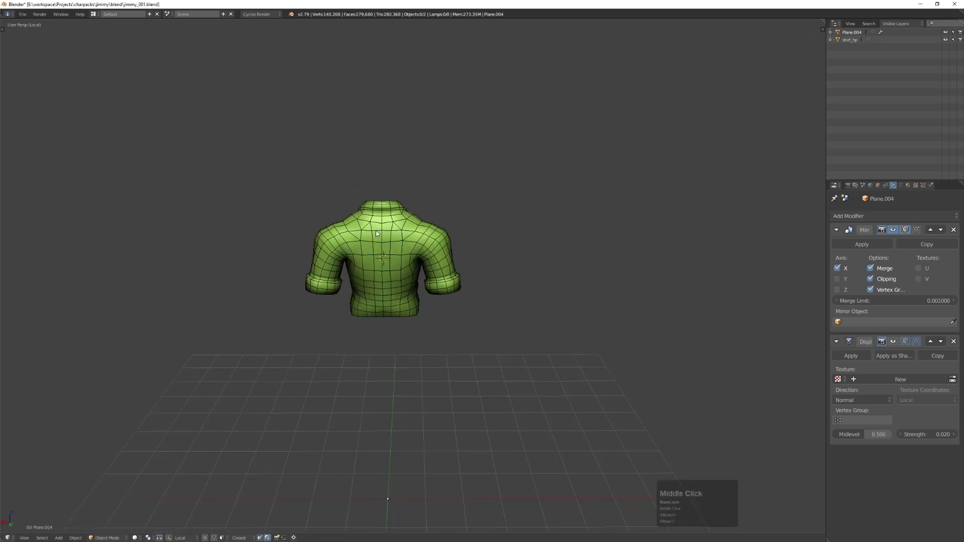
click(371, 228)
key(Tab)
click(369, 228)
key(Tab)
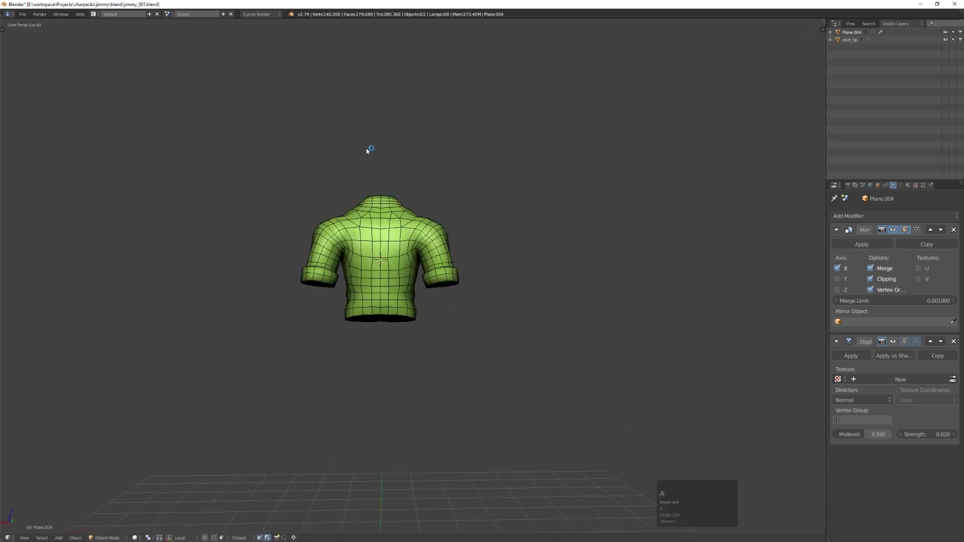
middle_drag(370, 151, 347, 251)
middle_drag(347, 251, 420, 264)
click(389, 252)
right_drag(420, 264, 477, 221)
key(a)
middle_drag(492, 185, 437, 251)
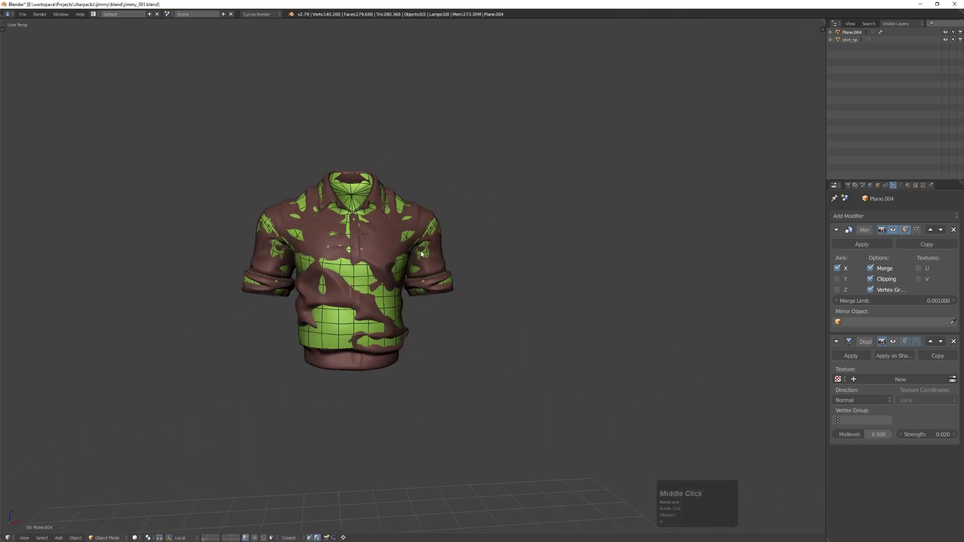
- Move the mirrored shoulder strap of the full character to a separate layer
click(436, 253)
click(437, 255)
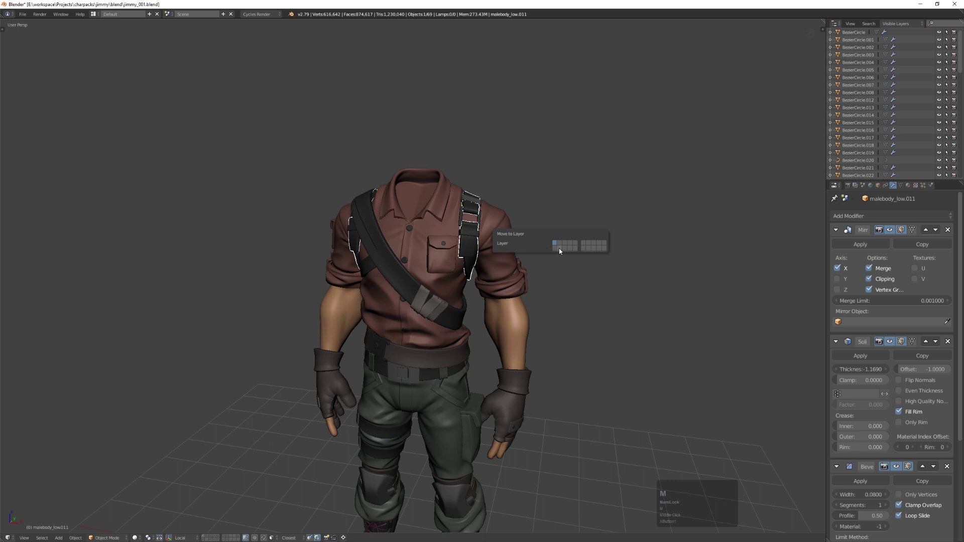
click(556, 250)
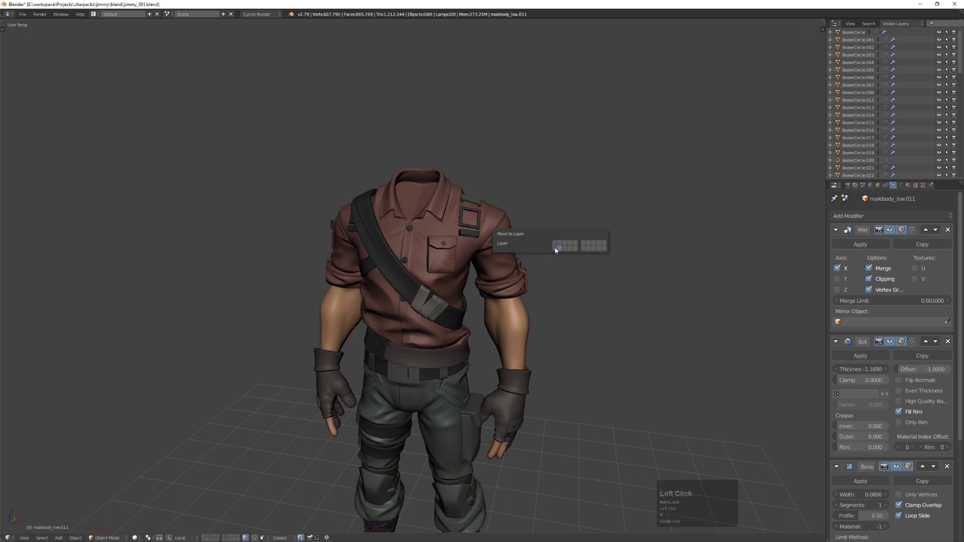
- Select the shoulder strap's buckle and clip pieces and move them to the layer holding the strap
click(474, 233)
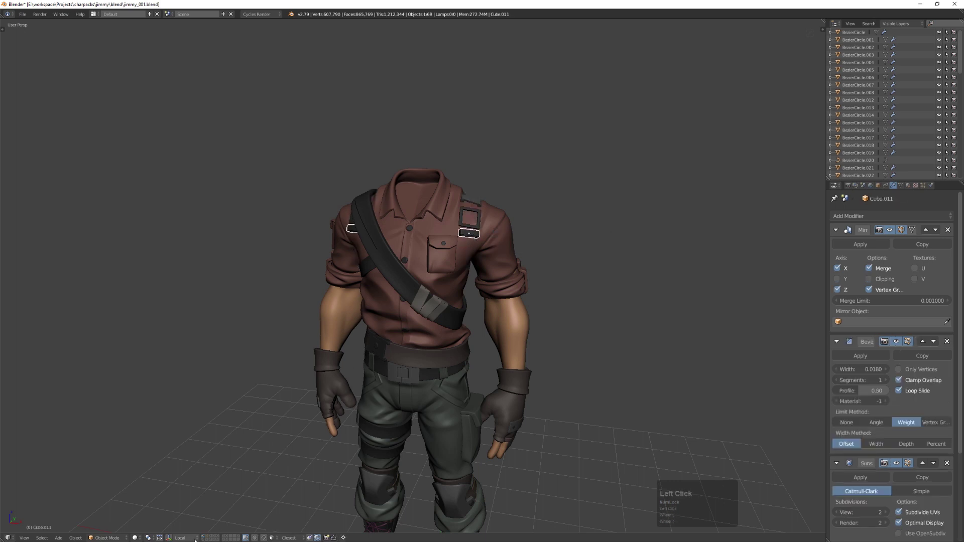
click(203, 540)
click(206, 540)
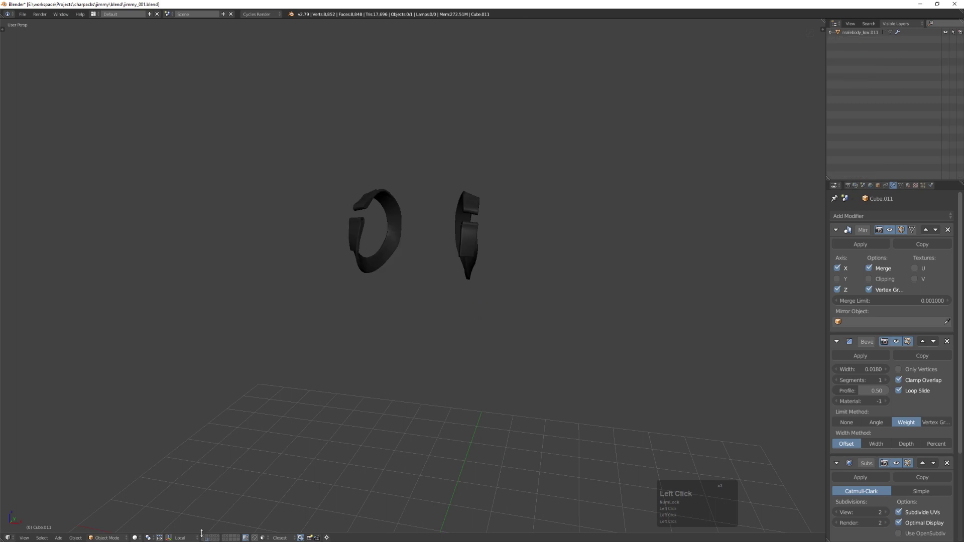
shift+click(204, 539)
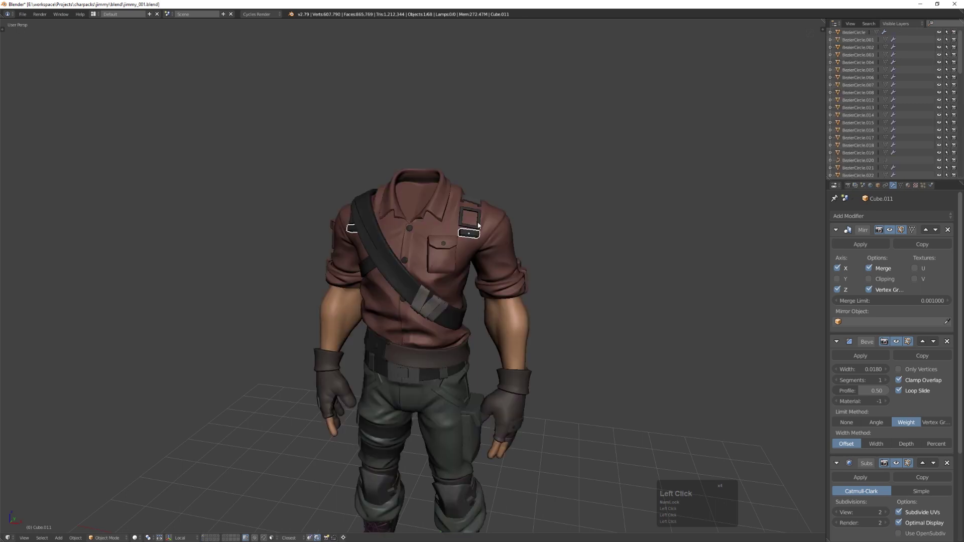
shift+click(478, 203)
middle_drag(557, 222, 432, 226)
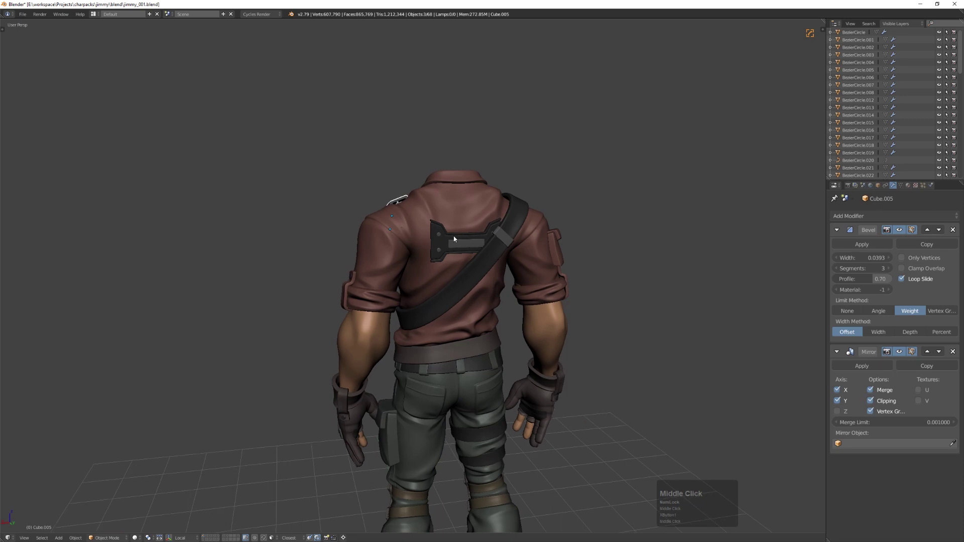
key(m)
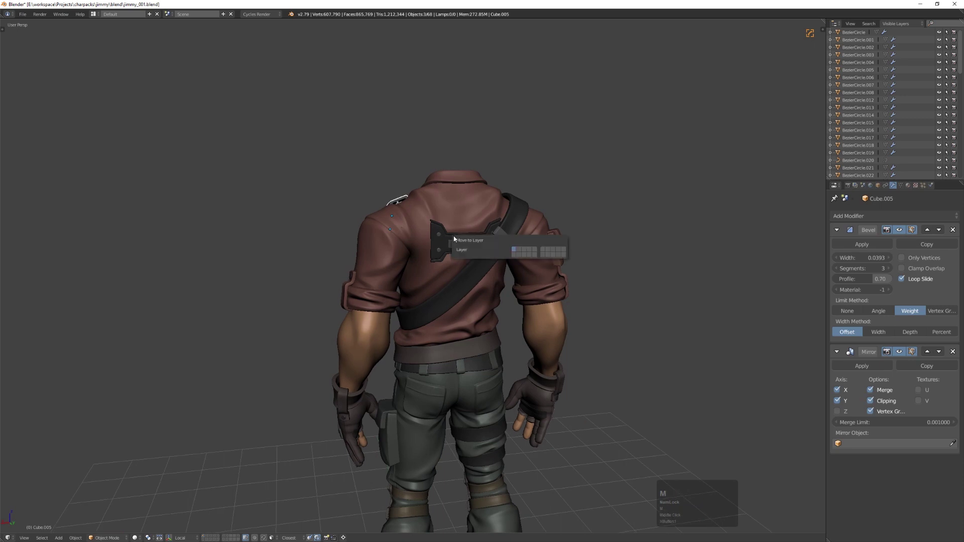
click(521, 253)
- Show only the strap layer and the low-poly shirt layer together
middle_drag(310, 397, 429, 363)
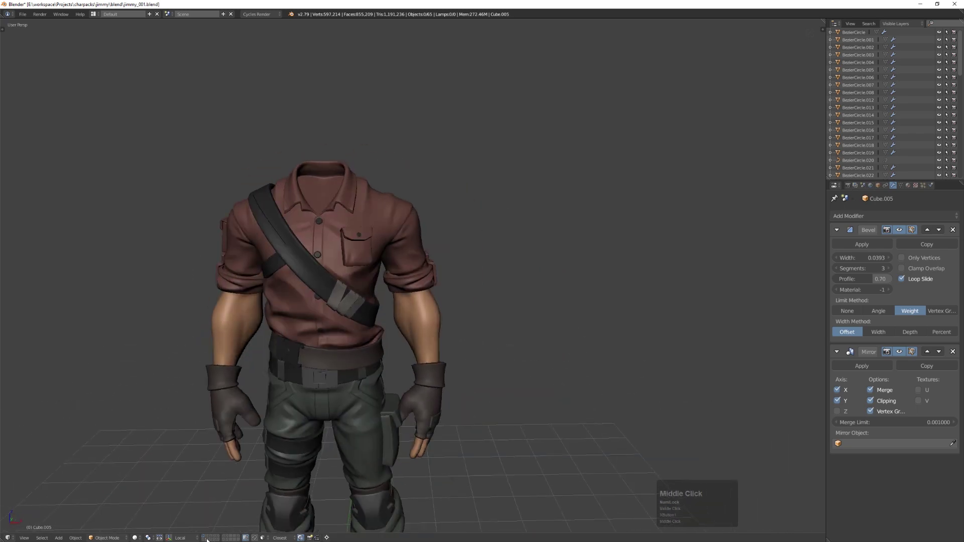
click(207, 540)
scroll(387, 170, up, 2)
key(a)
middle_drag(377, 224, 397, 323)
middle_drag(396, 323, 250, 480)
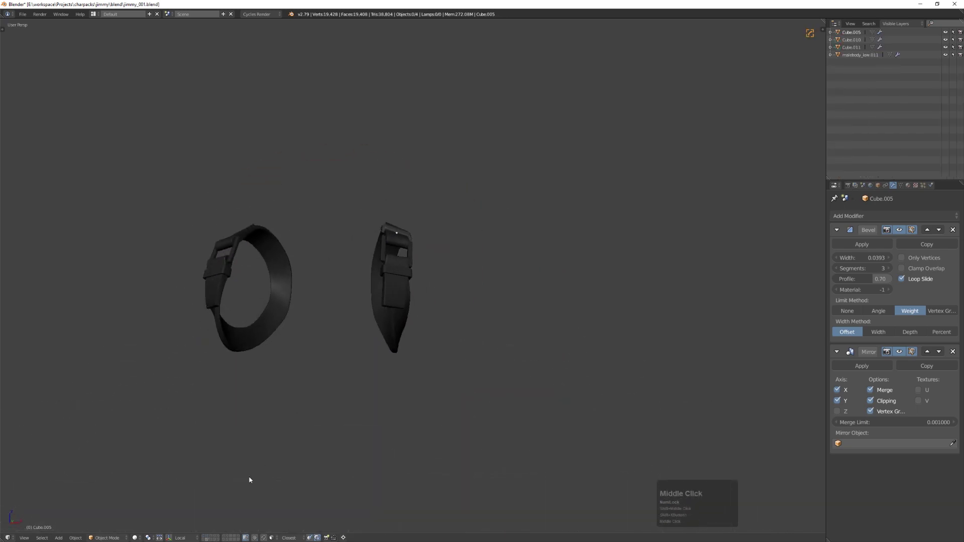
shift+click(204, 536)
middle_drag(593, 171, 557, 210)
- Duplicate a single face of the low-poly shirt's shoulder and separate it into its own object
click(469, 250)
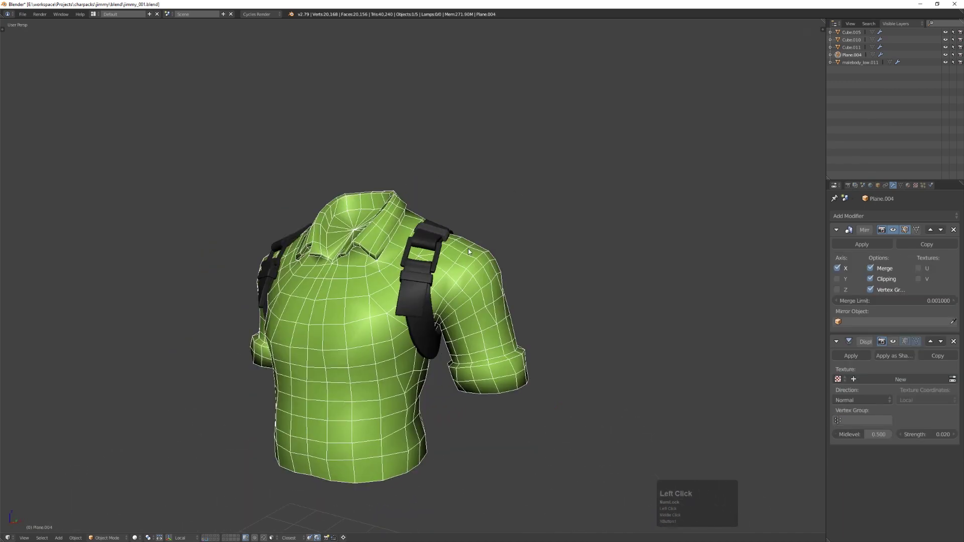
key(Tab)
key(shift+s)
key(Escape)
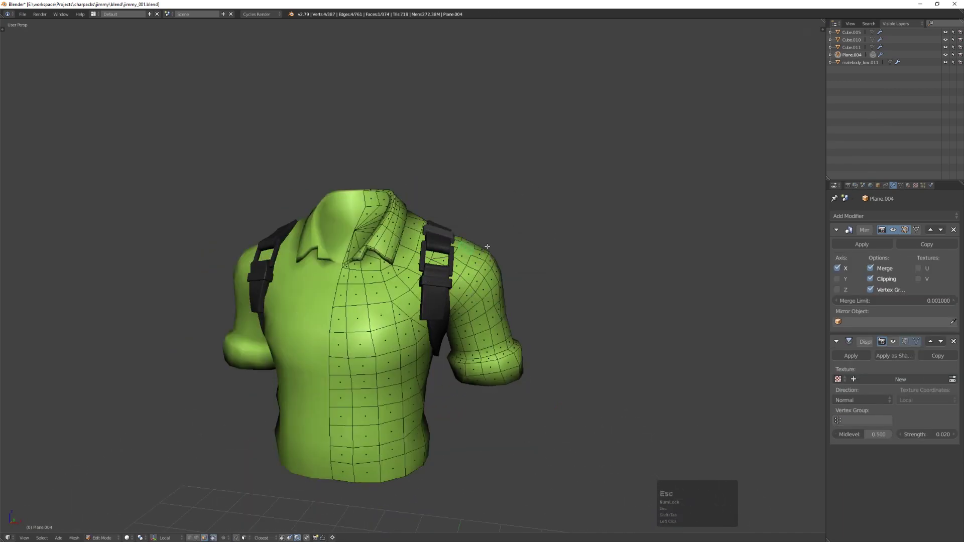
key(shift+d)
click(550, 153)
middle_drag(562, 156, 545, 185)
key(Tab)
click(524, 161)
key(Tab)
click(525, 164)
key(Tab)
click(524, 164)
- Place the separated face's vertices onto the strap on top of the shoulder
key(Tab)
key(shift+Tab)
click(533, 130)
drag(523, 152, 451, 222)
middle_drag(451, 221, 432, 261)
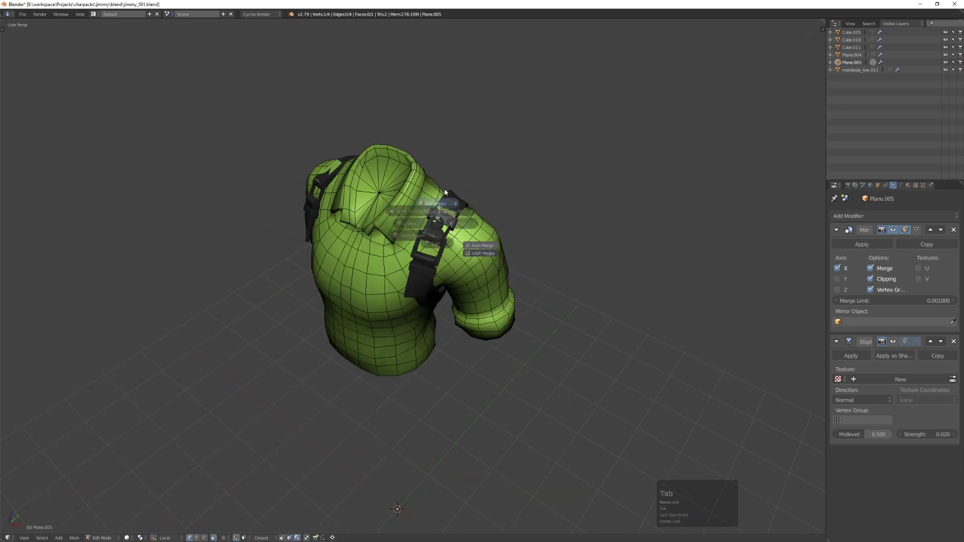
- Set the surface and viewport colours of the lowpoly.001 material to blue
key(Tab)
click(908, 185)
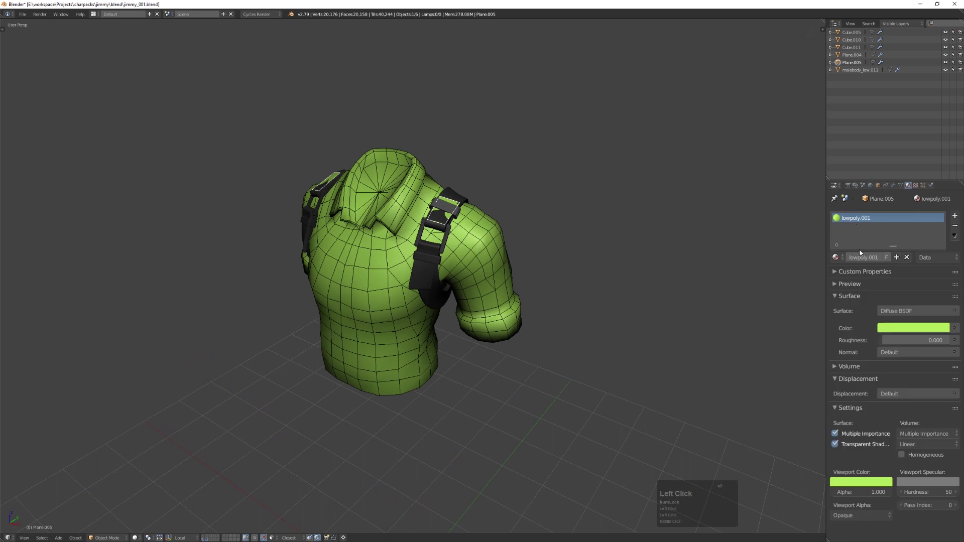
click(917, 329)
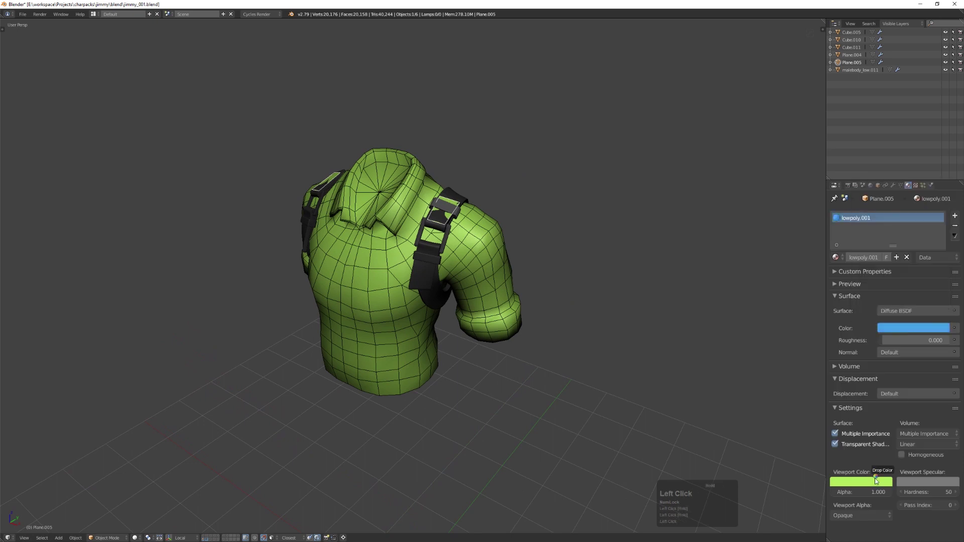
drag(876, 480, 876, 480)
click(893, 185)
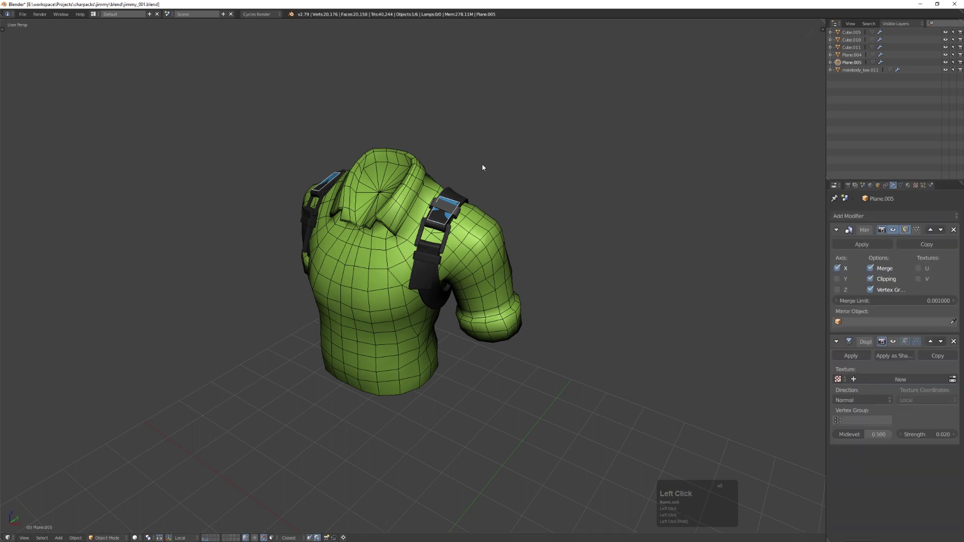
- Fit the blue face's corners to the strap and extrude its edge over the shoulder onto the back
middle_drag(483, 168, 517, 150)
scroll(467, 191, up, 3)
key(Tab)
drag(440, 235, 436, 233)
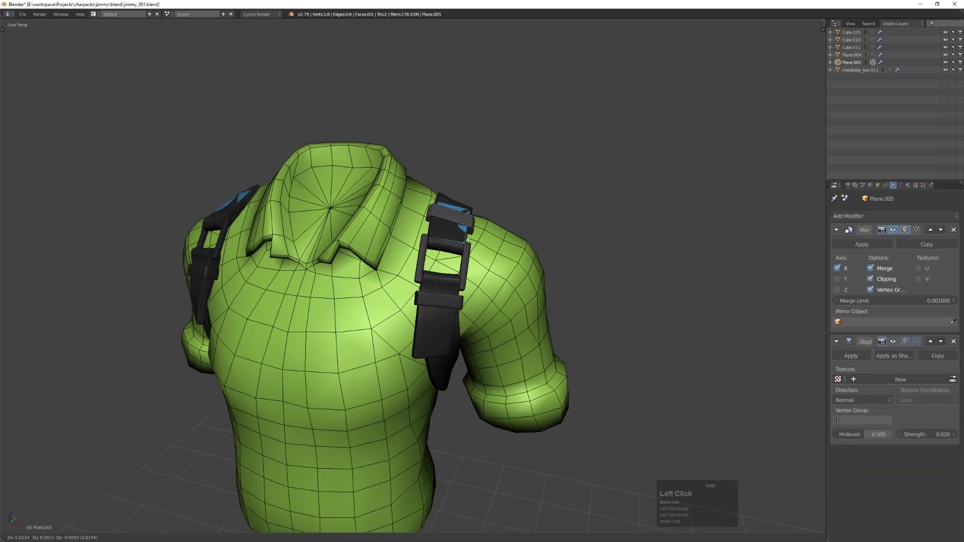
middle_drag(469, 240, 578, 250)
key(e)
key(r)
click(573, 256)
key(e)
click(587, 286)
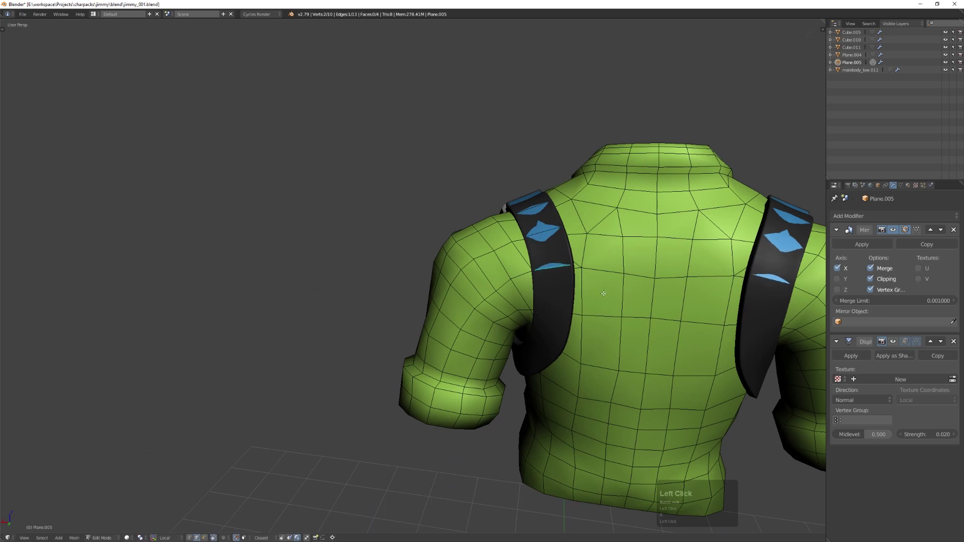
- Extrude the blue strip further down the back of the strap, angling each new edge to its curve
middle_drag(606, 296, 601, 300)
key(e)
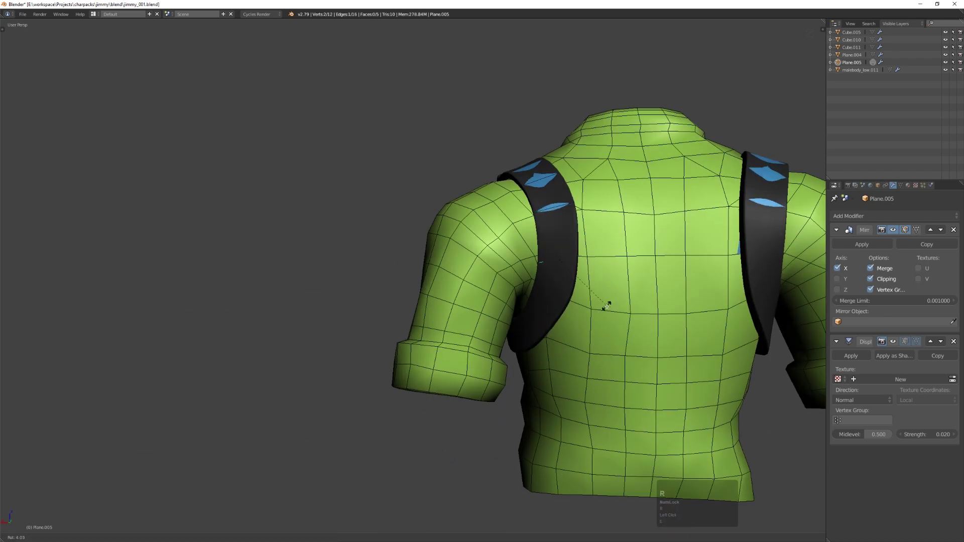
middle_drag(595, 310, 592, 296)
key(e)
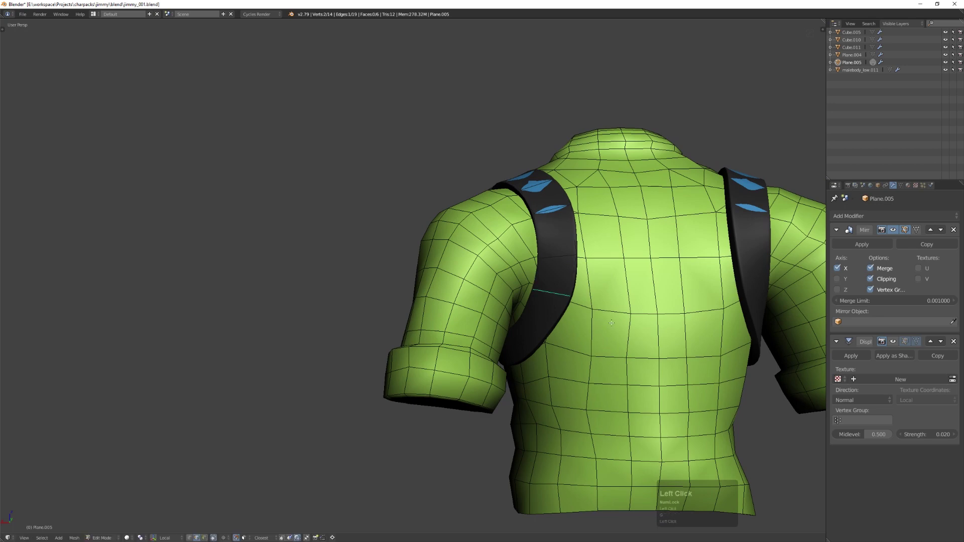
middle_drag(605, 331, 596, 320)
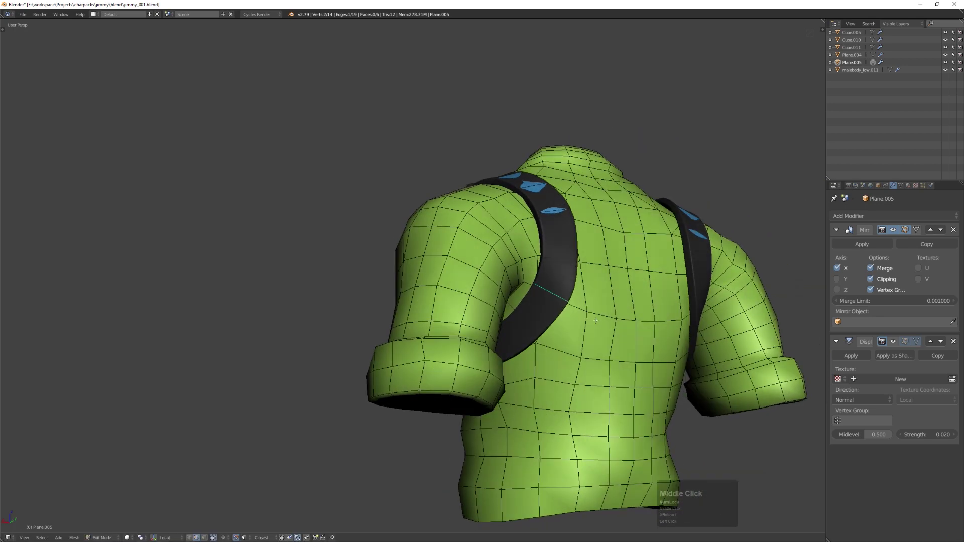
click(572, 363)
- Extrude the strip along the strap beneath the armpit and round toward the chest
middle_drag(427, 369, 499, 290)
key(e)
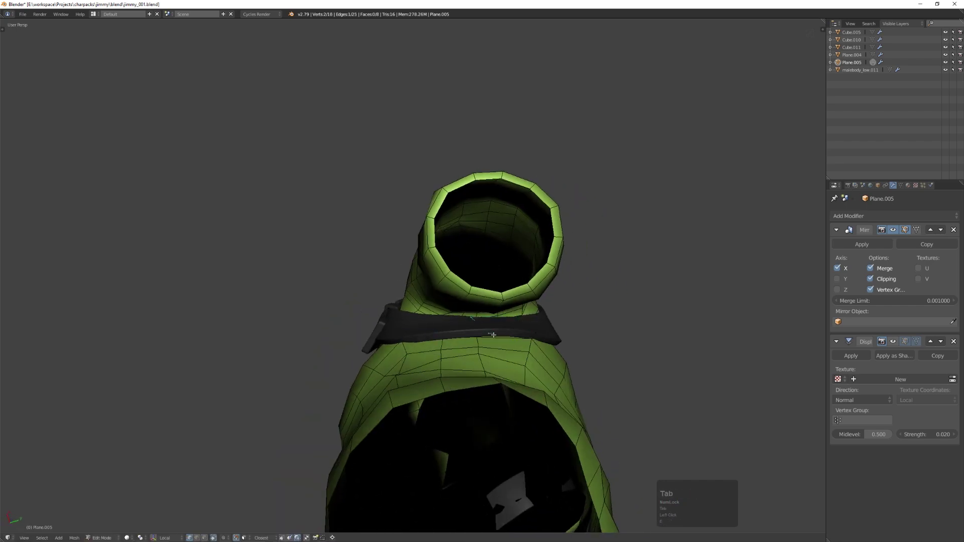
click(475, 319)
middle_drag(474, 319, 403, 271)
key(e)
key(e)
click(453, 297)
key(e)
- Examine the original strap's own mesh in Edit Mode and return to editing the blue strip
key(Tab)
right_click(408, 222)
middle_drag(408, 222, 425, 222)
key(Tab)
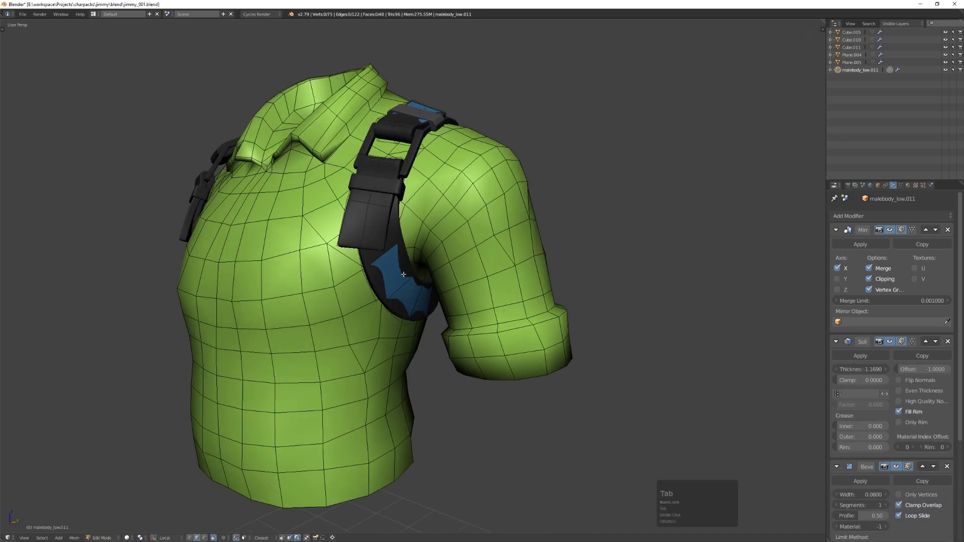
key(Tab)
right_click(403, 274)
key(Tab)
- Extrude the strip up the front of the strap to the buckle, rotating and scaling its end edge to fit
key(r)
middle_drag(403, 274, 449, 208)
click(429, 235)
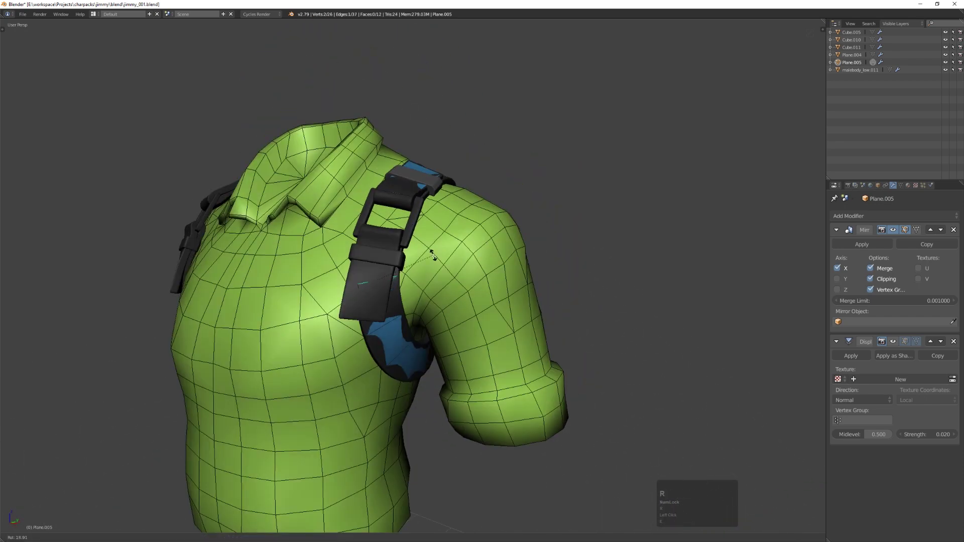
middle_drag(385, 257, 399, 248)
key(e)
click(416, 247)
key(s)
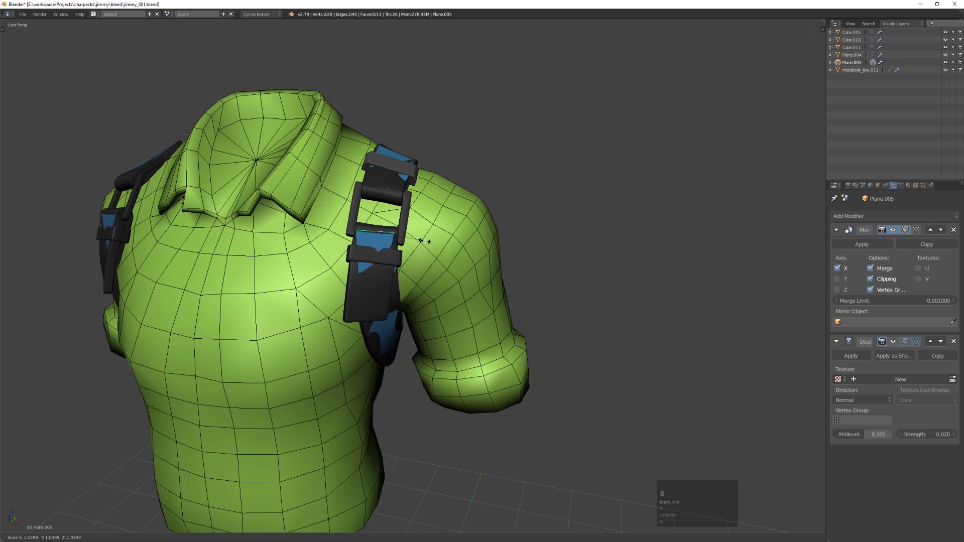
key(r)
- Try to extrude the strip's end edge further up through the buckle
middle_drag(403, 262, 442, 198)
scroll(417, 254, up, 3)
key(e)
key(ctrl+z)
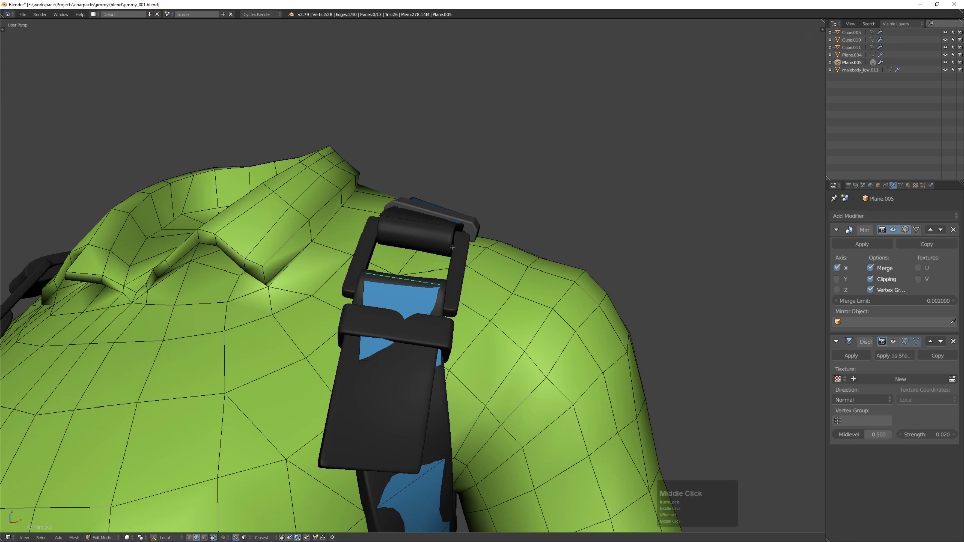
- Move and rotate the strip's edge on top of the shoulder to follow the strap, working from above
scroll(453, 248, down, 5)
scroll(429, 321, up, 4)
middle_drag(426, 321, 641, 199)
key(ctrl+Tab)
click(439, 327)
right_click(438, 332)
key(g)
key(r)
click(639, 229)
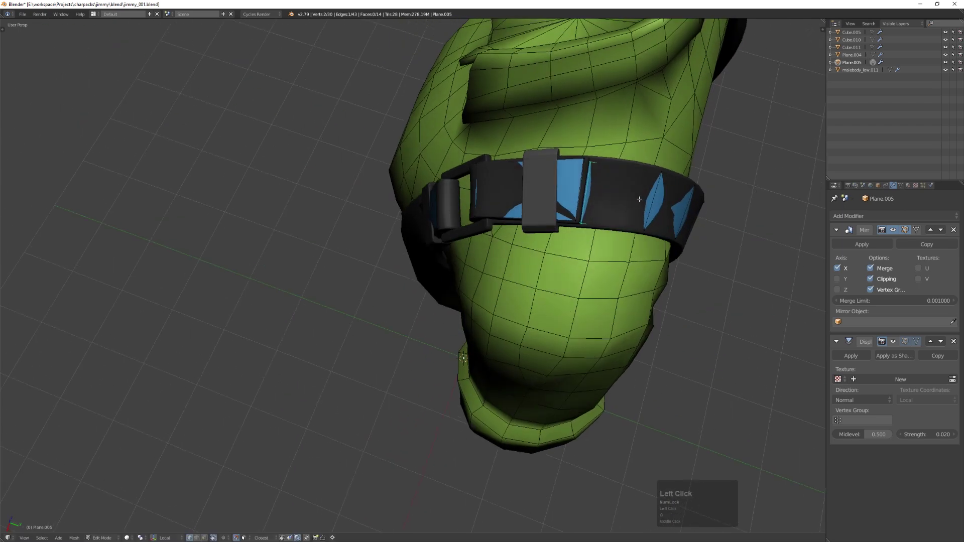
- Extrude the strip's side edge at the top of the shoulder down onto the strap's arm-side rim
middle_drag(576, 219, 632, 250)
key(ctrl+Tab)
middle_drag(693, 188, 635, 230)
shift+click(668, 204)
click(682, 212)
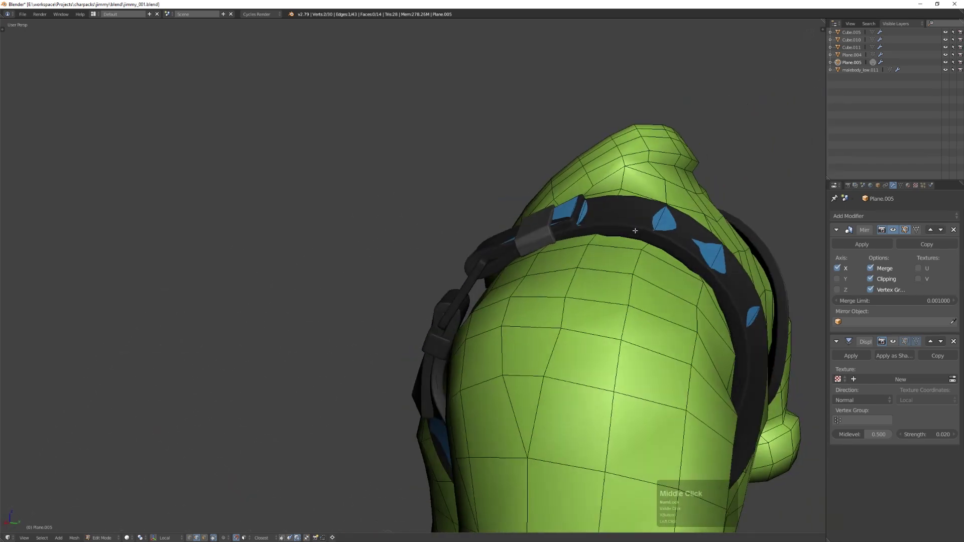
drag(583, 237, 581, 237)
key(Tab)
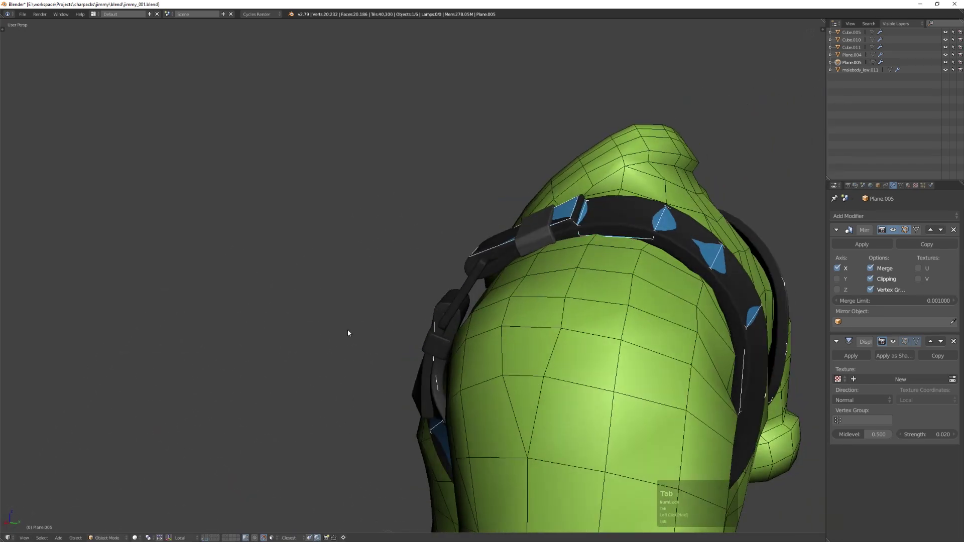
- Hide the low-poly shirt's layer so only the high-poly straps and the blue strip are displayed
click(204, 537)
middle_drag(607, 284, 622, 236)
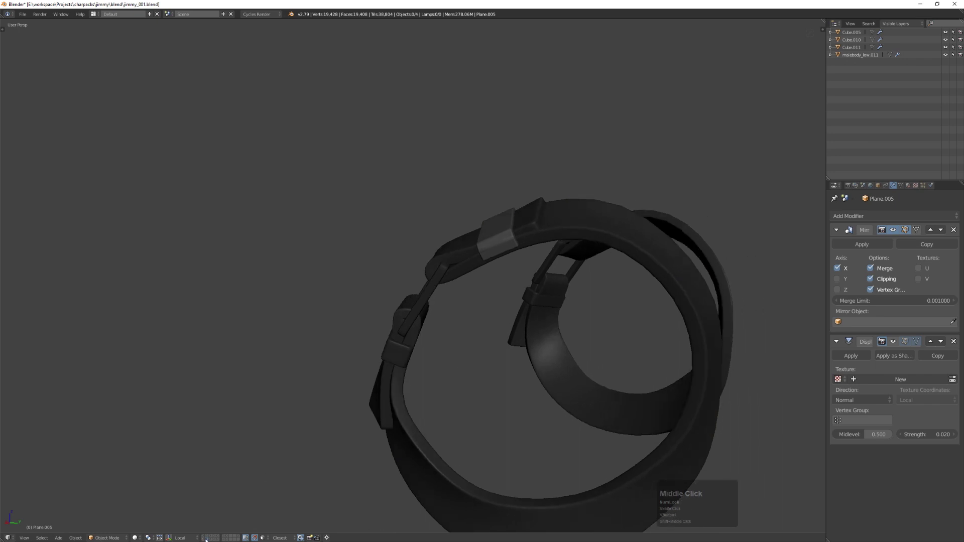
click(206, 538)
click(661, 242)
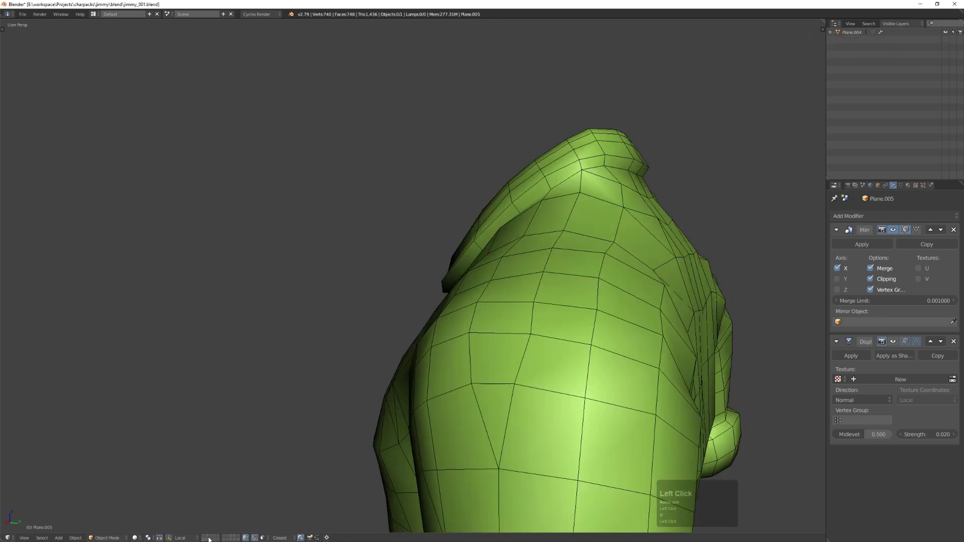
click(207, 539)
- Fill faces along the strap's arm-side rim from the top of the shoulder down the back, adjusting their vertices
key(Tab)
middle_drag(605, 241, 641, 211)
click(559, 223)
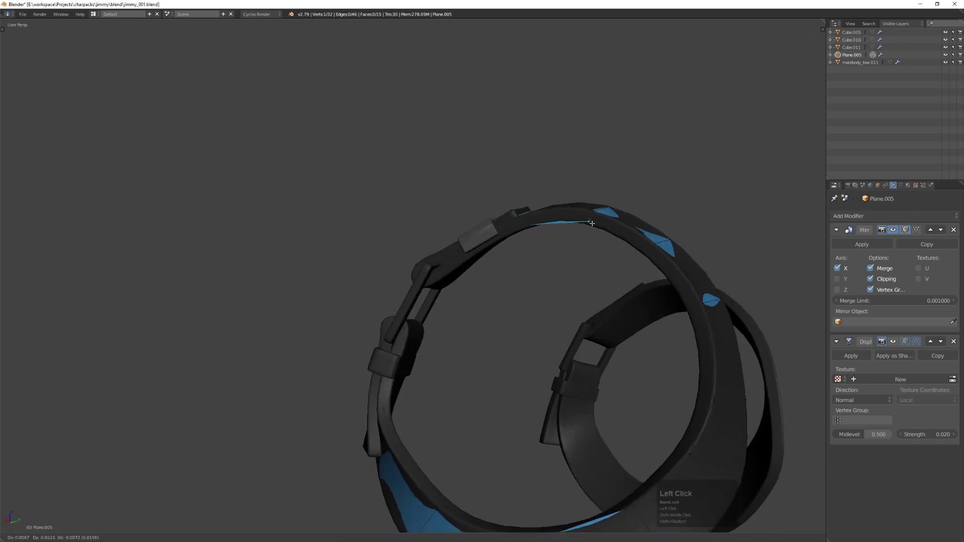
key(f)
click(650, 245)
mouse_move(708, 322)
middle_down()
mouse_move(734, 325)
mouse_move(691, 370)
mouse_move(692, 321)
middle_up()
click(700, 296)
click(695, 342)
key(f)
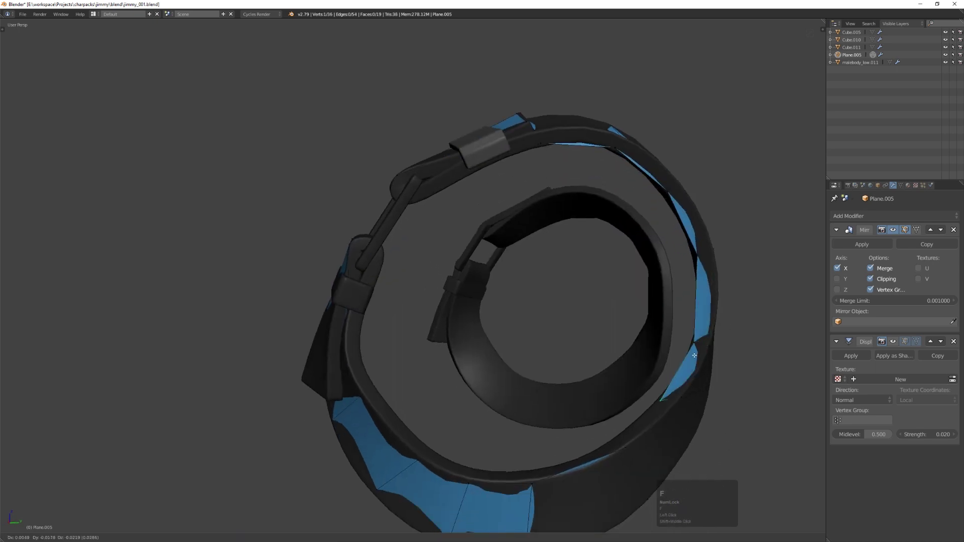
- Continue filling rim faces along the underside of the strap loop until they reach the front
middle_drag(665, 359, 692, 351)
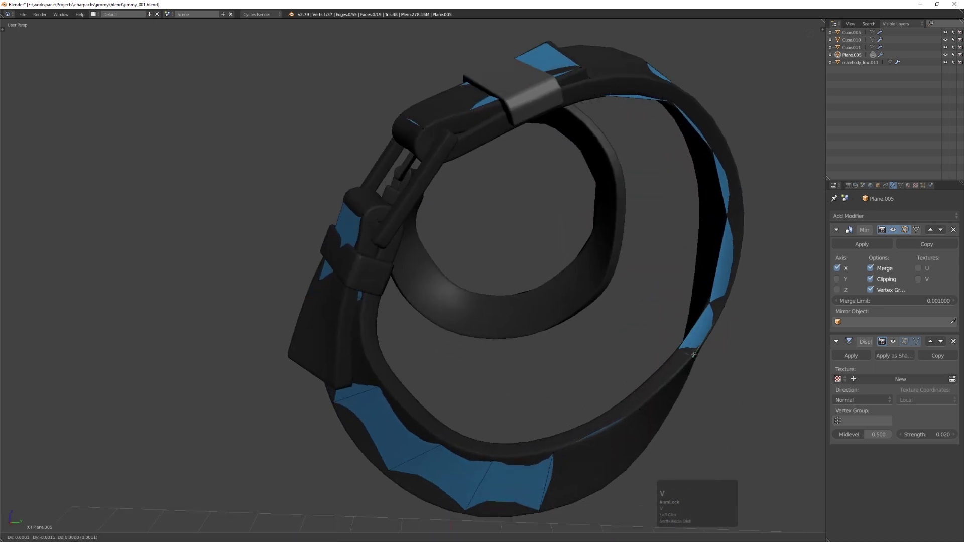
key(ctrl+z)
key(f)
click(631, 400)
key(f)
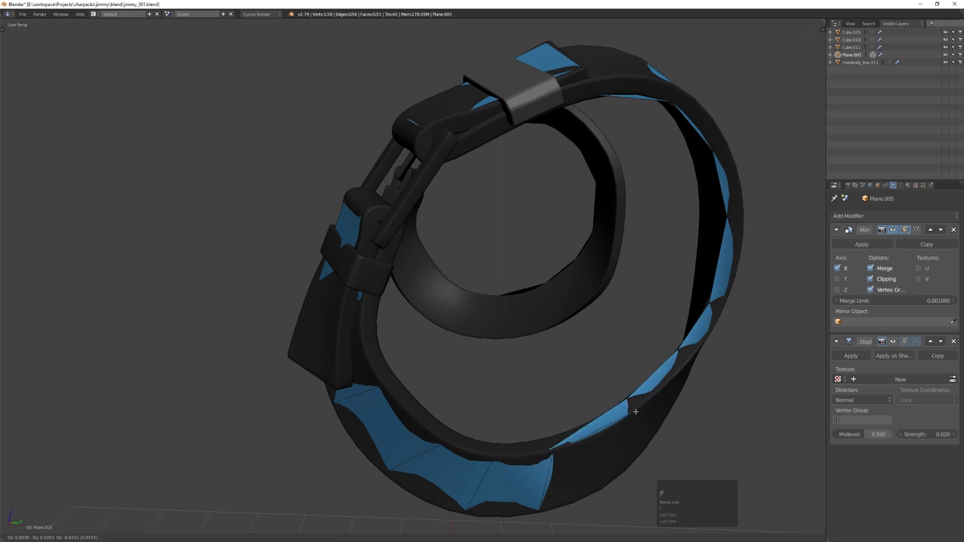
key(f)
key(f)
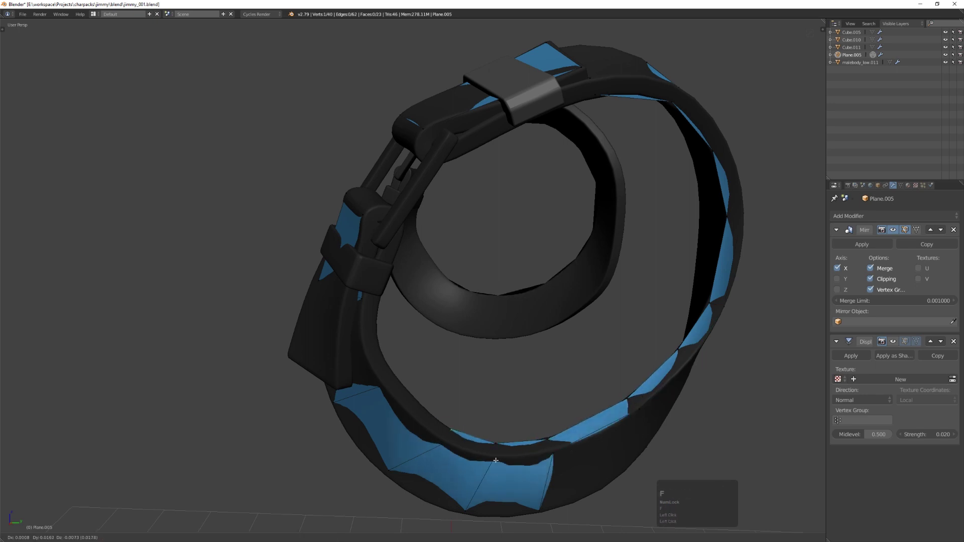
middle_drag(451, 408, 430, 418)
click(447, 442)
key(f)
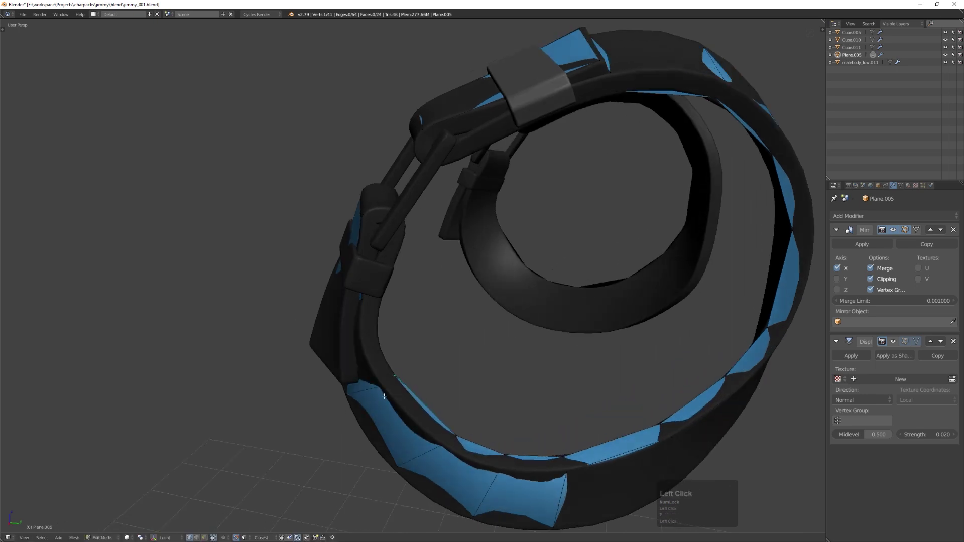
- Extrude an edge onto the strap's opposite rim at the shoulder and fill the first faces down the back
middle_drag(389, 383, 470, 377)
shift+middle_drag(470, 376, 512, 334)
key(e)
click(517, 365)
click(581, 364)
key(ctrl+Tab)
click(510, 345)
scroll(510, 345, down, 3)
key(f)
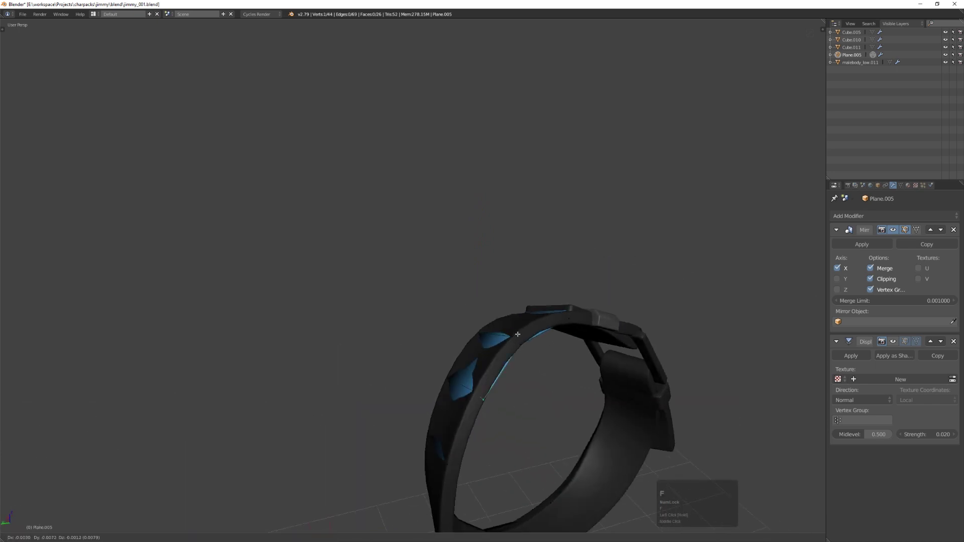
middle_drag(474, 393, 533, 333)
click(498, 342)
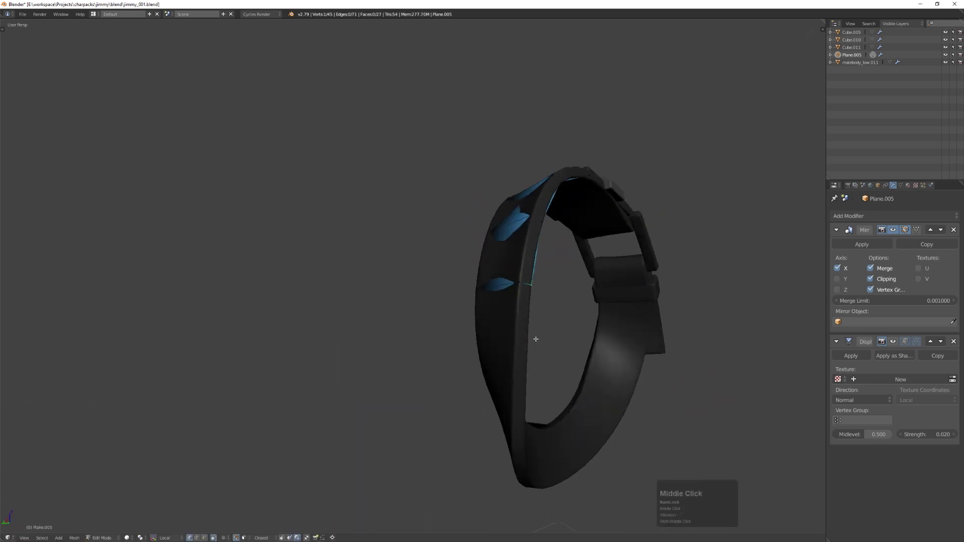
key(f)
- Fill more faces along the opposite rim down the back and around the underarm section, placing their vertices
middle_drag(523, 297, 500, 419)
click(509, 317)
click(486, 312)
key(f)
click(485, 365)
key(Tab)
drag(533, 441, 530, 443)
key(Tab)
middle_drag(531, 443, 614, 471)
key(f)
drag(614, 471, 612, 466)
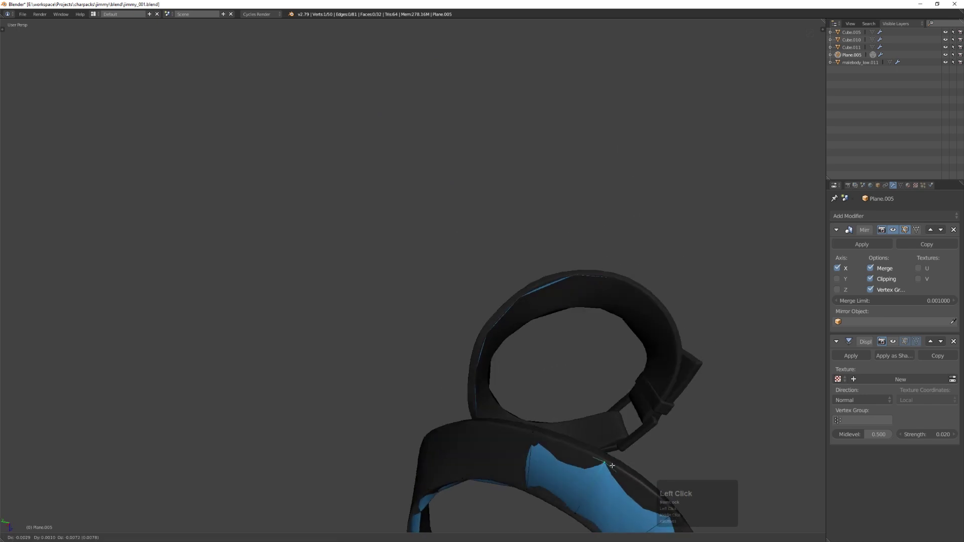
- Extend the opposite rim's faces from the underarm section forward towards the loose strap tail
middle_drag(612, 466, 354, 309)
key(f)
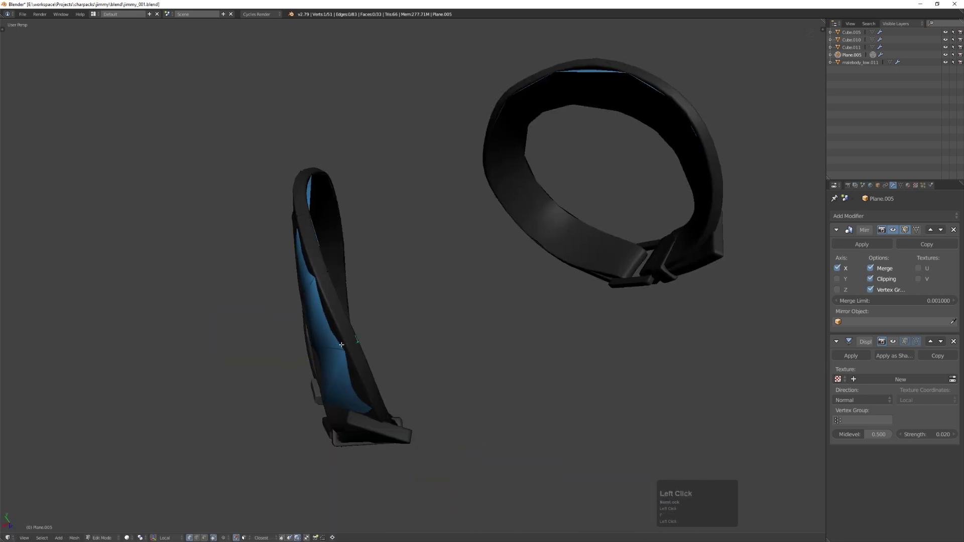
middle_drag(341, 345, 372, 370)
key(f)
click(344, 420)
middle_drag(343, 420, 383, 348)
click(360, 324)
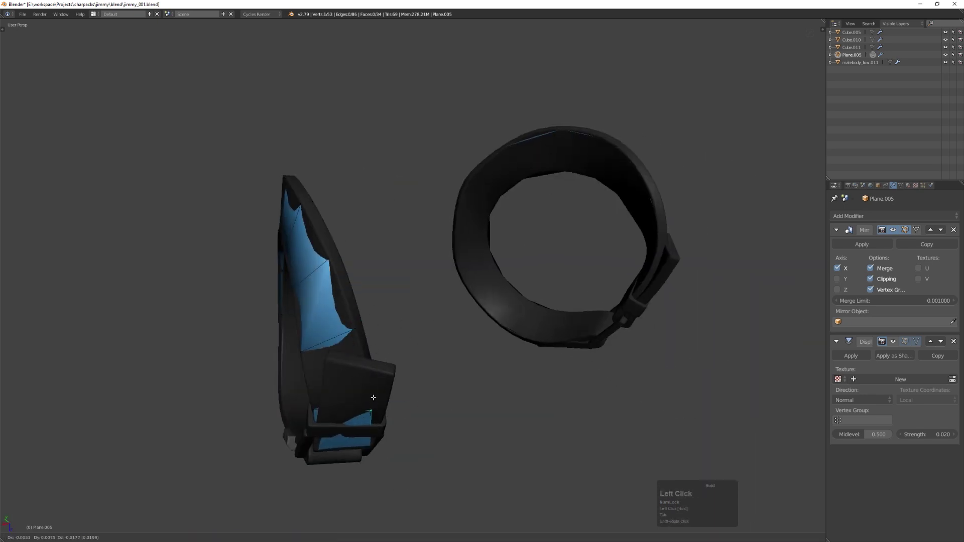
- Adjust the vertices beside the loose strap tail and fill the faces where the strip passes behind it
drag(373, 397, 372, 397)
mouse_move(373, 396)
middle_down()
mouse_move(414, 367)
mouse_move(372, 381)
middle_up()
drag(354, 329, 366, 345)
middle_drag(366, 345, 329, 346)
key(f)
click(349, 347)
key(f)
- Delete the misplaced geometry where the strip meets the loose tail and reposition the neighbouring vertex
key(Tab)
click(336, 381)
right_click(328, 344)
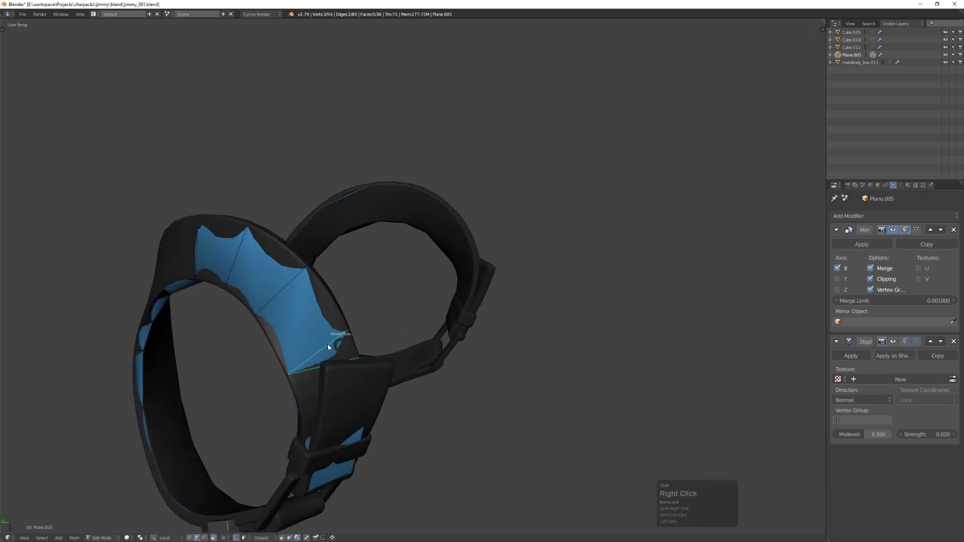
shift+right_click(346, 362)
click(358, 366)
key(x)
click(321, 397)
key(Tab)
drag(326, 369, 327, 362)
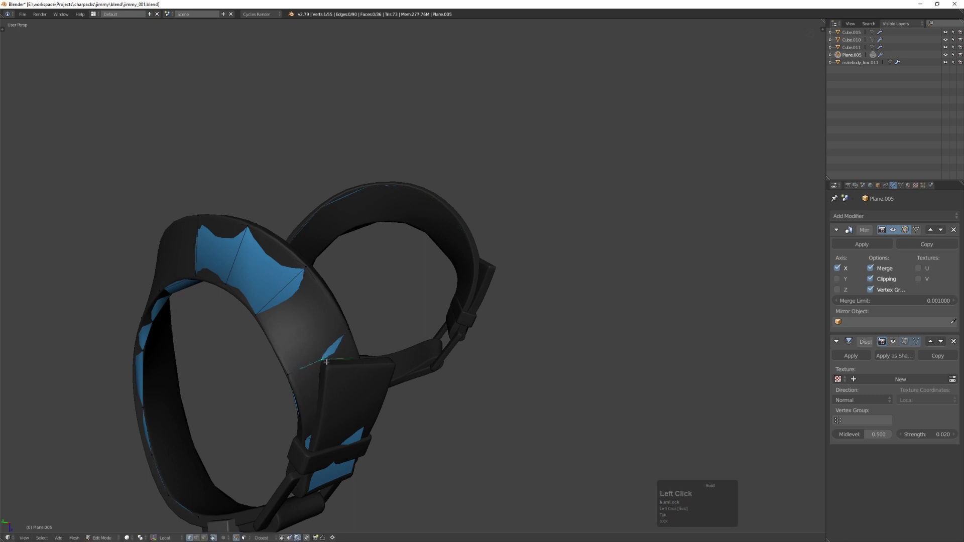
mouse_move(348, 363)
middle_down()
mouse_move(321, 382)
mouse_move(321, 364)
mouse_move(314, 373)
mouse_move(359, 362)
mouse_move(357, 355)
middle_up()
- Remove the surplus edge at the tail's end, extrude a new edge onto the tail and move its vertices into place
key(Tab)
click(369, 361)
right_click(340, 360)
key(x)
click(381, 366)
key(e)
click(360, 388)
middle_drag(446, 380, 394, 373)
key(Tab)
drag(418, 388, 418, 388)
middle_drag(415, 383, 402, 378)
drag(394, 345, 398, 351)
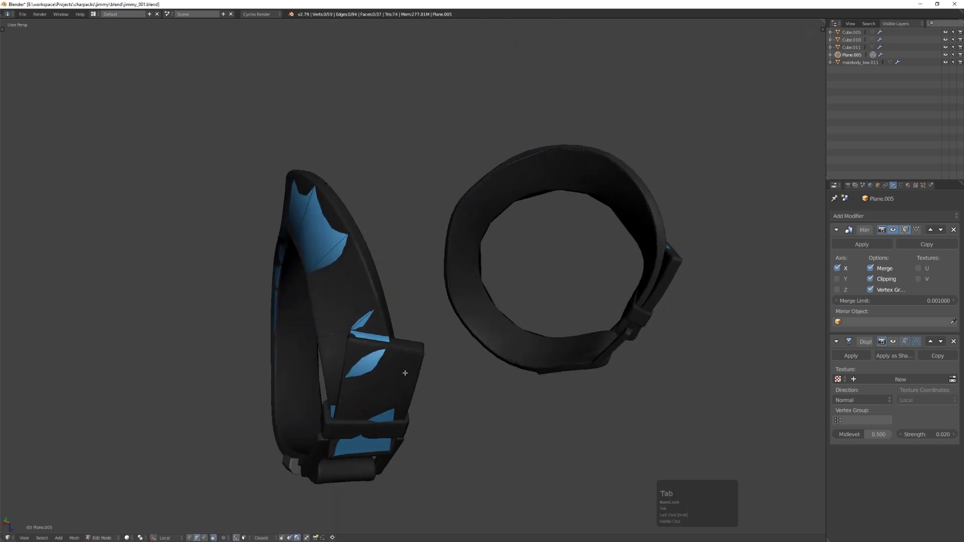
- Extrude another edge at the tail's end, clean up the surplus geometry and align the corner vertex
middle_drag(405, 373, 401, 362)
click(400, 363)
key(e)
click(456, 367)
key(x)
key(Tab)
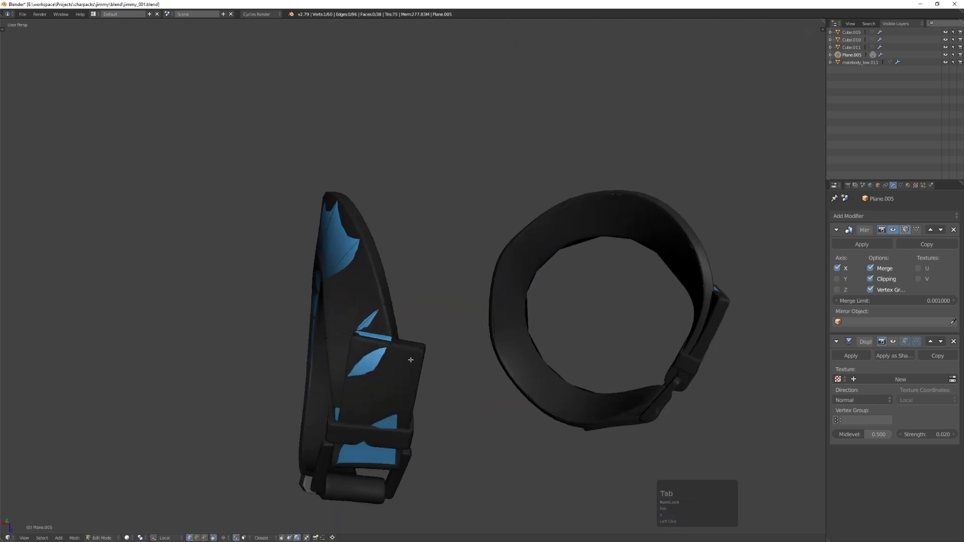
drag(422, 346, 423, 346)
middle_drag(423, 346, 410, 315)
- Fill the remaining faces around the loose tail's end and sides, adjusting their vertices to the strap's thickness
key(f)
click(421, 335)
click(420, 344)
key(f)
click(441, 362)
key(f)
key(f)
click(391, 347)
middle_drag(390, 347, 408, 338)
drag(394, 348, 392, 348)
key(f)
- Extrude the strip's end edge around the strap fold at the upper side of the buckle
middle_drag(391, 348, 417, 346)
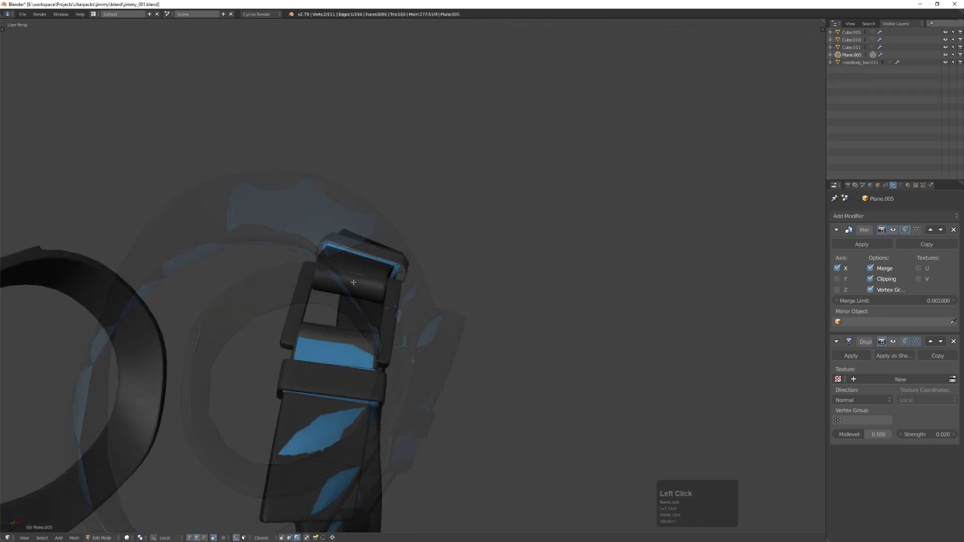
key(e)
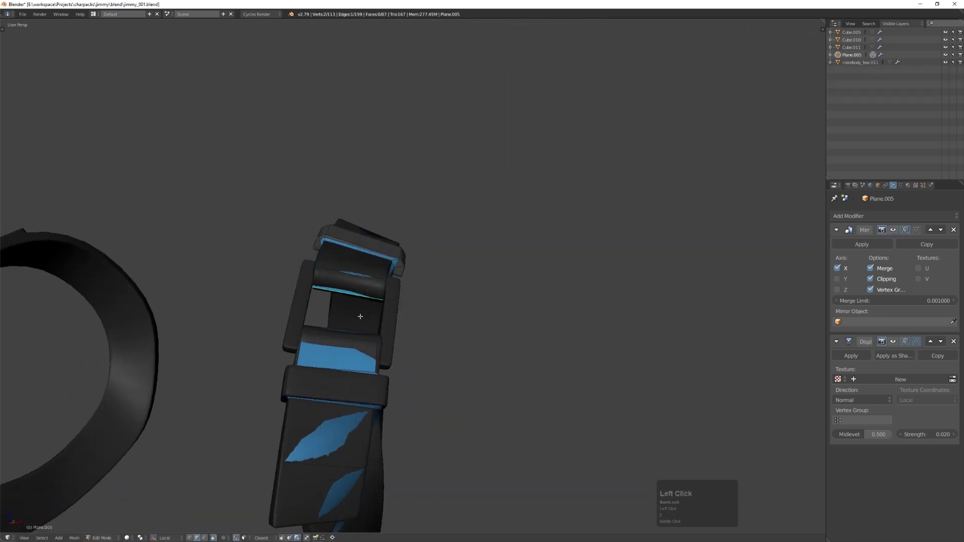
middle_drag(360, 317, 506, 314)
- Move the finished strap mesh to the low-poly shirt's layer and display that layer
key(Tab)
scroll(416, 247, down, 2)
key(m)
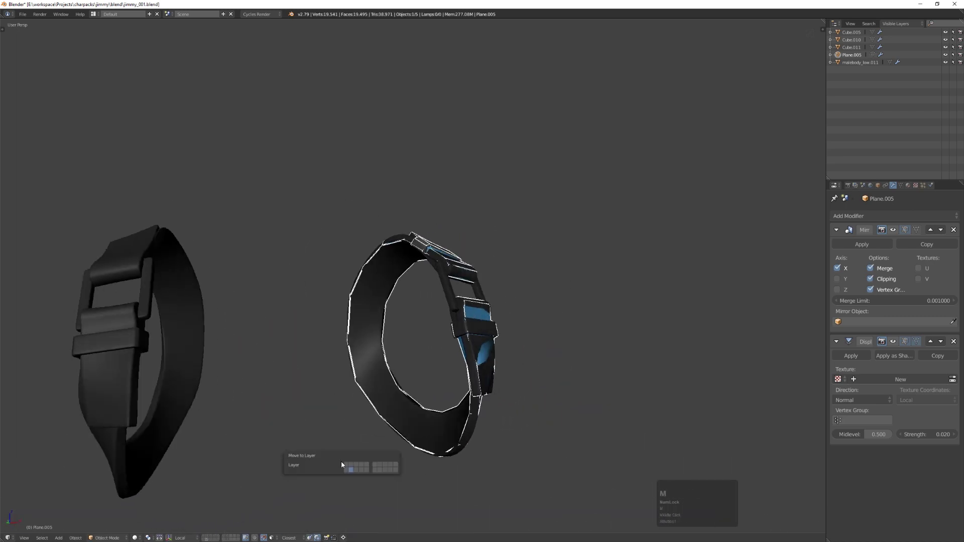
click(344, 469)
click(204, 538)
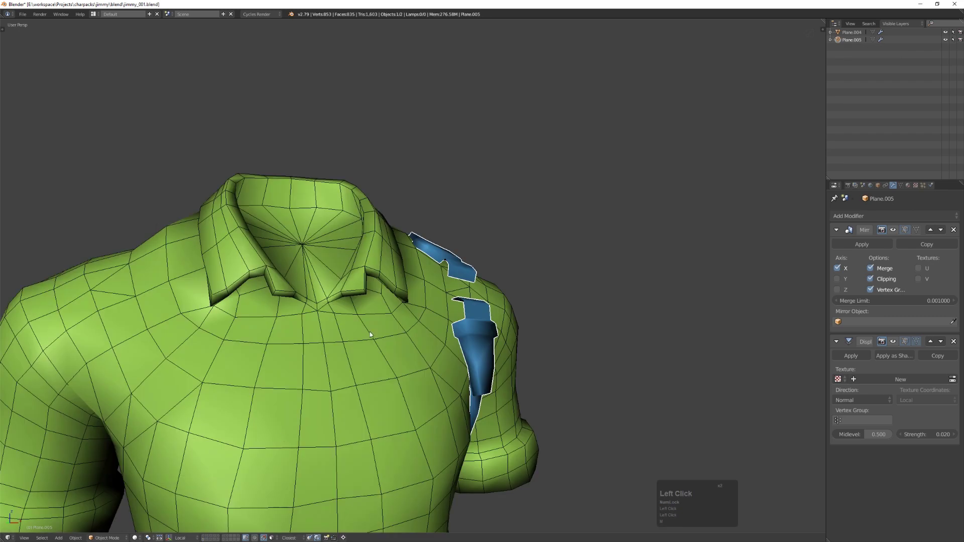
middle_drag(370, 334, 250, 303)
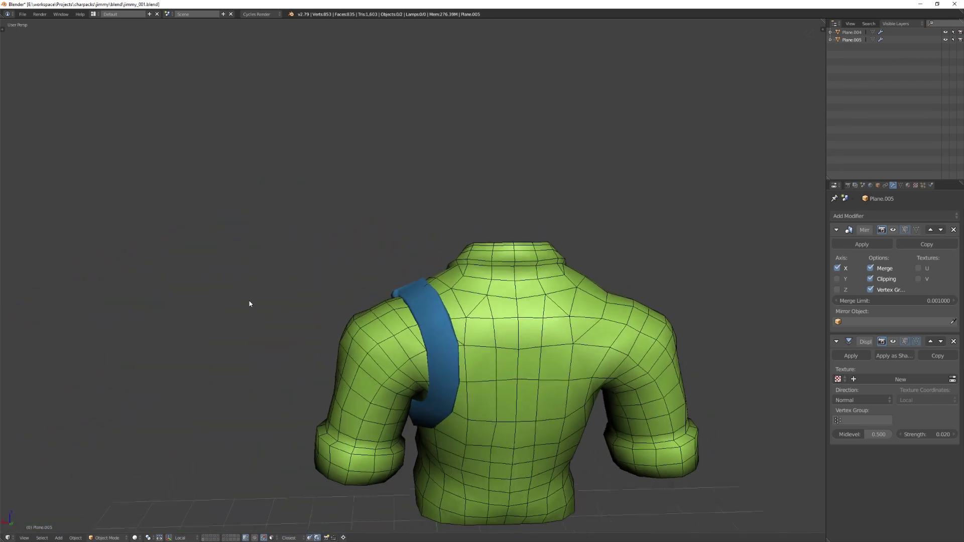
scroll(404, 333, down, 2)
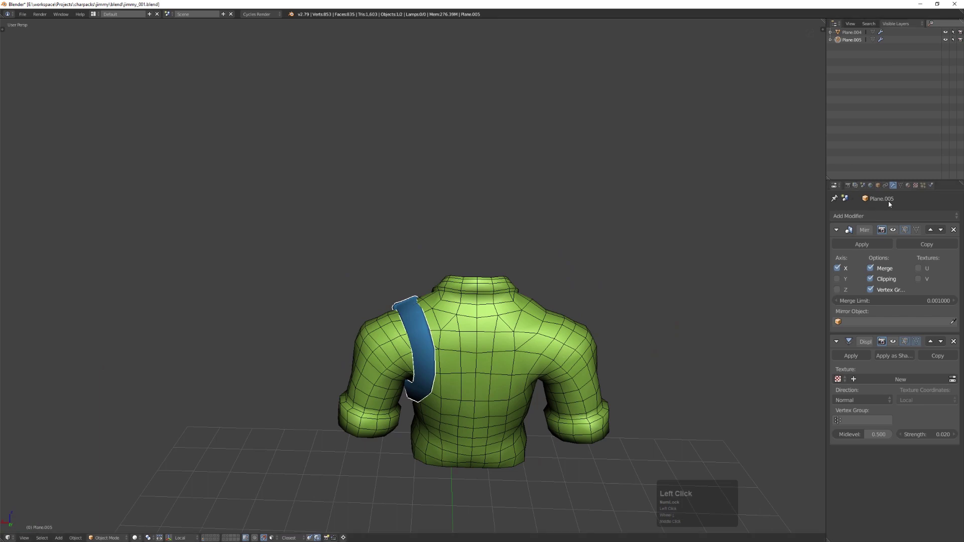
- Enable the strap's Mirror modifier in the viewport and assign the lowpoly material to the strap
click(893, 230)
middle_drag(518, 258, 522, 237)
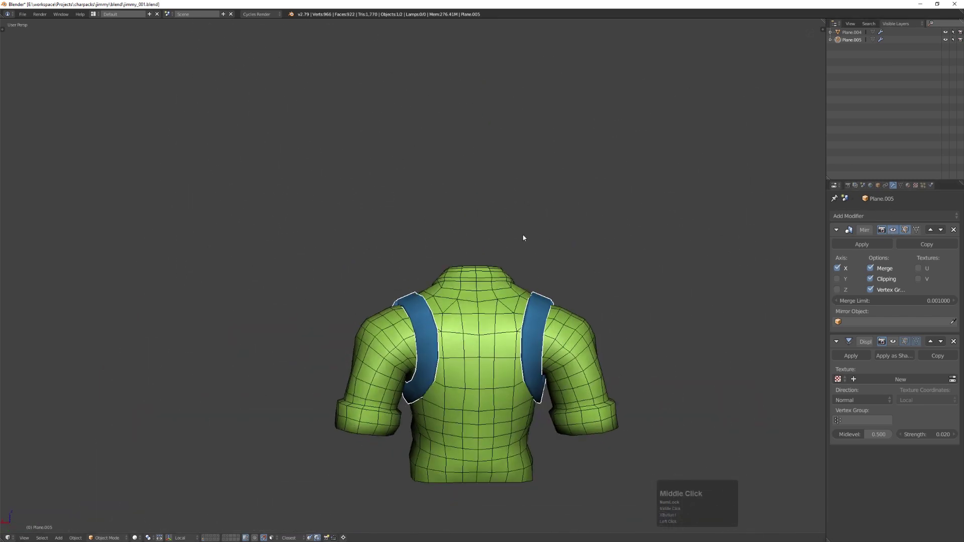
click(907, 185)
click(836, 257)
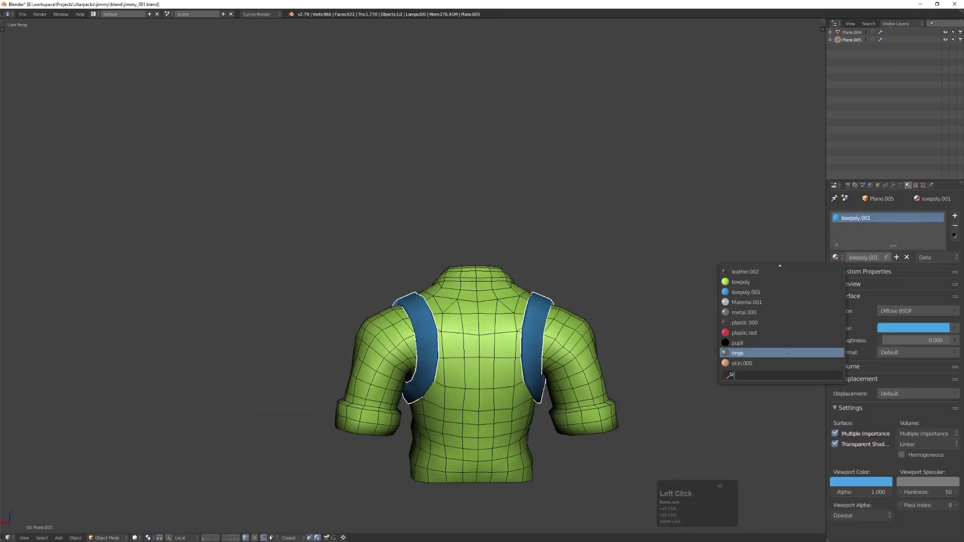
click(774, 284)
- Examine the low-poly shirt and straps without wireframes and compare them with the high-poly character
middle_drag(436, 250, 509, 316)
click(443, 307)
key(shift+z)
key(a)
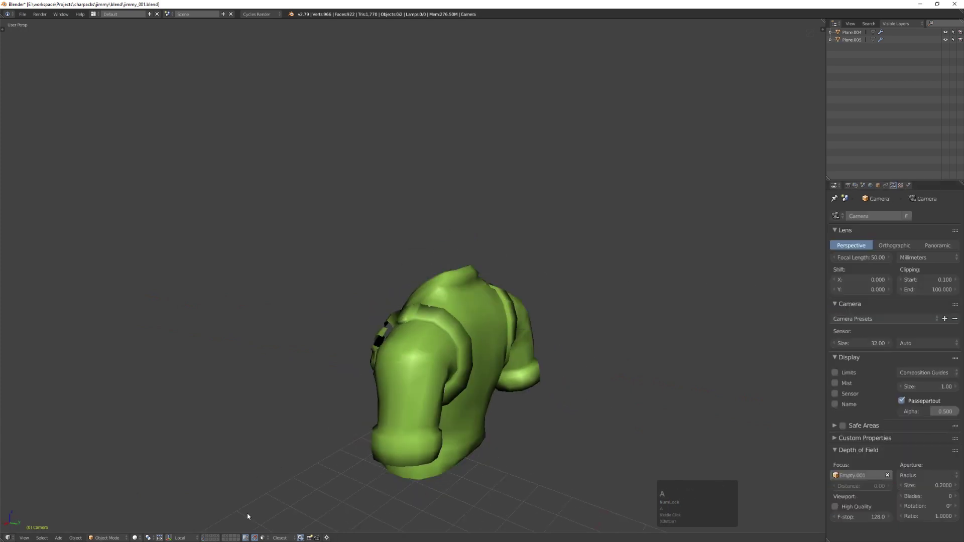
click(204, 536)
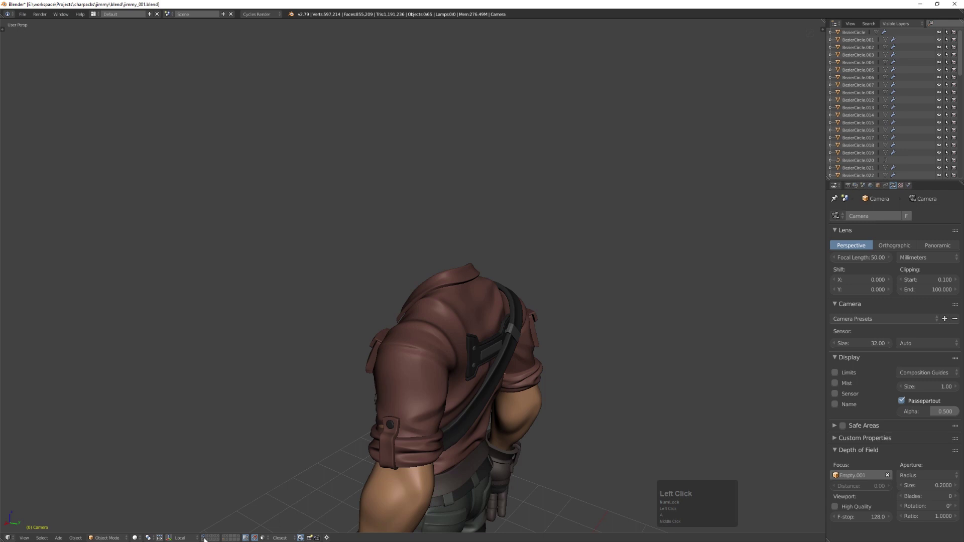
click(204, 539)
middle_drag(436, 298, 380, 269)
- Start editing the low-poly shirt mesh and move its armhole vertices at the back to follow the strap's edge
click(431, 322)
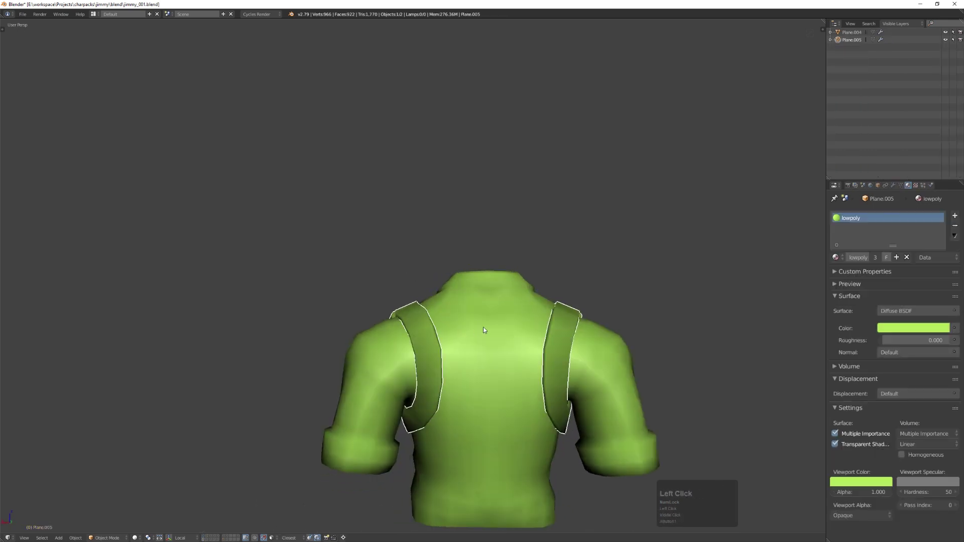
shift+right_click(483, 327)
middle_drag(442, 312, 466, 264)
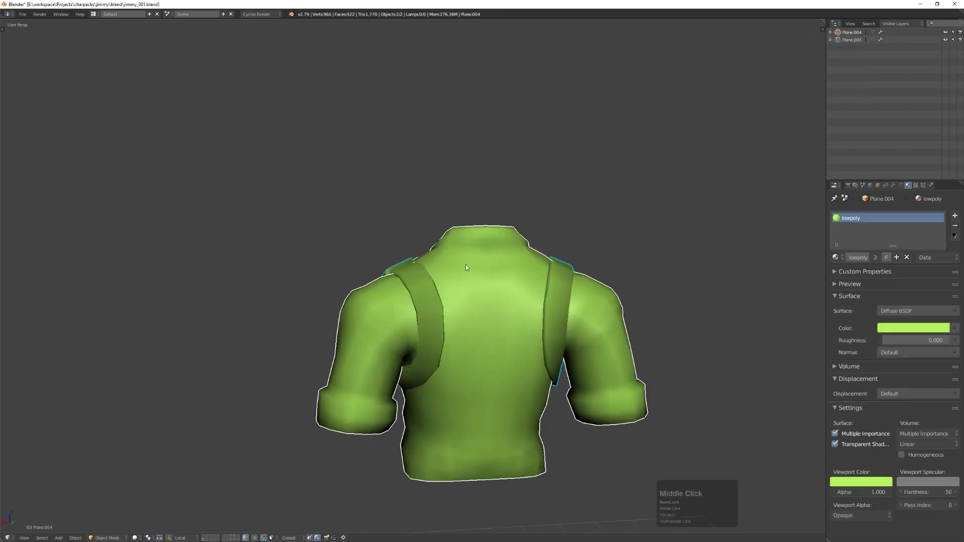
key(Tab)
scroll(416, 309, up, 3)
drag(397, 345, 397, 347)
middle_drag(405, 341, 389, 391)
click(399, 389)
drag(389, 391, 388, 385)
middle_drag(389, 384, 374, 420)
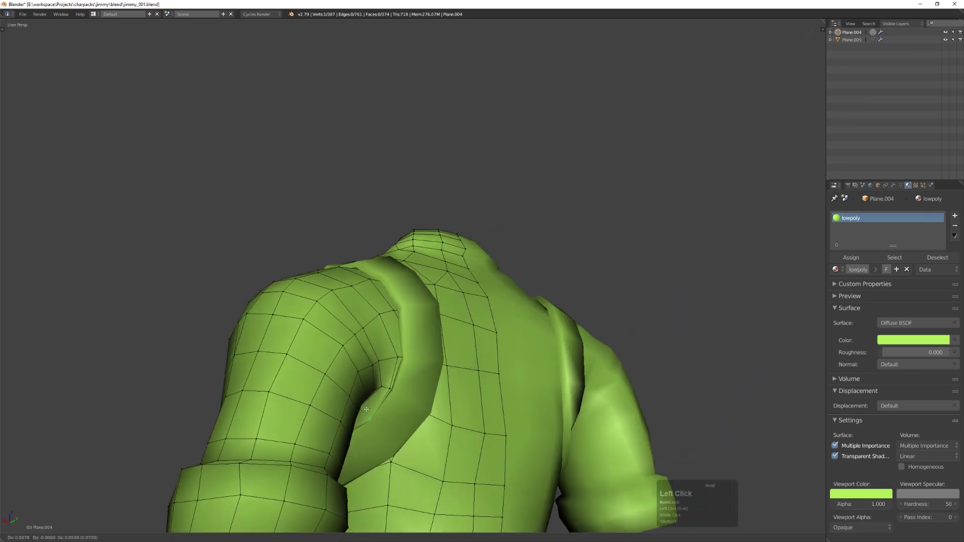
- Reposition the shirt vertices behind the armpit along the strap's arm-side edge, undoing one misplaced move
drag(366, 409, 366, 409)
middle_drag(366, 409, 422, 318)
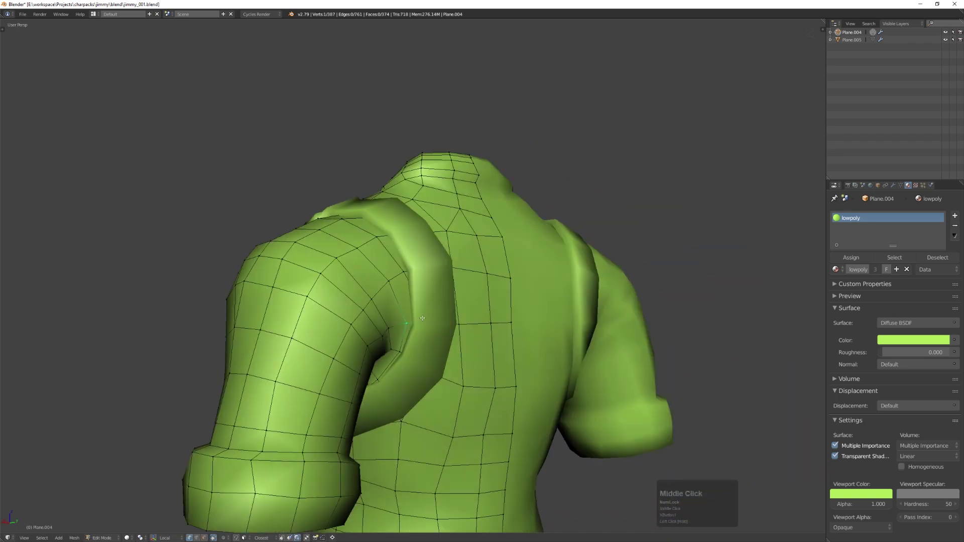
drag(413, 319, 412, 320)
middle_drag(412, 320, 442, 333)
key(ctrl+z)
key(g)
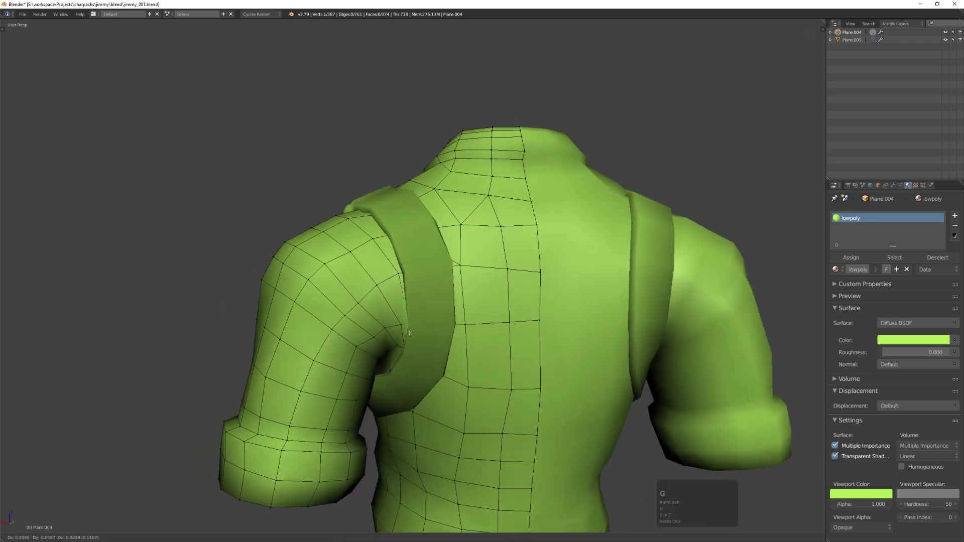
drag(402, 323, 406, 324)
middle_drag(405, 323, 474, 306)
- Move the shirt's back vertices next to the strap's inner edge so they line up beneath it
key(Tab)
key(Tab)
drag(467, 323, 459, 323)
drag(467, 264, 457, 265)
middle_drag(457, 281, 463, 355)
drag(455, 337, 452, 336)
middle_drag(451, 332, 432, 320)
- Delete the two shirt faces hidden beneath the strap on the back
key(Tab)
key(Tab)
click(431, 294)
shift+click(455, 285)
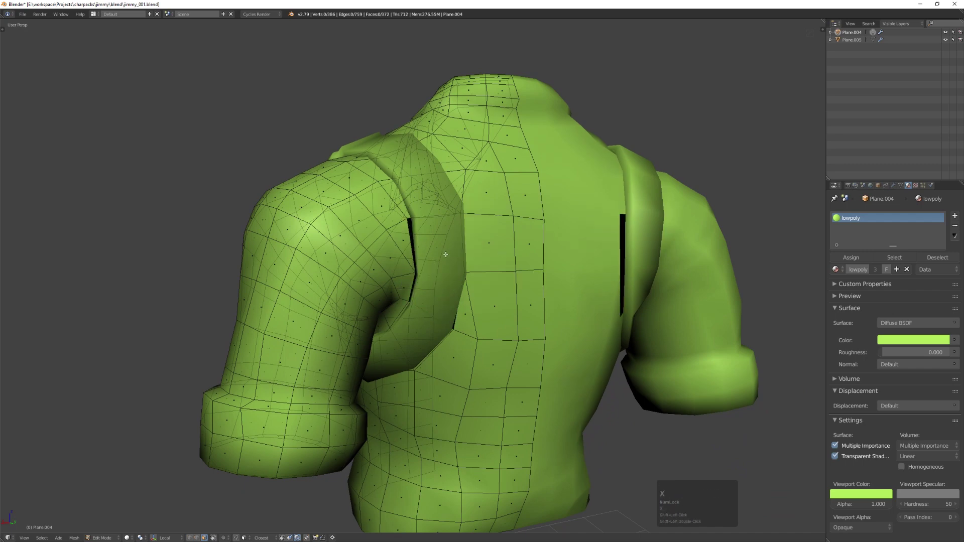
- Move the sleeve vertices along the strap's arm-side edge behind the shoulder and delete the shirt faces hidden under the strap there
middle_drag(446, 255, 408, 205)
drag(408, 205, 410, 200)
key(g)
mouse_move(411, 200)
middle_down()
mouse_move(403, 223)
mouse_move(399, 207)
middle_up()
drag(400, 206, 402, 207)
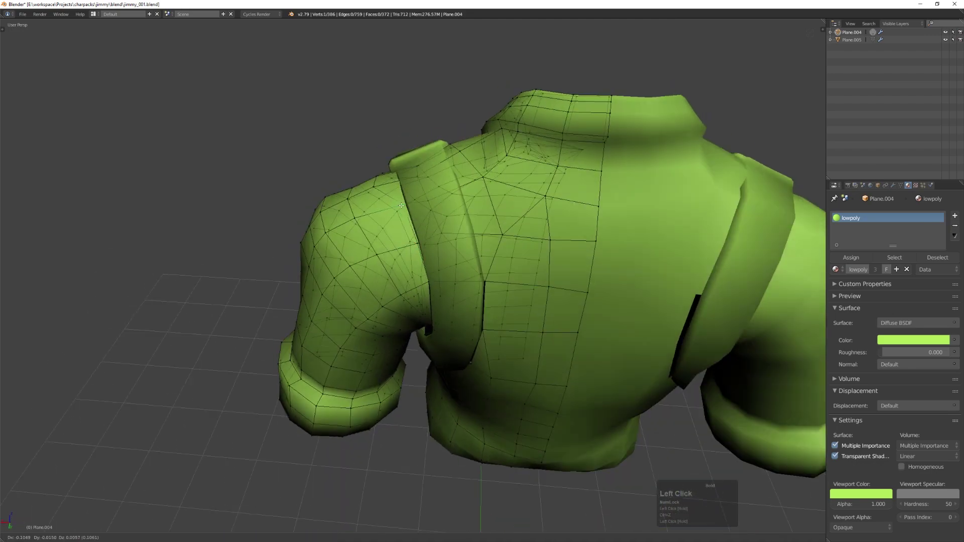
middle_drag(410, 221, 467, 298)
click(432, 217)
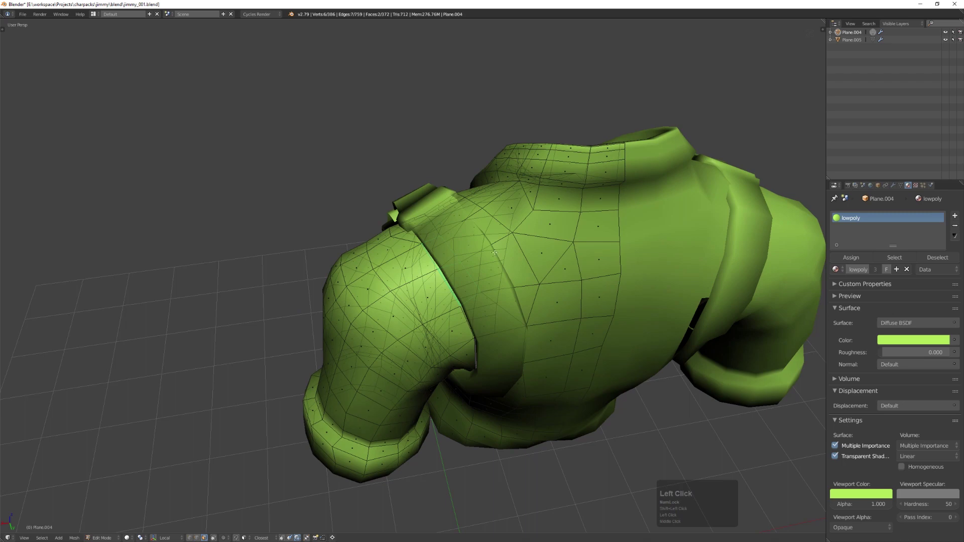
key(x)
- Adjust the upper-back shirt vertex beside the strap's inner edge and delete the hidden sliver face next to it
middle_drag(495, 252, 526, 315)
shift+click(481, 198)
middle_drag(515, 282, 513, 276)
drag(482, 235, 486, 235)
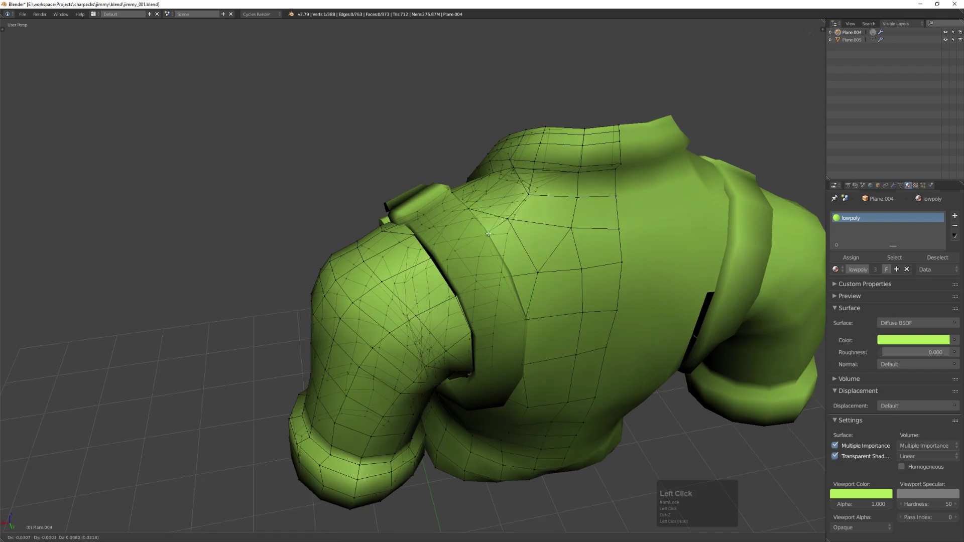
middle_drag(489, 234, 506, 280)
drag(504, 286, 498, 290)
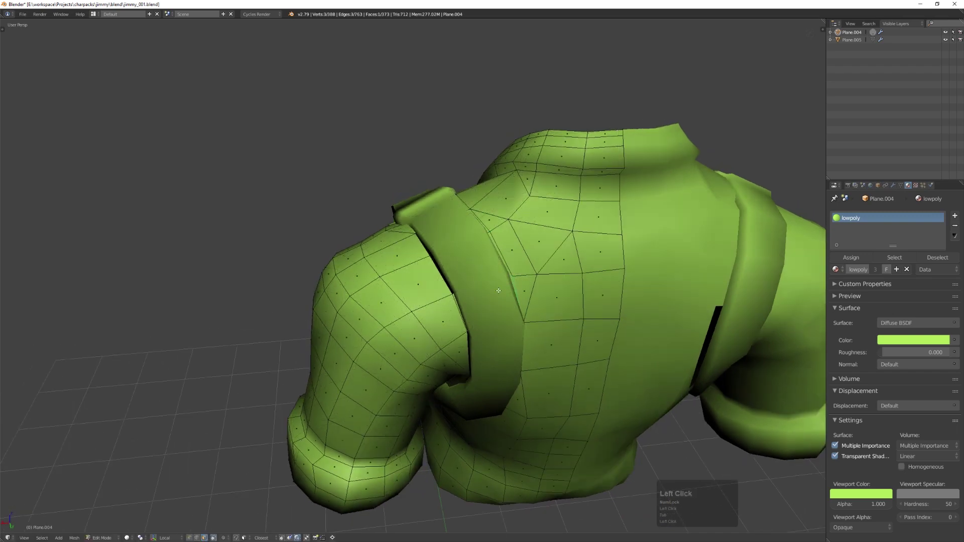
key(x)
- Delete the shirt faces covered by the strap beneath the arm
middle_drag(479, 232, 364, 374)
click(473, 346)
shift+click(460, 357)
key(x)
click(366, 379)
key(alt+z)
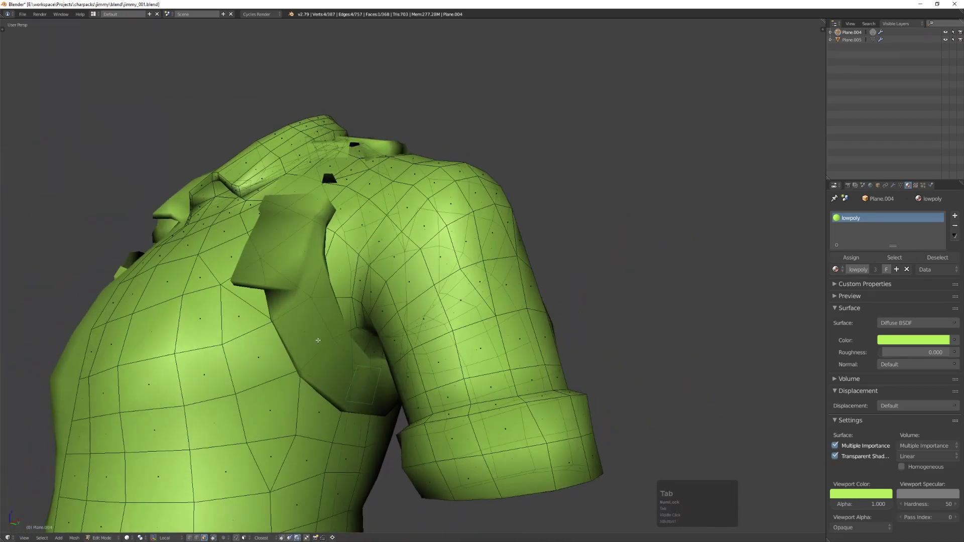
- Slide the shirt edge below the armpit to the strap's lower edge and delete the remaining covered faces
middle_drag(316, 338, 367, 315)
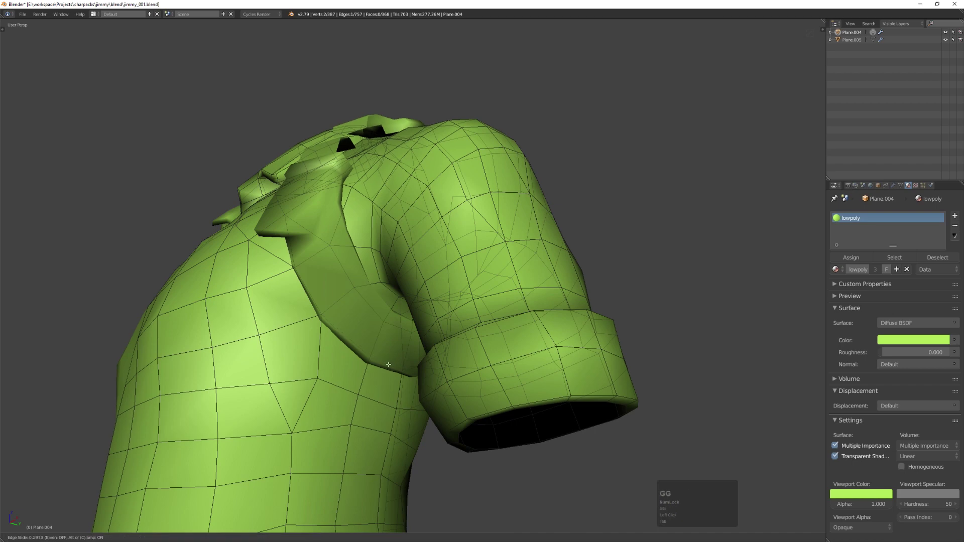
key(x)
click(412, 354)
middle_drag(412, 354, 395, 360)
key(x)
middle_drag(332, 293, 322, 303)
- Move the shirt vertices at the front of the armhole so they follow both edges of the strap
key(Tab)
drag(332, 253, 355, 247)
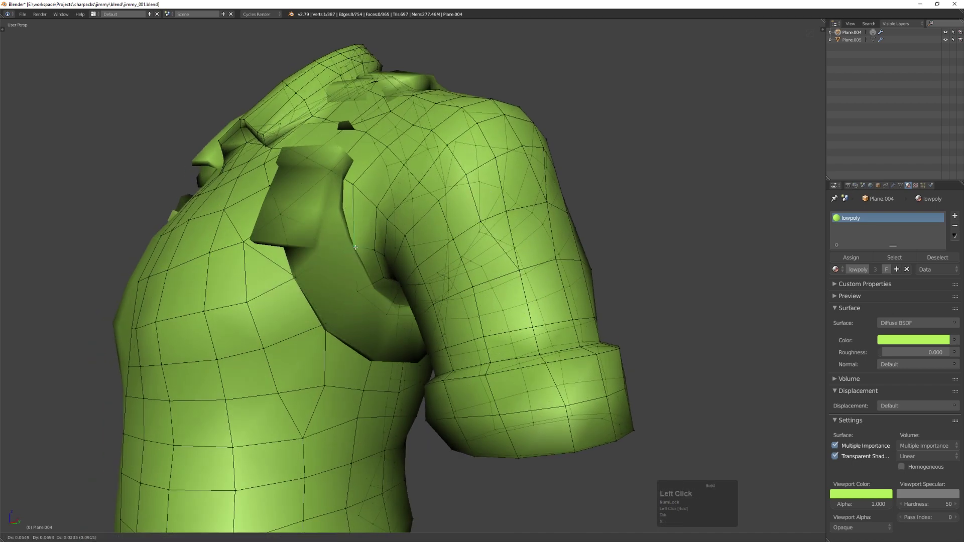
click(378, 285)
middle_drag(378, 285, 304, 325)
drag(304, 325, 307, 321)
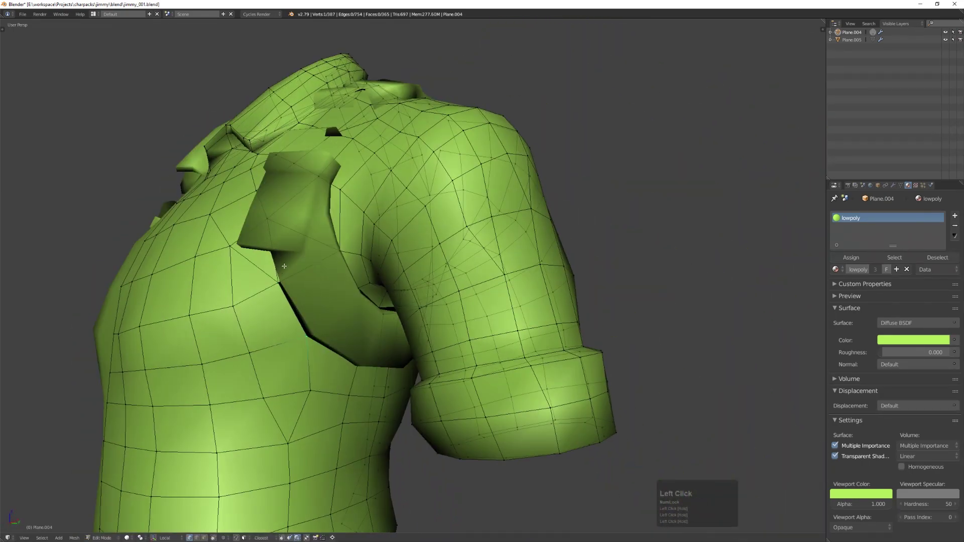
- Leave mesh editing and join the low-poly shirt and the shoulder straps into one object
middle_drag(285, 266, 385, 264)
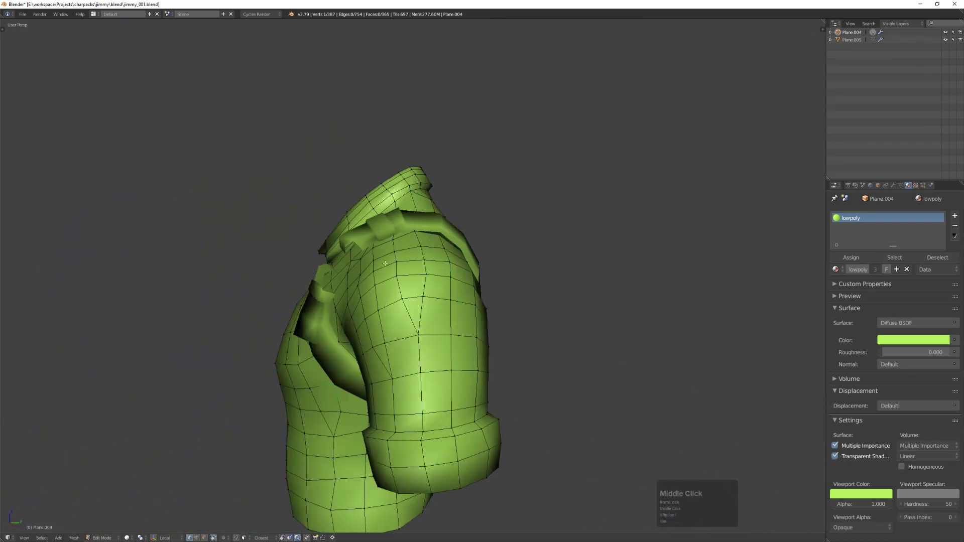
key(Tab)
scroll(385, 264, down, 3)
middle_drag(467, 236, 372, 251)
click(351, 252)
click(351, 251)
shift+click(411, 230)
key(ctrl+j)
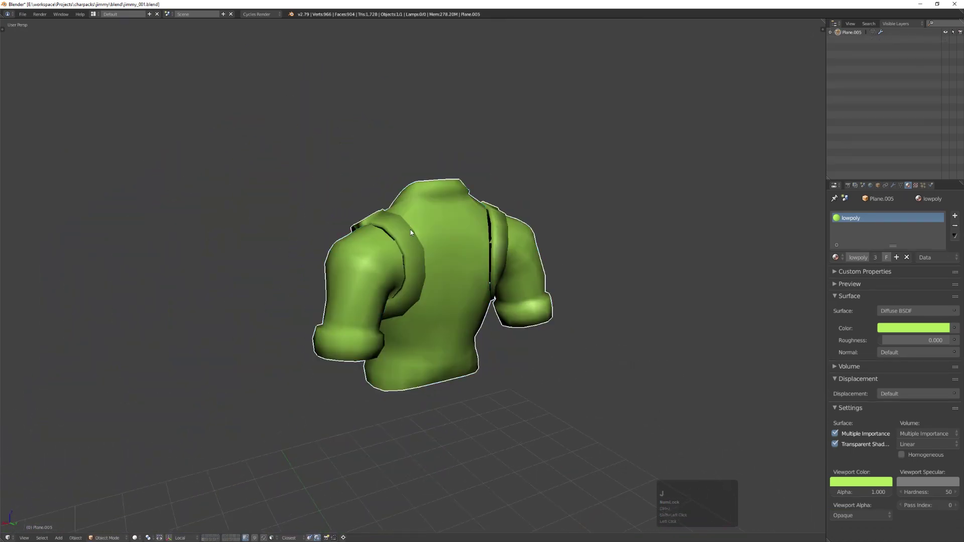
- Start editing the joined mesh and begin merging sleeve vertices with the strap's arm-side edge at the shoulder
scroll(411, 230, up, 2)
key(Tab)
key(Tab)
scroll(354, 248, up, 2)
mouse_move(383, 250)
middle_down()
mouse_move(354, 248)
mouse_move(393, 247)
mouse_move(366, 266)
mouse_move(383, 263)
middle_up()
key(a)
click(324, 214)
middle_drag(326, 216, 301, 201)
click(383, 287)
middle_drag(396, 367, 396, 290)
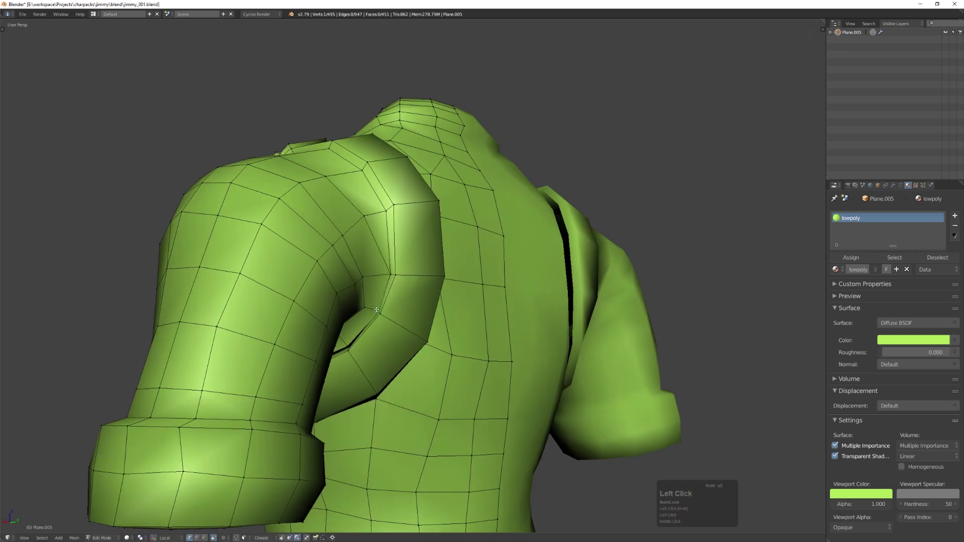
- Merge the sleeve vertices with the strap's arm-side edge from the back of the armpit up to the shoulder
click(350, 345)
middle_drag(350, 345, 307, 356)
click(389, 291)
click(387, 207)
middle_drag(392, 151, 417, 301)
click(387, 145)
click(371, 90)
- Merge the torso vertices with the strap's inner edge across the back and under the arm towards the chest
shift+middle_drag(417, 301, 421, 236)
click(413, 142)
middle_drag(409, 201, 445, 195)
click(431, 202)
middle_drag(347, 341, 268, 291)
click(373, 298)
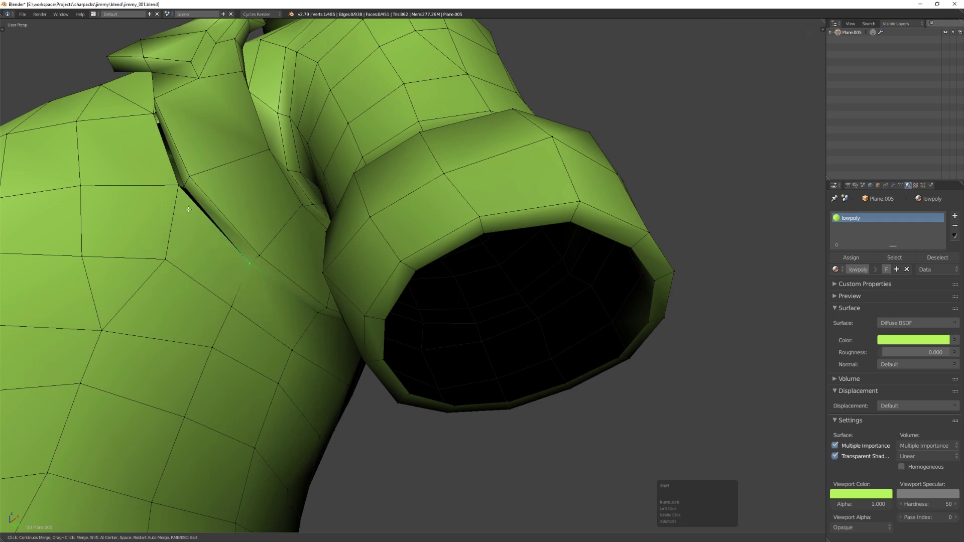
middle_drag(188, 209, 260, 284)
middle_drag(252, 248, 290, 246)
- Check the welded seams and merge the leftover strap and sleeve vertices to close the gap at the armpit
scroll(247, 188, down, 3)
key(Tab)
scroll(266, 190, down, 2)
key(Tab)
scroll(303, 179, down, 2)
scroll(315, 214, up, 5)
key(Tab)
drag(286, 225, 290, 222)
key(a)
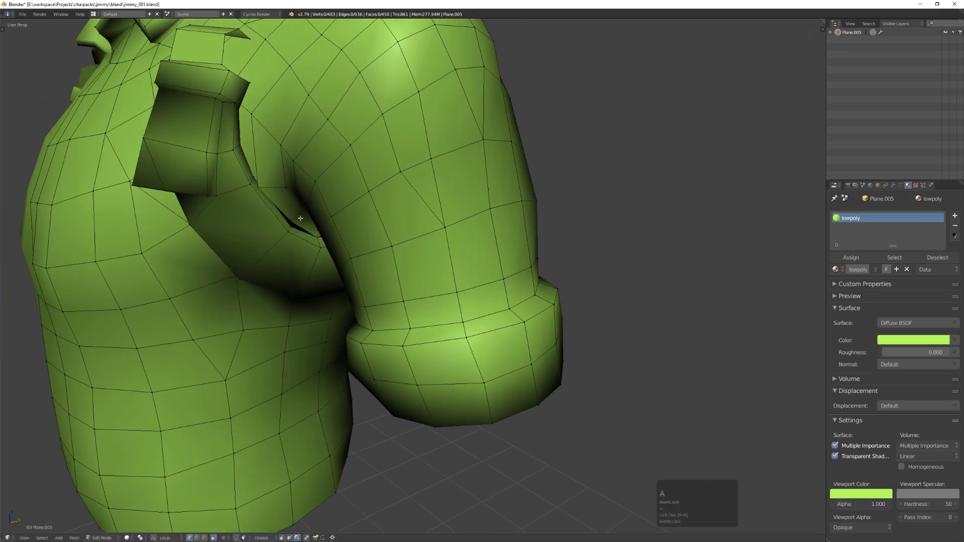
click(291, 224)
middle_drag(292, 223, 329, 257)
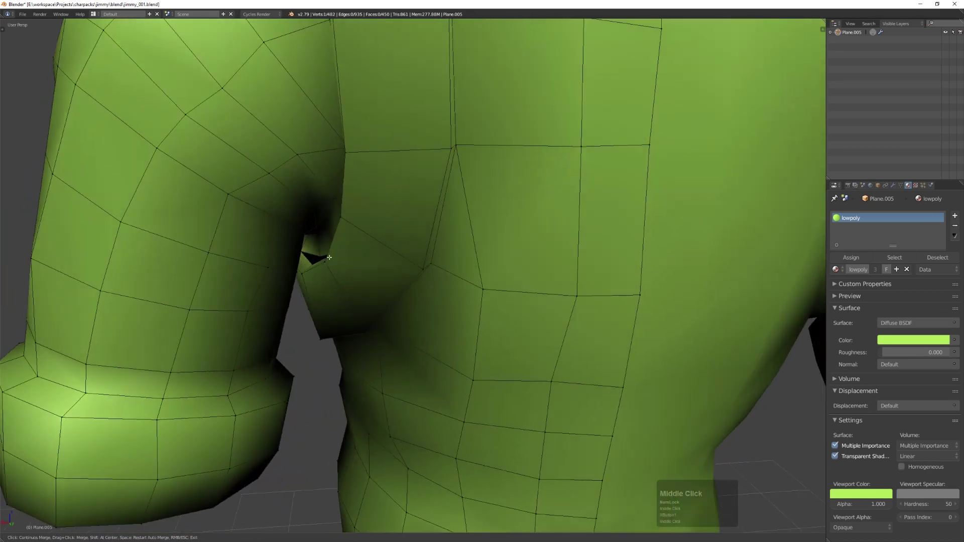
scroll(322, 256, down, 8)
key(Tab)
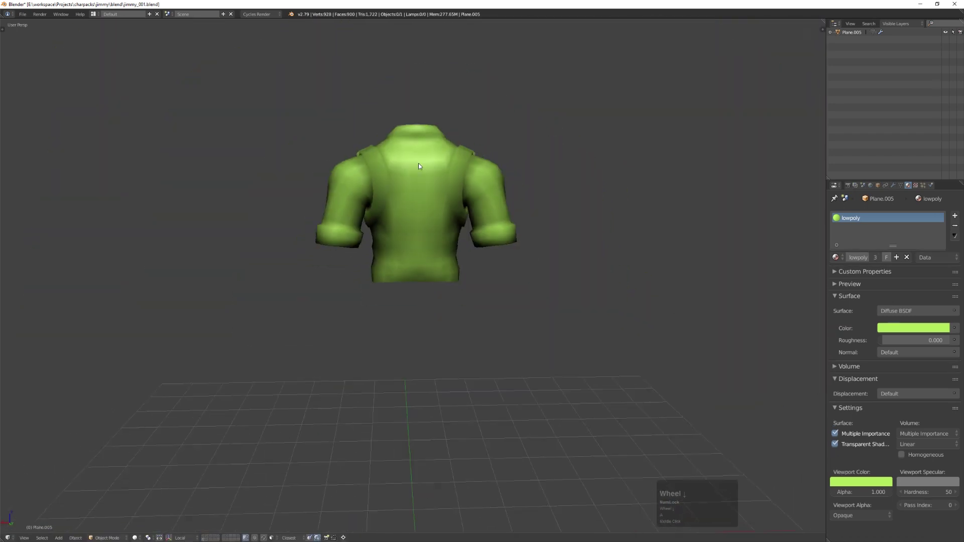
- Select the edge path where the strap meets the sleeve and mark it as sharp
scroll(385, 181, up, 1)
key(Tab)
scroll(382, 181, up, 3)
middle_drag(384, 180, 502, 243)
ctrl+click(391, 185)
ctrl+click(317, 259)
middle_drag(321, 259, 211, 256)
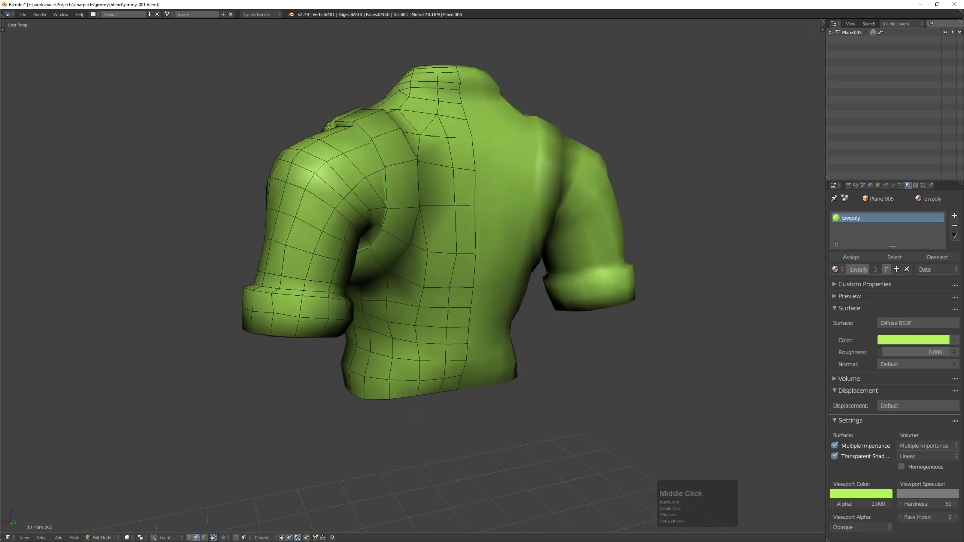
key(shift+q)
click(438, 164)
middle_drag(438, 163, 421, 254)
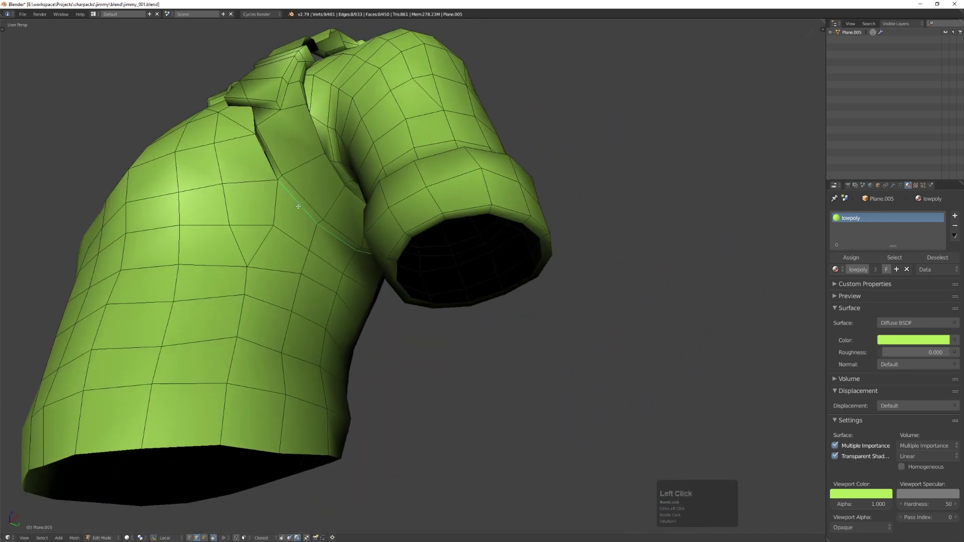
- Merge the strap's vertices with the shirt around the buckle loops at the front of the shoulder
key(a)
click(348, 186)
middle_drag(347, 187, 399, 217)
middle_drag(465, 203, 422, 216)
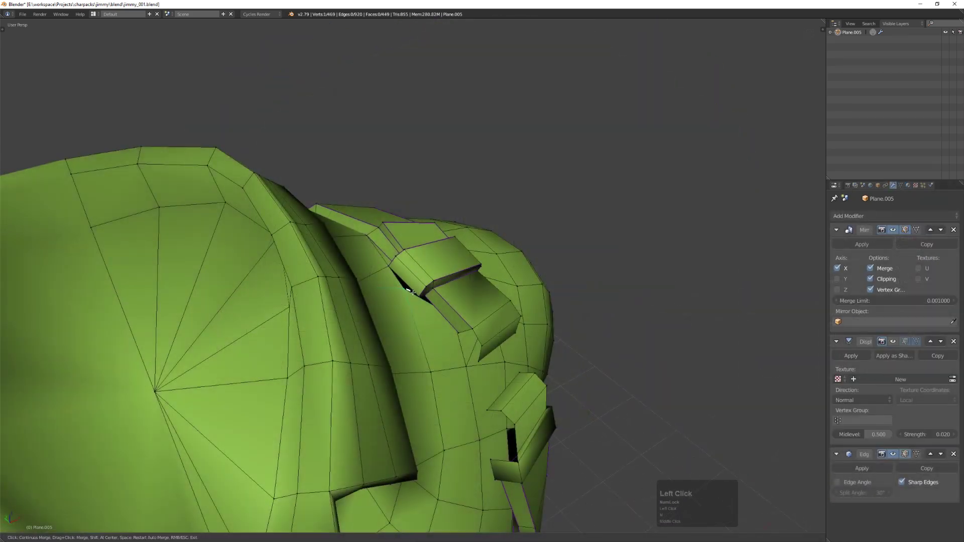
click(409, 292)
middle_drag(410, 291, 377, 304)
- Delete the leftover hidden geometry around the strap's front loops and check the whole mesh
shift+click(545, 423)
shift+click(513, 322)
key(Delete)
key(Tab)
middle_drag(426, 264, 505, 243)
key(Tab)
scroll(492, 272, down, 5)
scroll(580, 241, up, 2)
key(a)
- Show the layer with the high-poly straps and duplicate the metal buckle frame in place
click(207, 537)
click(539, 237)
key(Tab)
scroll(511, 260, up, 5)
key(Tab)
middle_drag(600, 272, 556, 257)
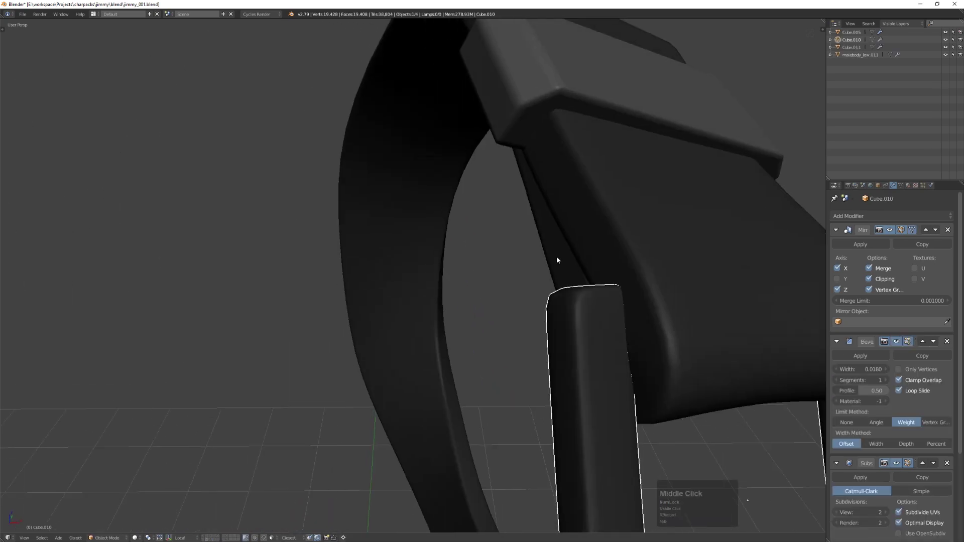
scroll(558, 261, down, 4)
key(shift+d)
right_click(581, 286)
scroll(701, 299, down, 4)
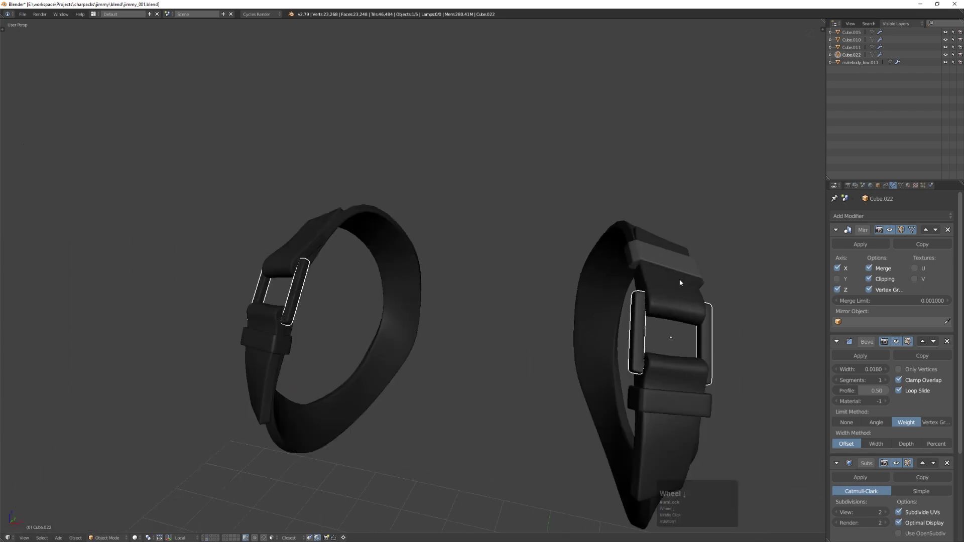
- Bring the duplicated buckle onto the low-poly shirt's layer and link the shirt's material to it
middle_drag(700, 299, 504, 268)
click(202, 540)
scroll(562, 265, down, 1)
scroll(561, 265, up, 4)
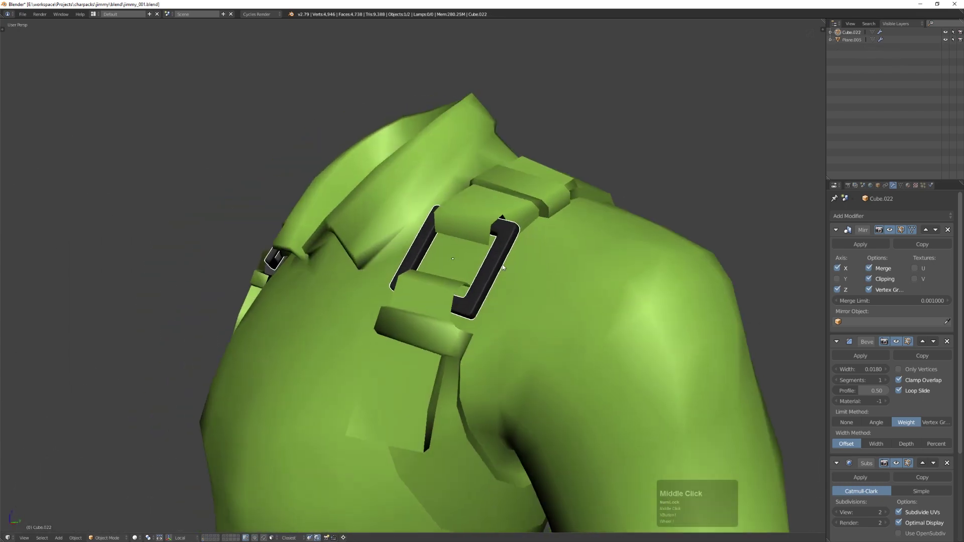
shift+click(589, 236)
key(ctrl+l)
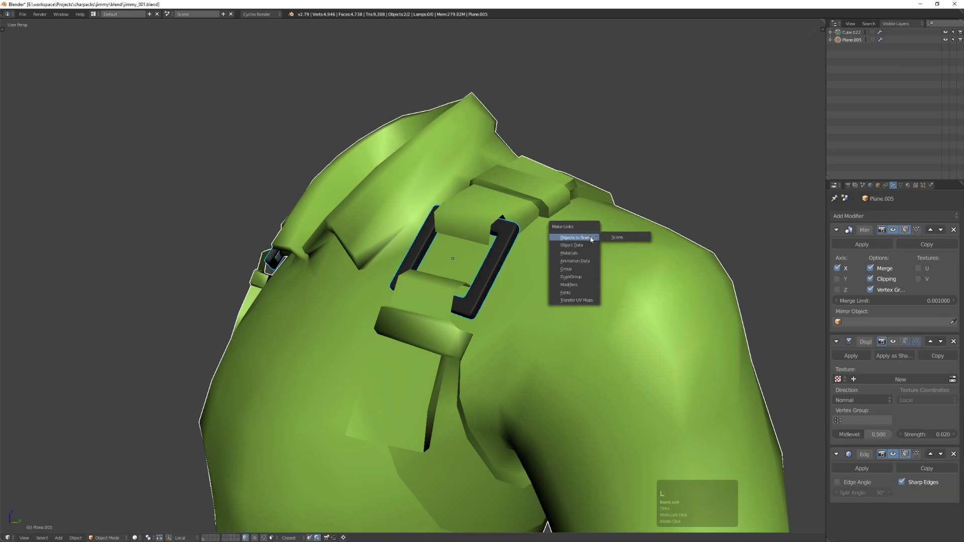
click(587, 254)
- Apply the buckle's first Mirror modifier, which mirrors along X and Z
key(a)
click(503, 257)
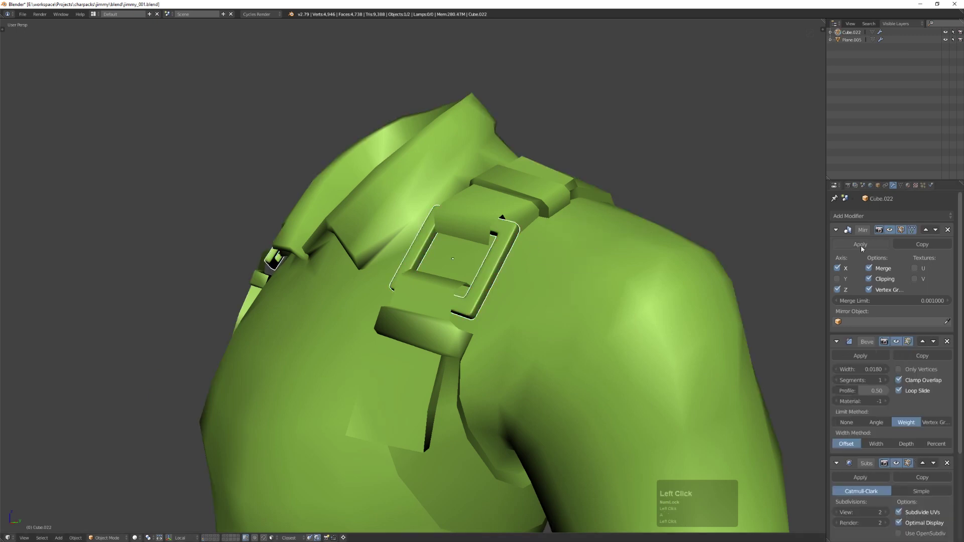
click(890, 230)
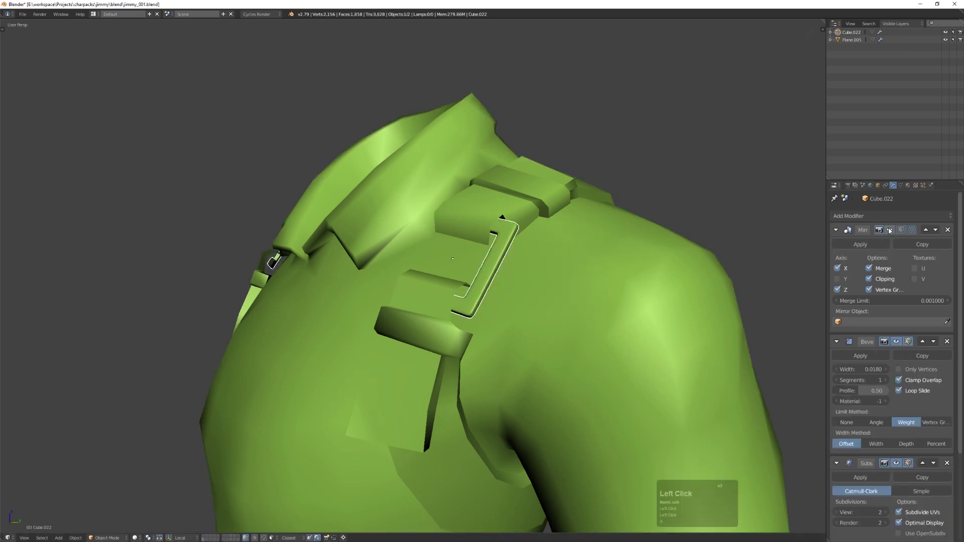
click(869, 247)
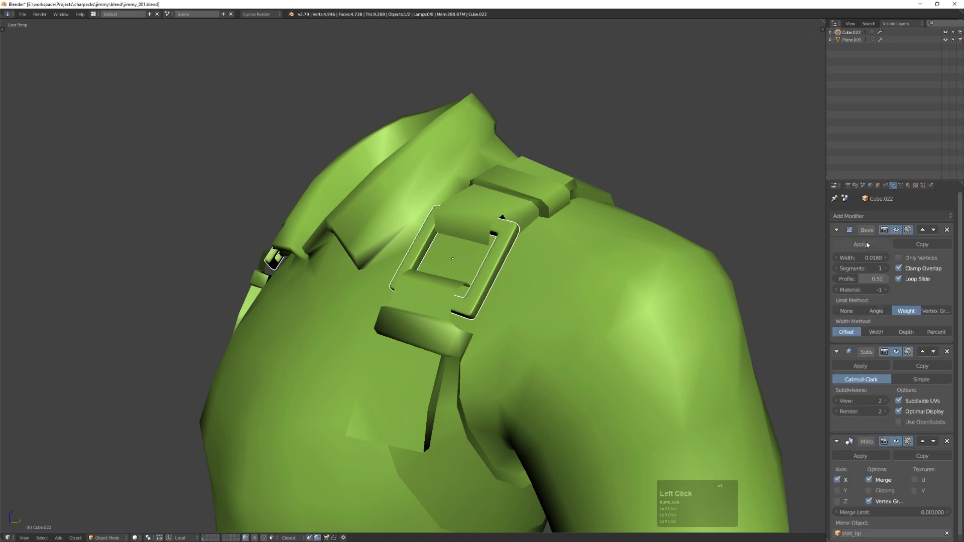
- Remove the Subdivision Surface and Bevel modifiers from the buckle copy, keeping its mirror across the shirt
middle_drag(464, 260, 478, 265)
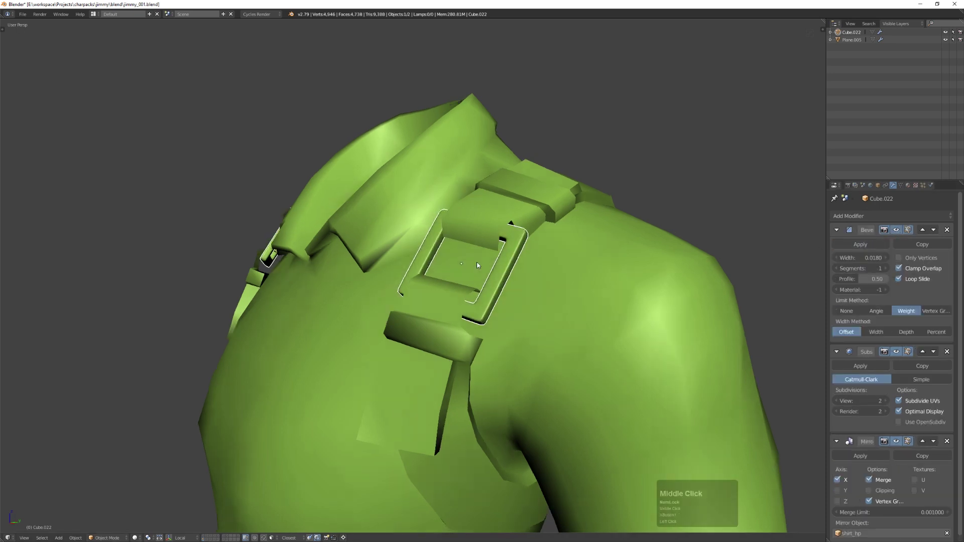
key(Tab)
scroll(545, 264, up, 2)
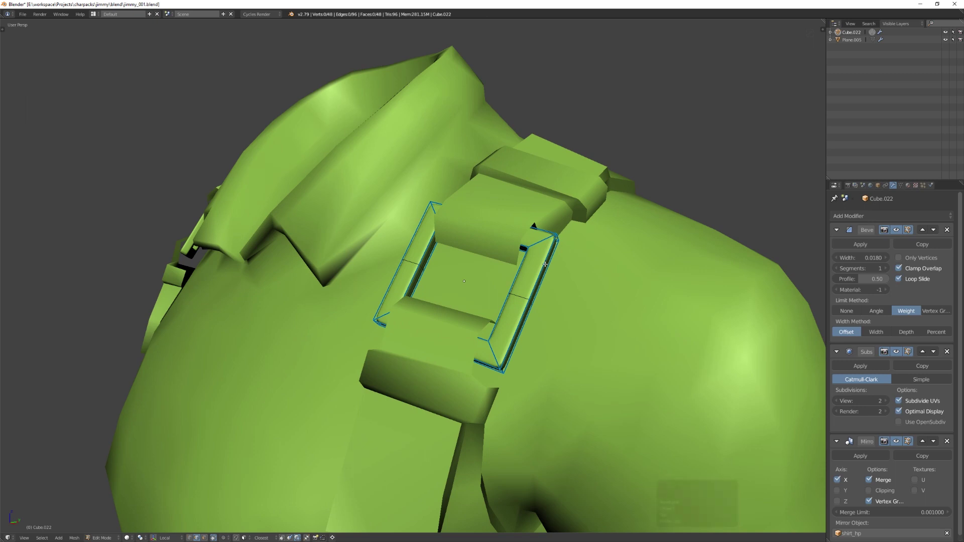
key(Tab)
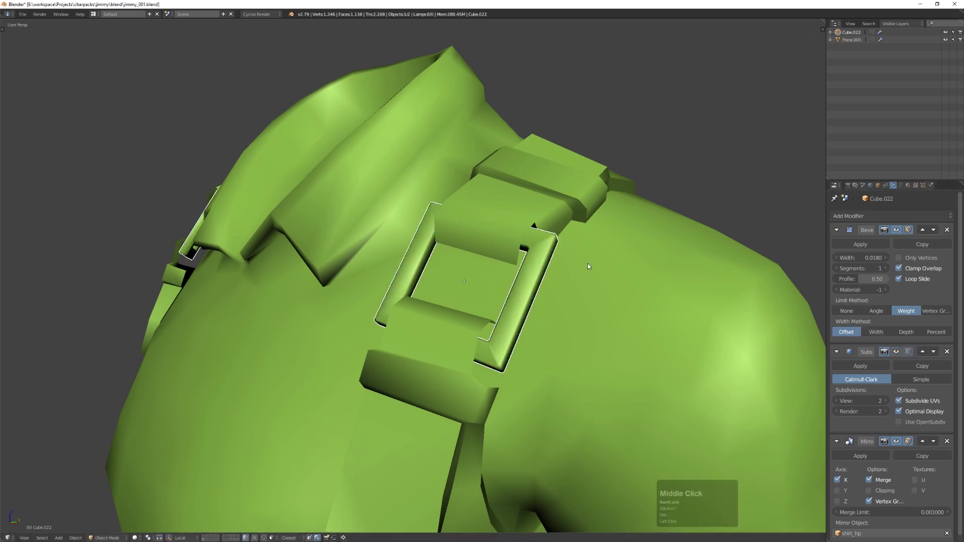
middle_drag(588, 263, 617, 263)
click(896, 230)
middle_drag(557, 301, 578, 289)
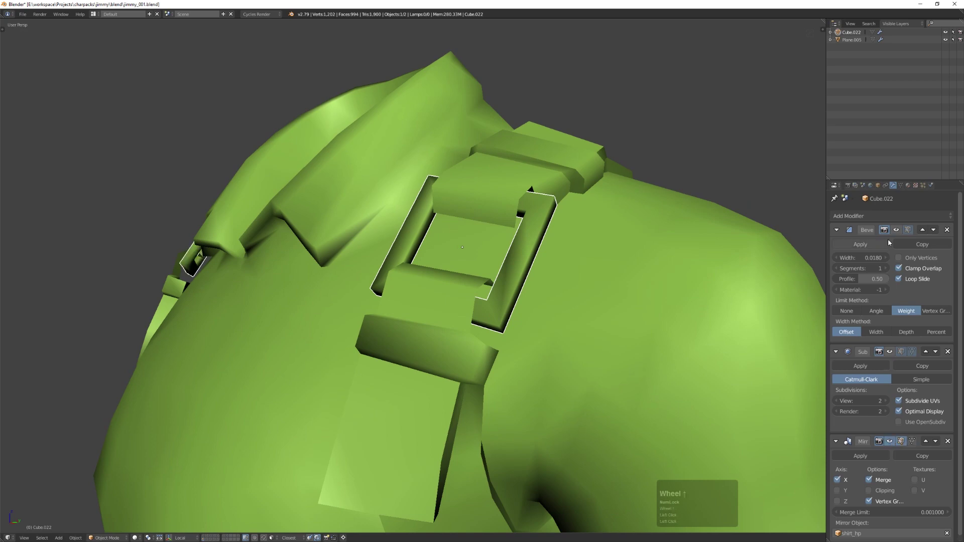
scroll(886, 425, down, 2)
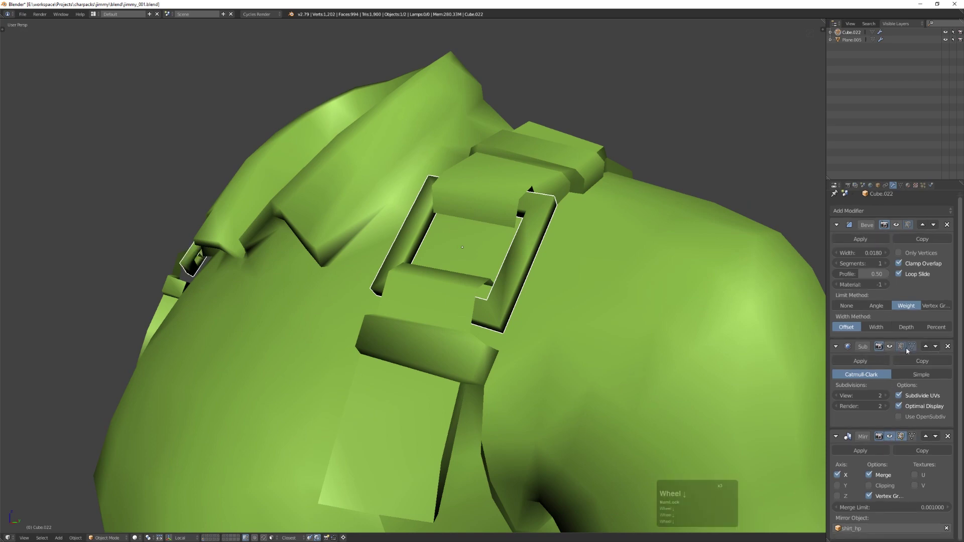
click(947, 347)
click(947, 224)
- Dissolve the unneeded middle edge loops on the buckle's side bars and return to the shirt object
key(Tab)
mouse_move(591, 208)
middle_down()
mouse_move(581, 215)
mouse_move(592, 200)
middle_up()
alt+click(448, 93)
middle_drag(448, 92, 595, 166)
key(q)
ctrl+click(661, 181)
key(Tab)
key(Tab)
click(595, 165)
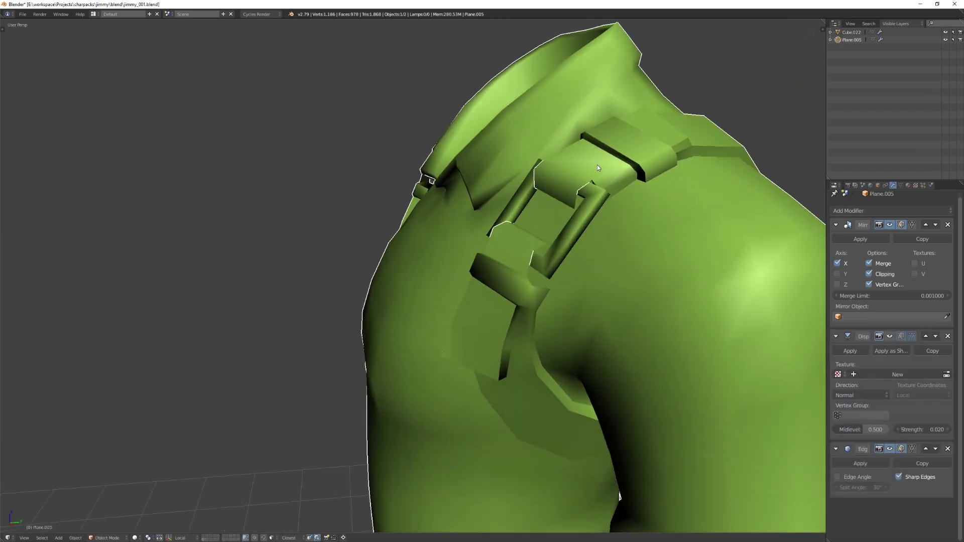
- Open the low-poly buckle's mesh and fill the open faces at its corner beside the upper strap
middle_drag(632, 211, 569, 282)
click(208, 536)
click(211, 536)
click(589, 253)
key(Tab)
click(578, 291)
shift+click(580, 293)
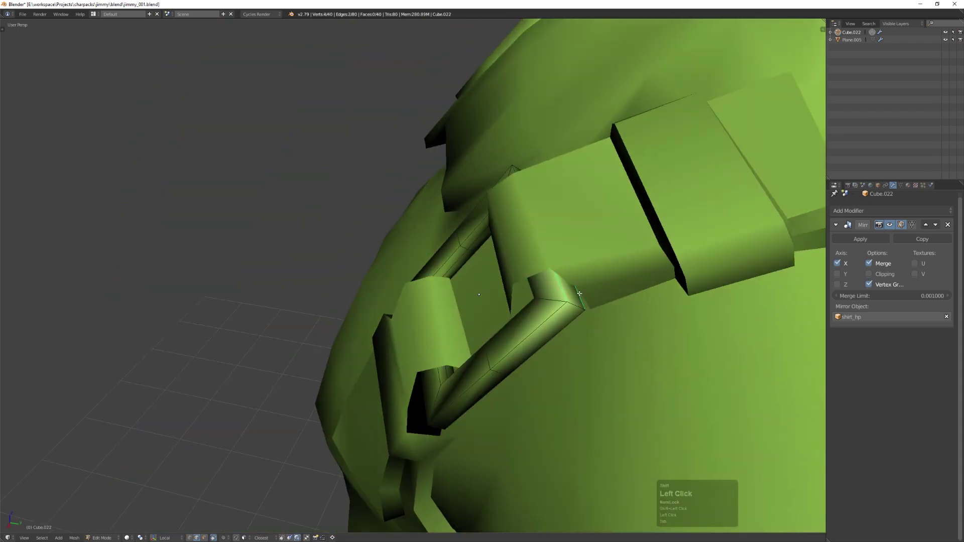
key(Tab)
key(Tab)
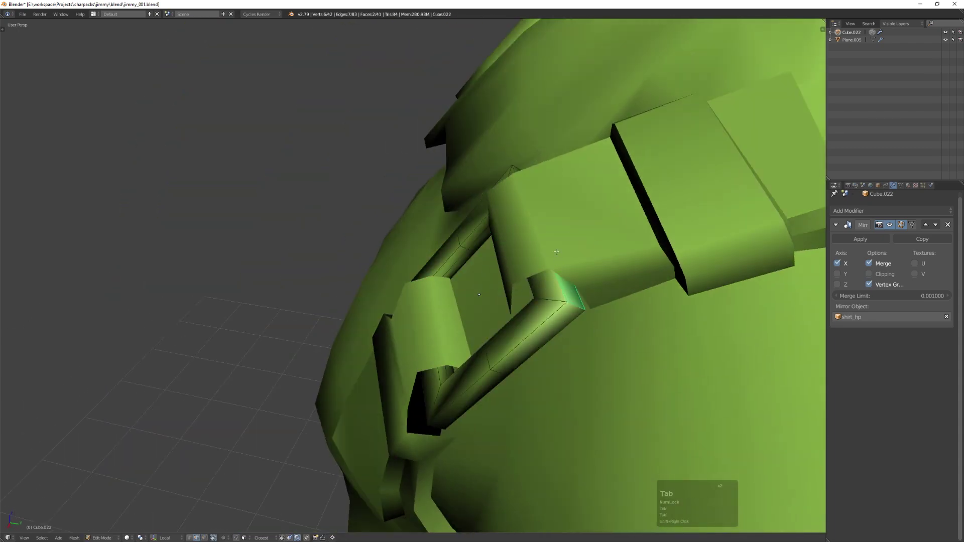
- Remove the surplus edges at the buckle's corners and close the remaining open face between the corner edges
middle_drag(549, 235, 551, 272)
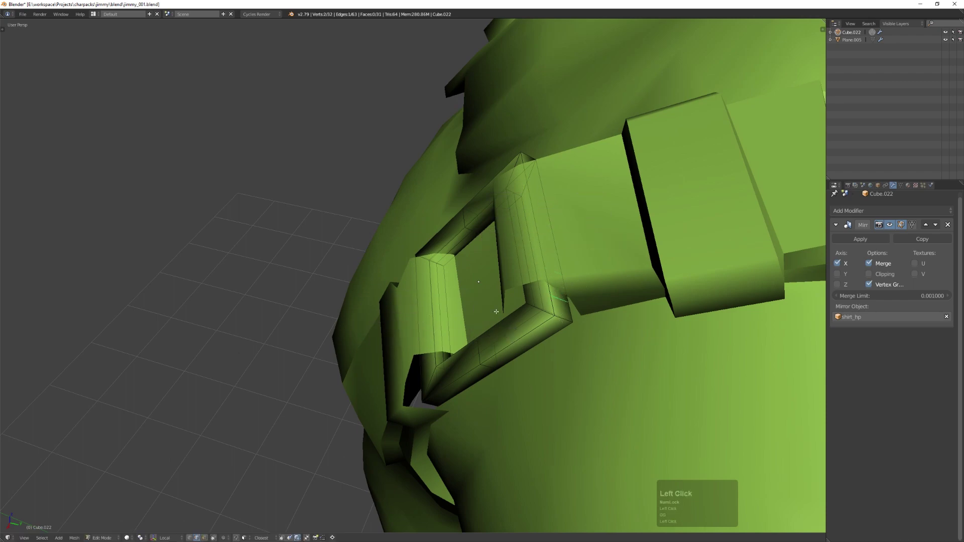
middle_drag(496, 311, 573, 313)
shift+click(537, 324)
shift+click(564, 309)
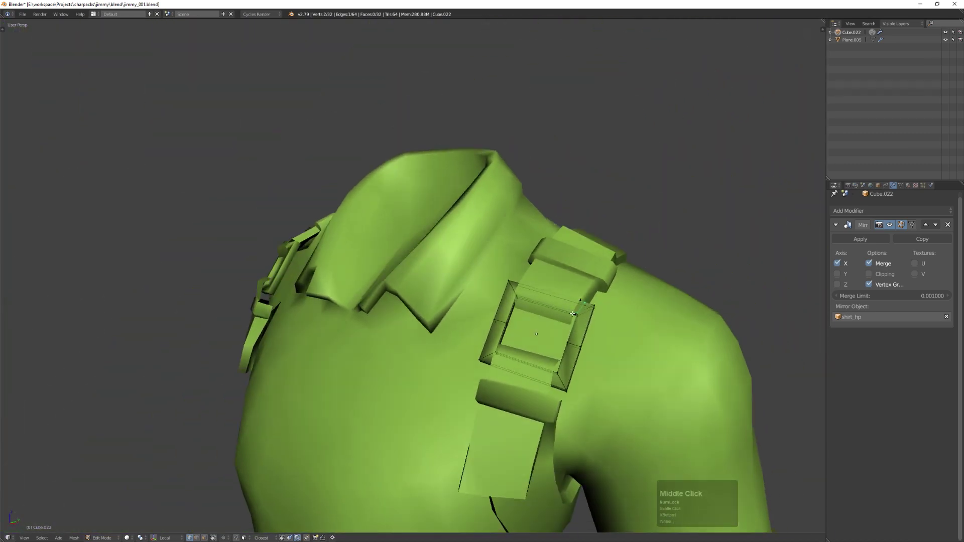
- Compare the low-poly strap and buckle area with the high-poly shirt and straps
key(Tab)
click(211, 538)
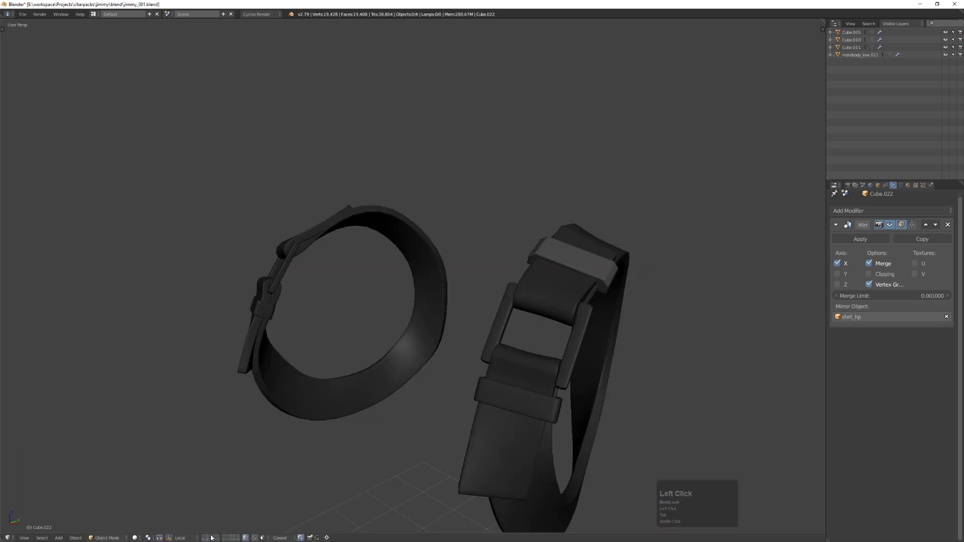
shift+click(202, 538)
mouse_move(522, 314)
middle_down()
mouse_move(540, 323)
mouse_move(529, 317)
middle_up()
middle_drag(570, 363, 660, 384)
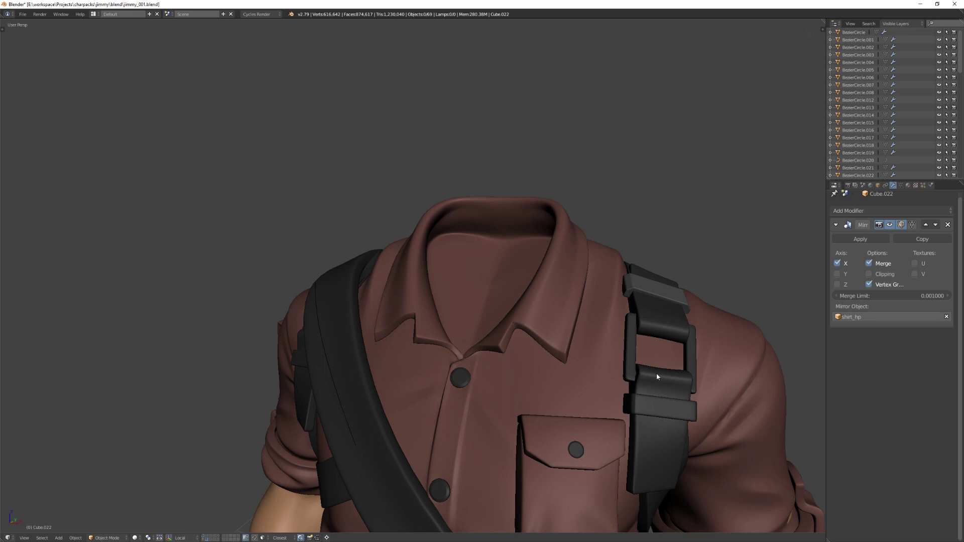
click(208, 537)
middle_drag(723, 314, 652, 322)
scroll(652, 321, up, 3)
key(Tab)
scroll(628, 367, down, 2)
middle_drag(628, 371, 602, 343)
key(Tab)
right_click(602, 390)
scroll(602, 390, up, 2)
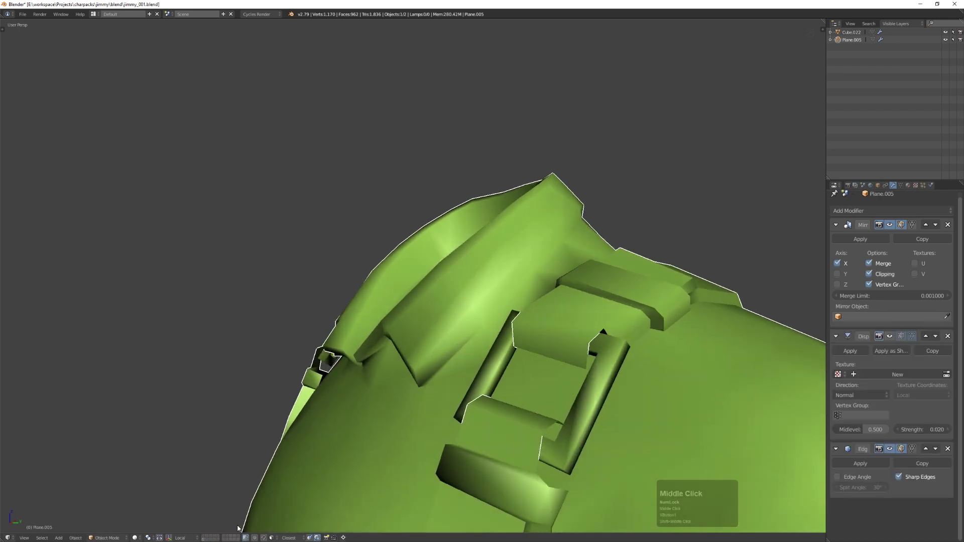
- Hide the low-poly and high-poly buckles and show the high-poly straps together with the low-poly shirt
click(583, 422)
key(h)
click(207, 540)
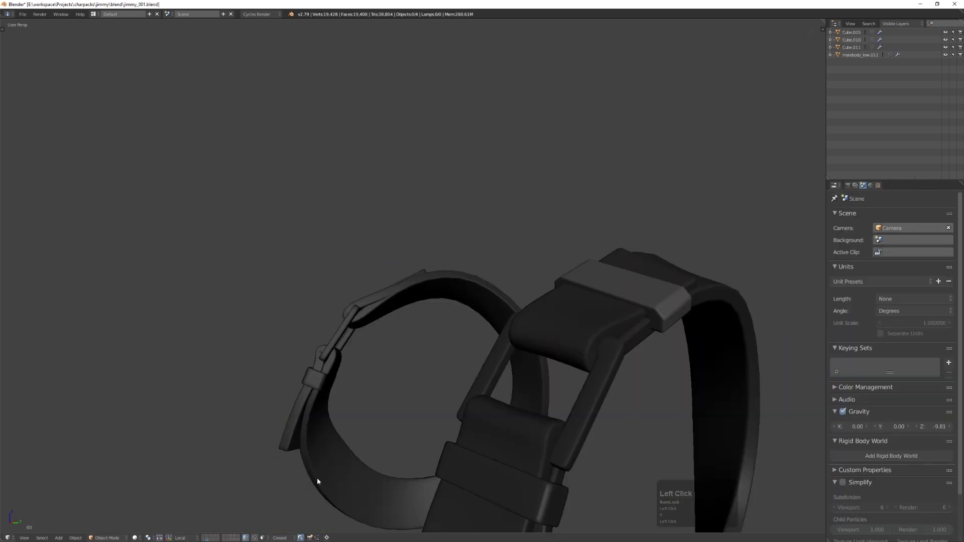
click(590, 374)
mouse_move(620, 383)
middle_down()
mouse_move(591, 375)
mouse_move(604, 379)
middle_up()
key(h)
click(626, 316)
middle_drag(626, 316, 641, 319)
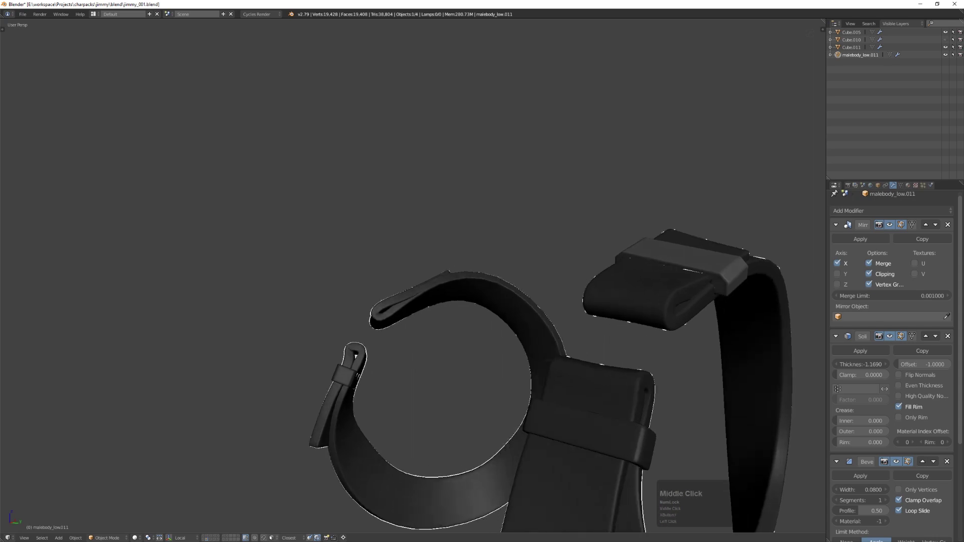
shift+click(204, 538)
- Isolate the low-poly shirt and close the open sides of the folded strap end above the buckle gap
right_click(685, 290)
key(Tab)
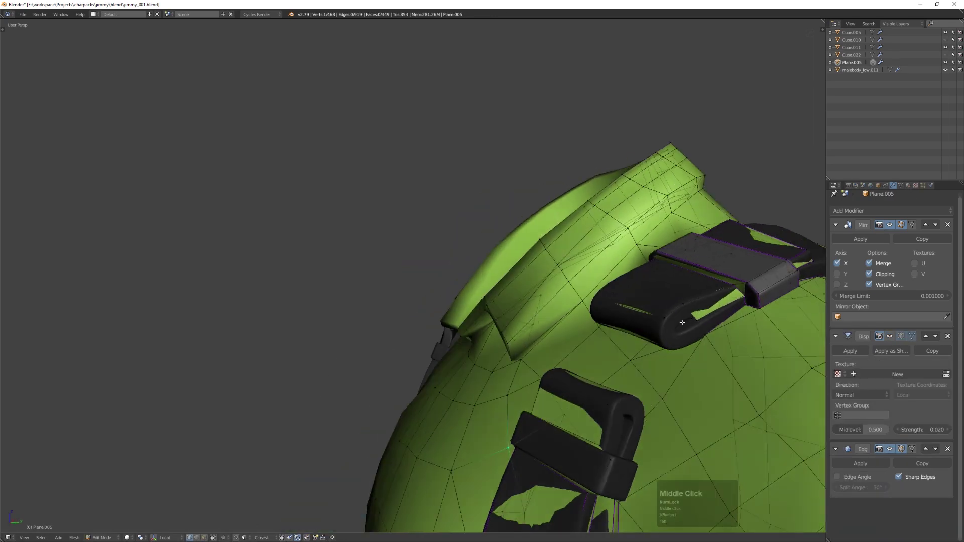
middle_drag(682, 318, 653, 331)
key(Tab)
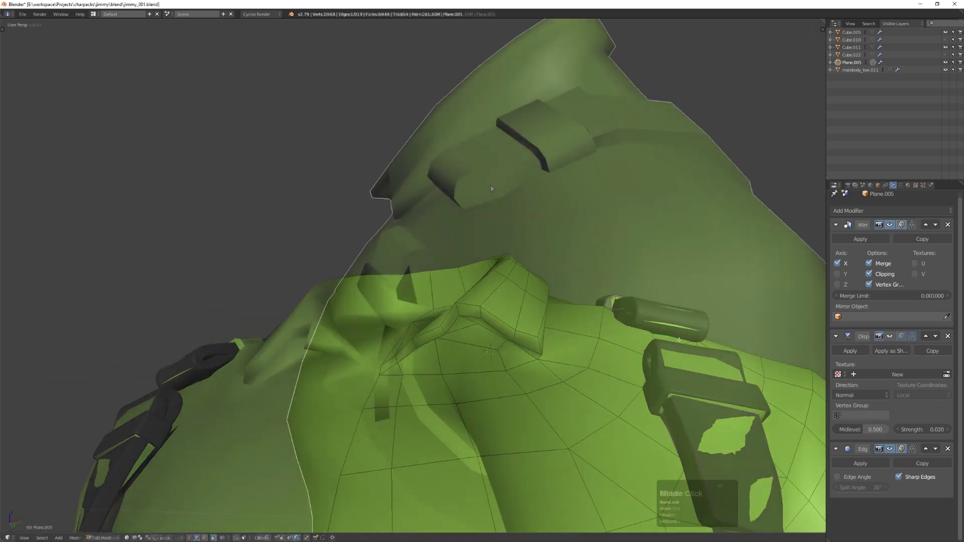
middle_drag(490, 185, 544, 264)
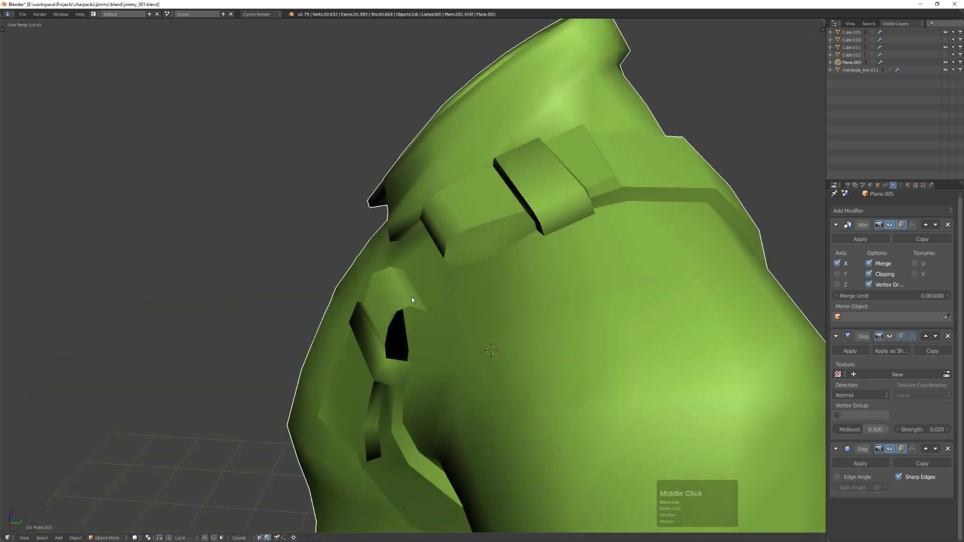
key(Tab)
key(Tab)
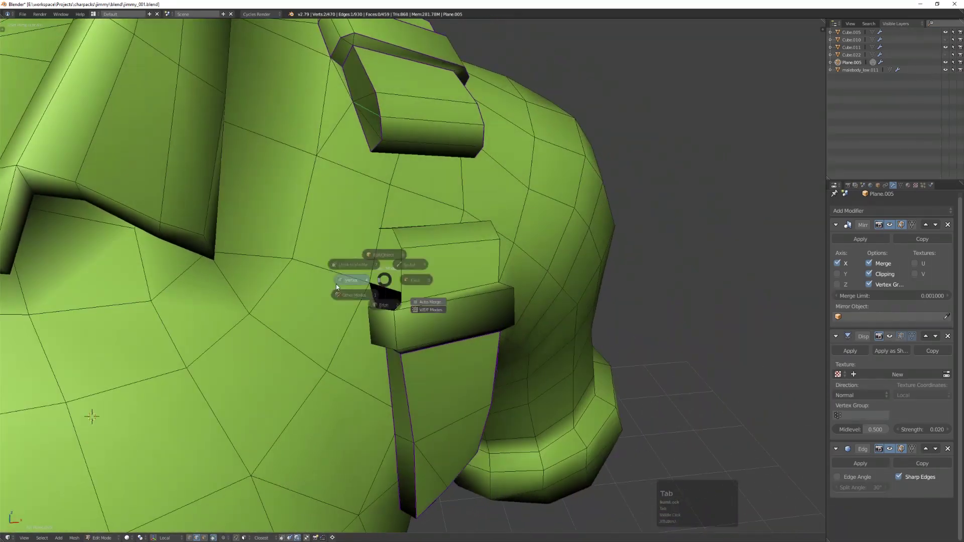
- Fill the gap between the shirt and the back of the hanging strap just below the lower keeper loop
middle_drag(336, 284, 479, 343)
right_click(433, 355)
click(421, 354)
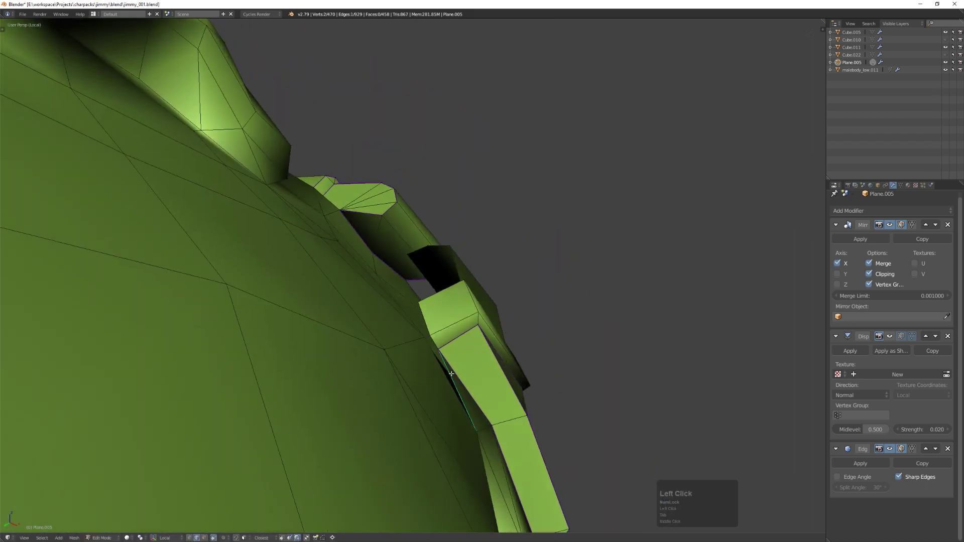
key(f)
- Delete the two shirt faces next to the lower folded strap end
middle_drag(452, 374, 497, 218)
click(422, 345)
click(454, 267)
key(Tab)
click(455, 228)
click(449, 230)
shift+click(426, 235)
key(x)
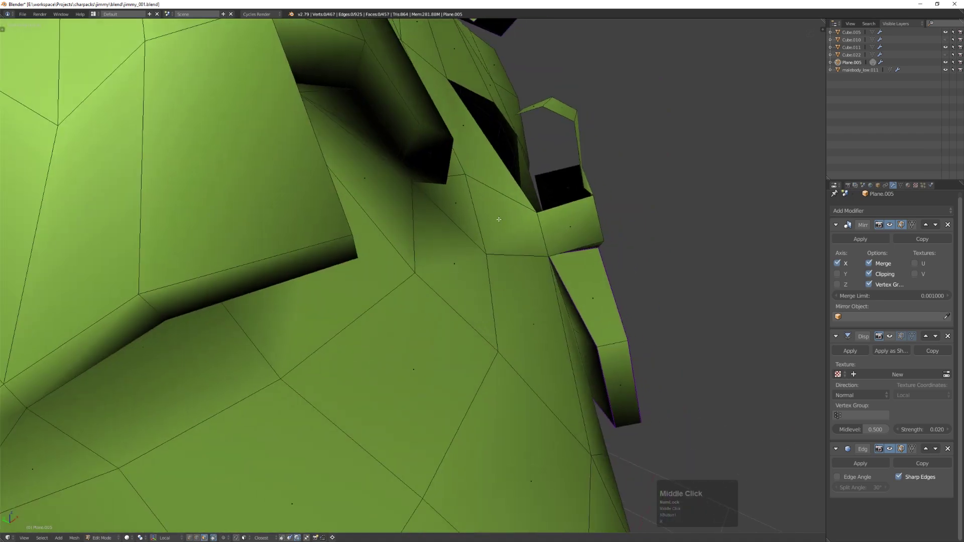
- Bring back the high-poly straps for reference and nudge the vertex at the lower keeper loop's corner
click(582, 216)
middle_drag(585, 213, 537, 274)
key(KP_Divide)
middle_drag(472, 378, 532, 393)
scroll(522, 389, up, 3)
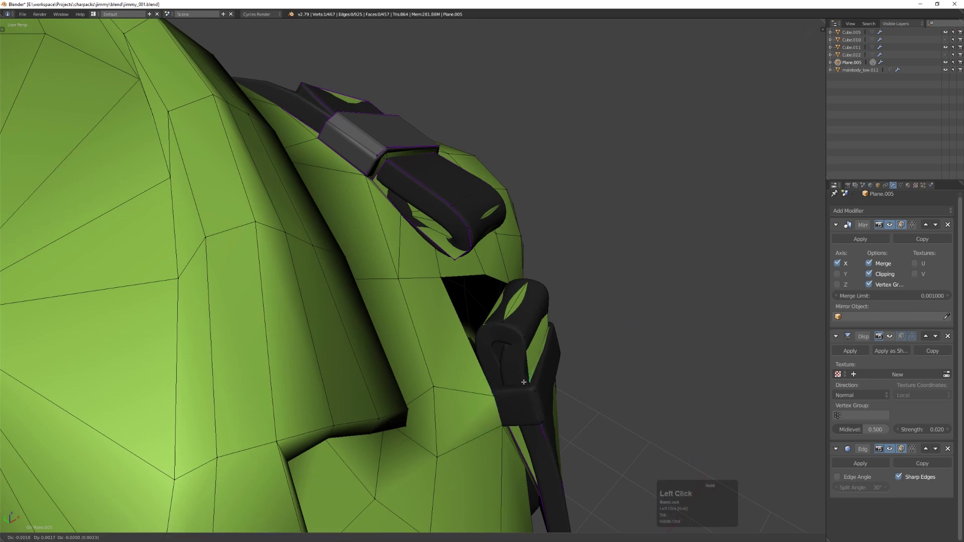
drag(534, 389, 533, 390)
middle_drag(533, 390, 514, 397)
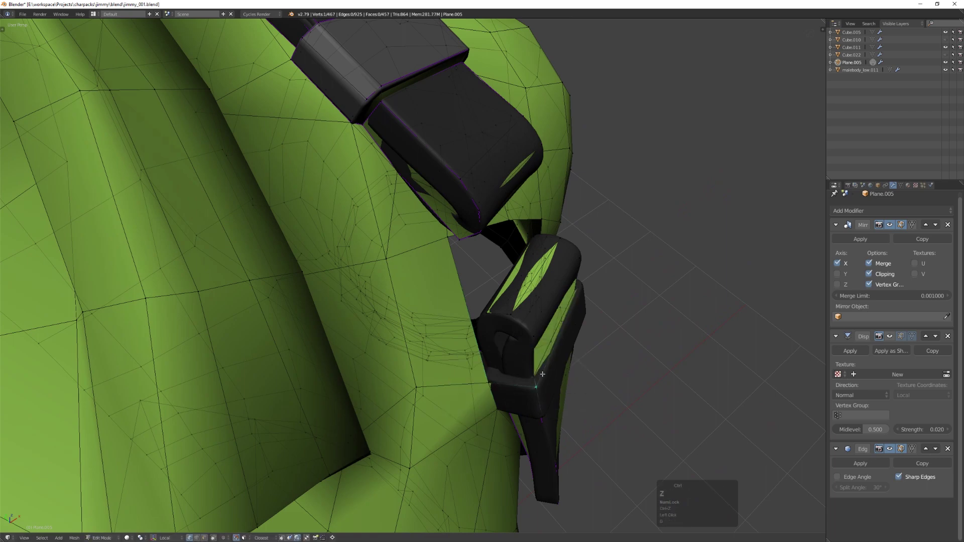
middle_drag(554, 377, 520, 375)
- Extrude and fill faces around the lower folded strap end to close the hole between it and the shirt
key(Tab)
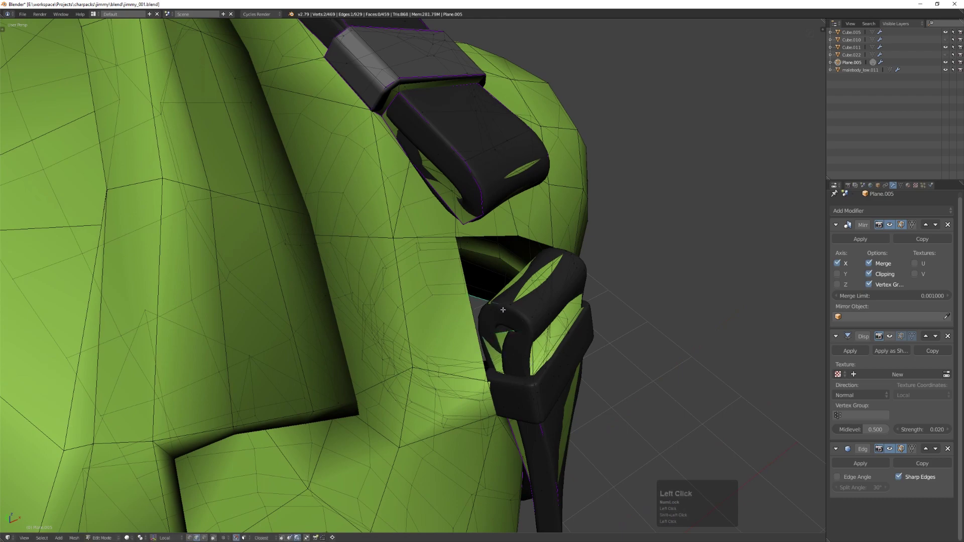
middle_drag(534, 361, 568, 427)
scroll(619, 441, down, 1)
right_click(560, 426)
middle_drag(560, 426, 538, 425)
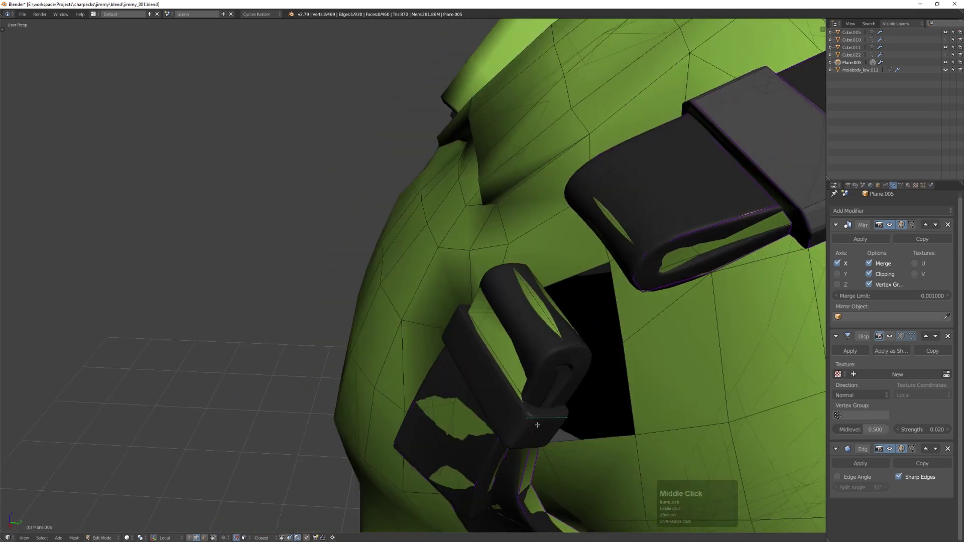
middle_drag(524, 401, 583, 404)
key(f)
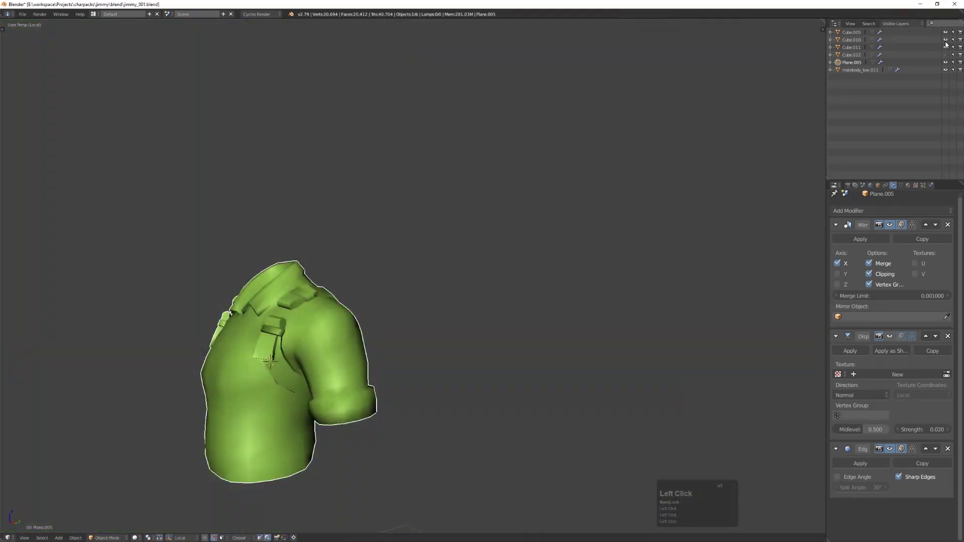
- Leave the shirt's isolated view and show only the layer with the low-poly shirt and buckle
middle_drag(271, 281, 419, 246)
scroll(344, 284, up, 3)
middle_drag(419, 246, 406, 301)
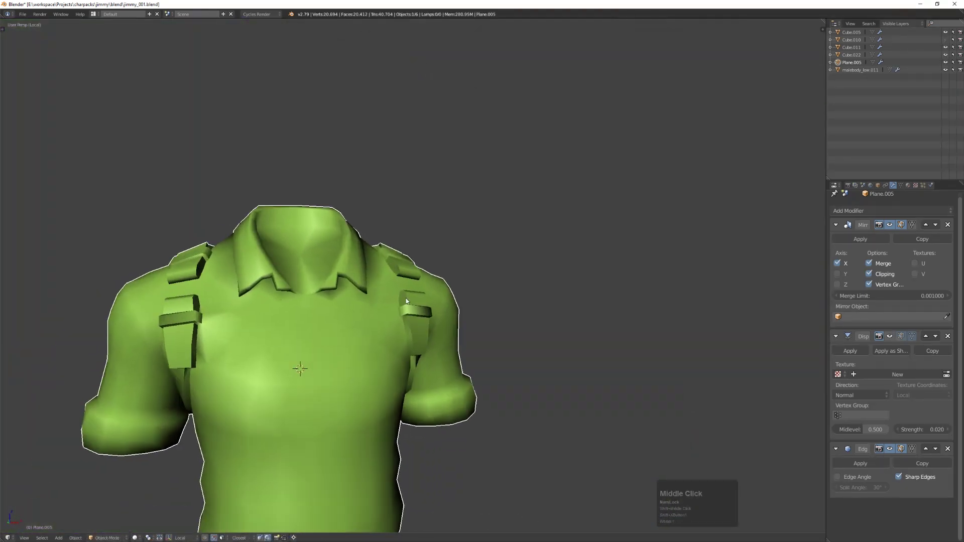
key(KP_Divide)
scroll(640, 286, up, 2)
shift+middle_drag(522, 327, 576, 341)
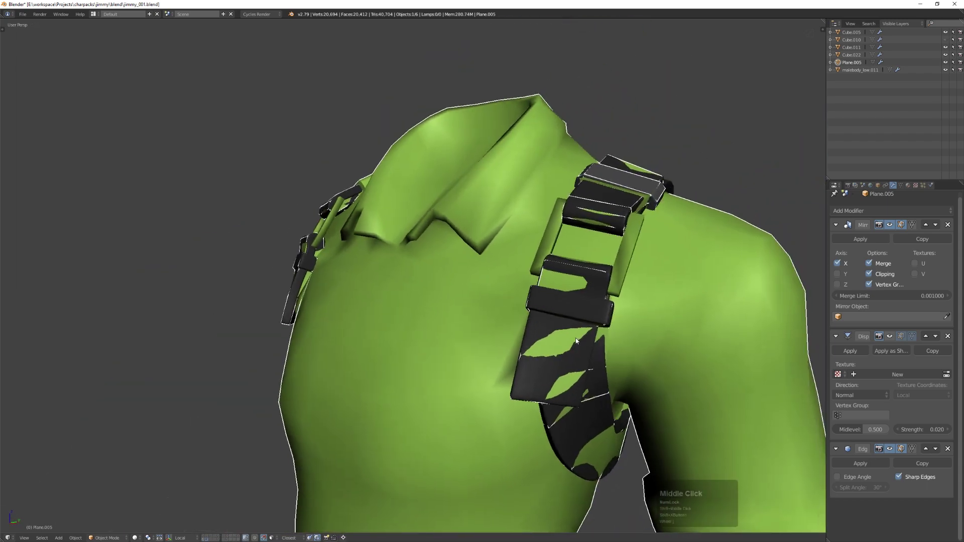
click(234, 536)
- Isolate the buckle and dissolve its leftover middle edge loops, keeping only the corner loops
middle_drag(598, 287, 461, 346)
click(655, 266)
shift+right_drag(461, 346, 491, 328)
click(491, 325)
key(Tab)
scroll(556, 287, up, 2)
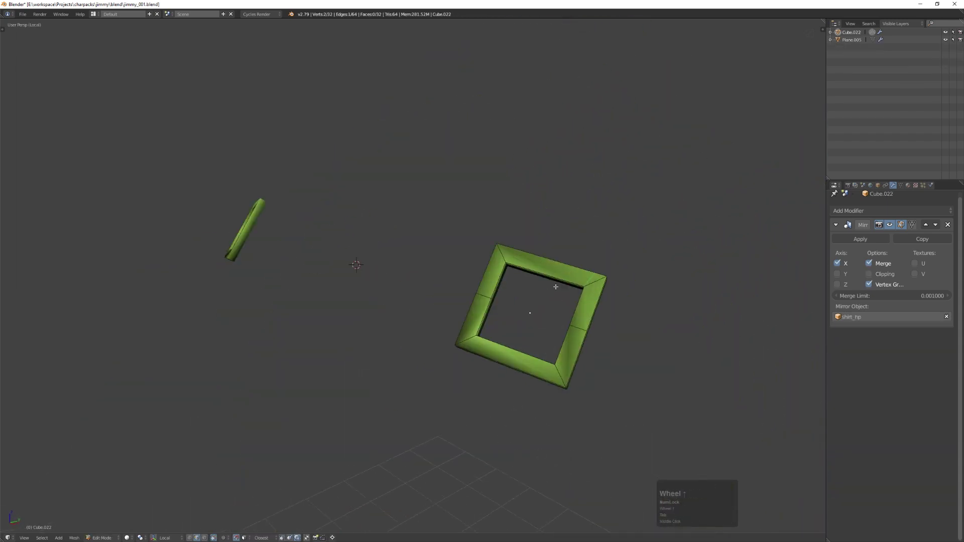
mouse_move(617, 272)
middle_down()
mouse_move(555, 276)
mouse_move(576, 292)
mouse_move(593, 266)
mouse_move(676, 323)
mouse_move(618, 280)
middle_up()
click(609, 245)
scroll(621, 278, up, 2)
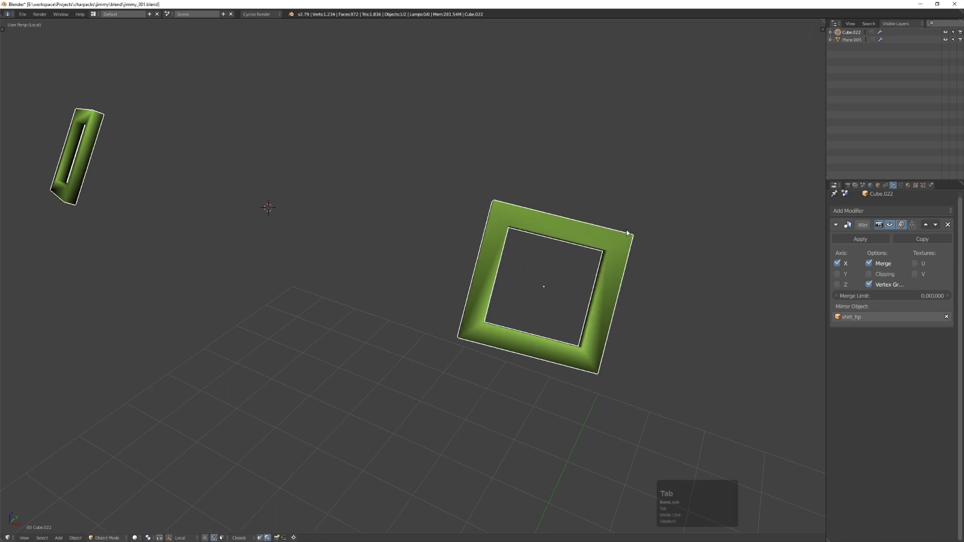
key(KP_Divide)
- Mark the outer edge loops of the low-poly buckle as sharp
key(Tab)
scroll(518, 274, up, 3)
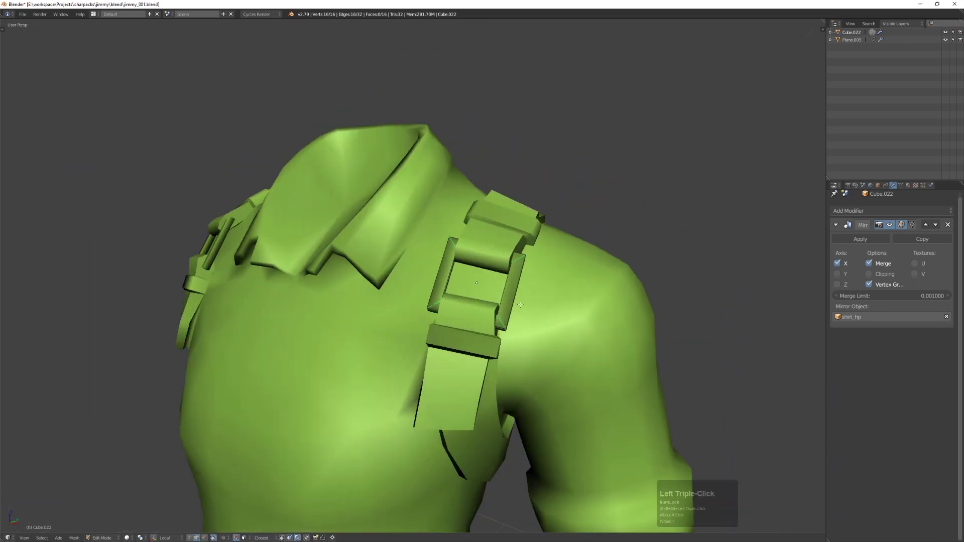
middle_drag(520, 304, 510, 282)
middle_drag(410, 292, 482, 308)
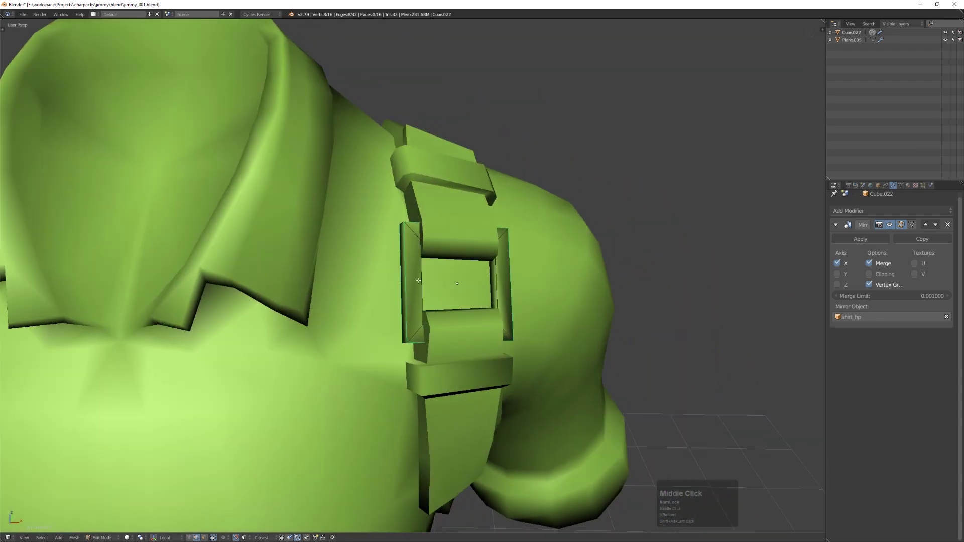
key(XButton1)
click(474, 270)
middle_drag(446, 276, 434, 286)
middle_drag(396, 232, 401, 229)
ctrl+alt+click(402, 229)
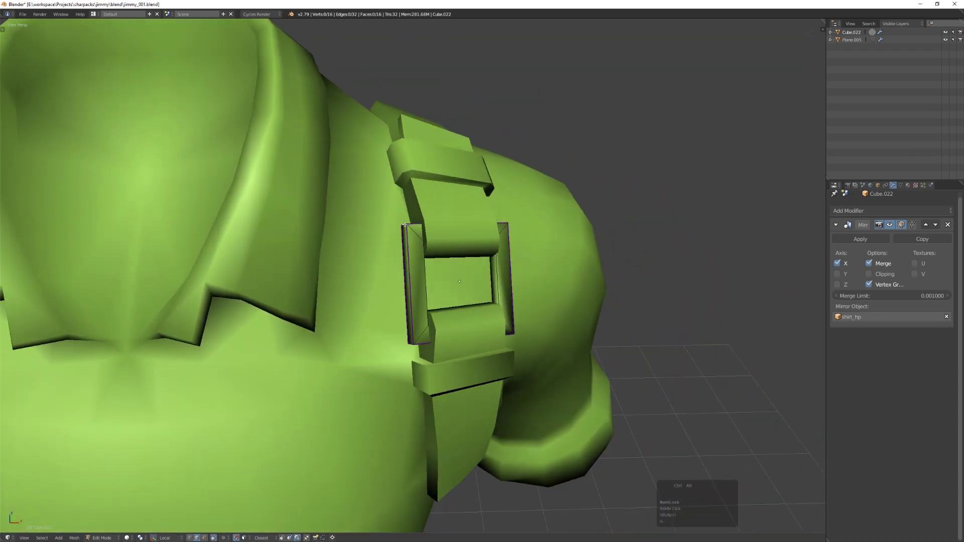
key(shift+q)
click(530, 236)
scroll(532, 210, down, 6)
key(Tab)
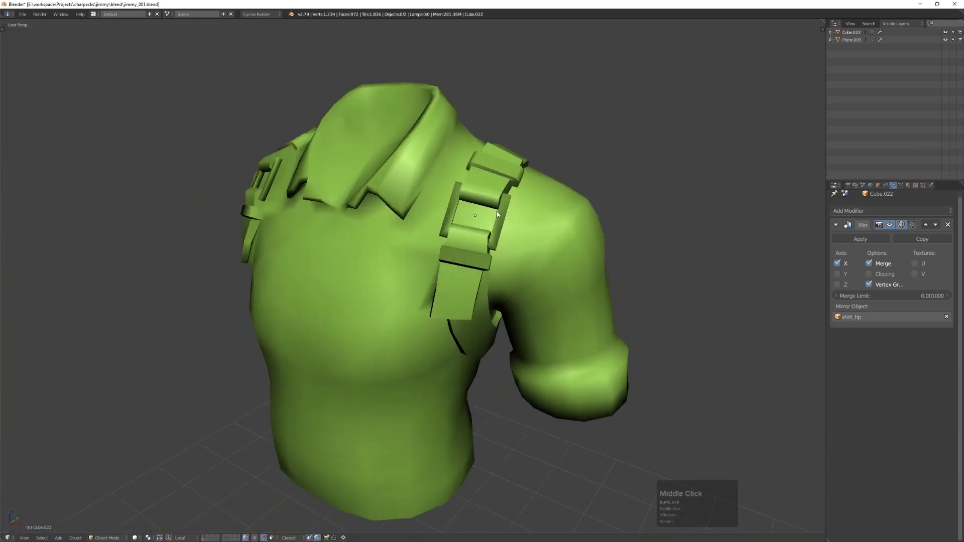
- Add an Edge Split modifier to the buckle with Edge Angle off and Sharp Edges on
key(Tab)
key(a)
scroll(546, 195, up, 5)
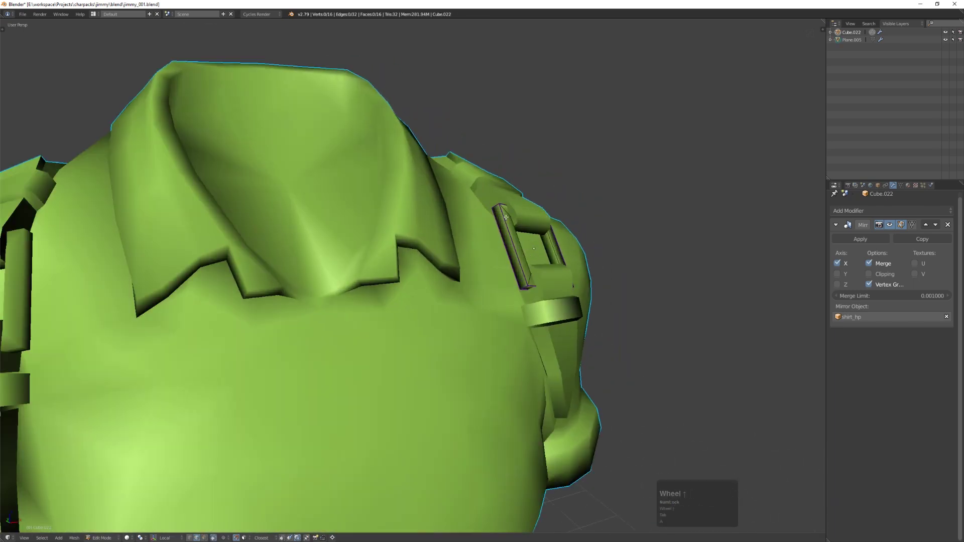
click(889, 211)
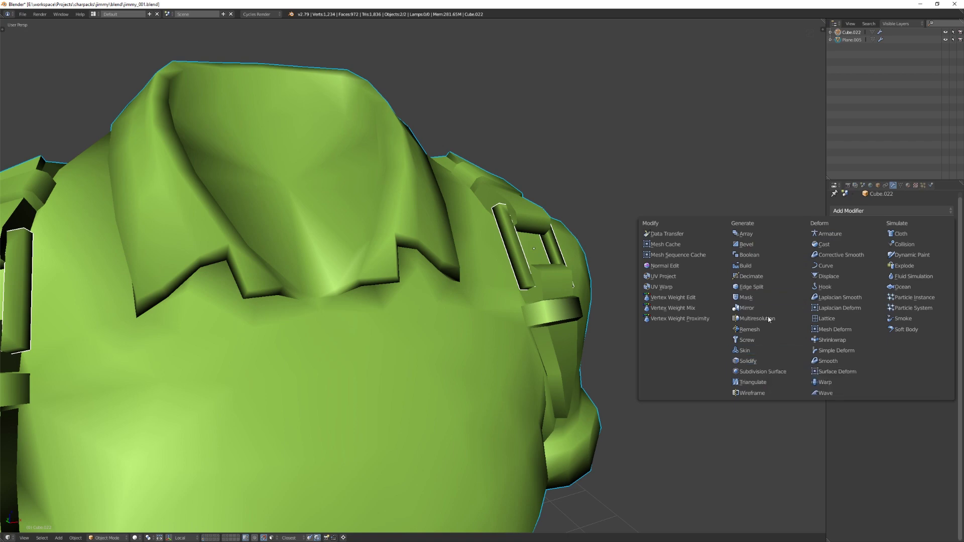
click(793, 288)
middle_drag(622, 372, 672, 297)
key(a)
scroll(602, 310, down, 4)
- Mark two more edge loops around the buckle's frame as sharp
key(Tab)
alt+click(577, 308)
alt+shift+click(621, 314)
key(shift+q)
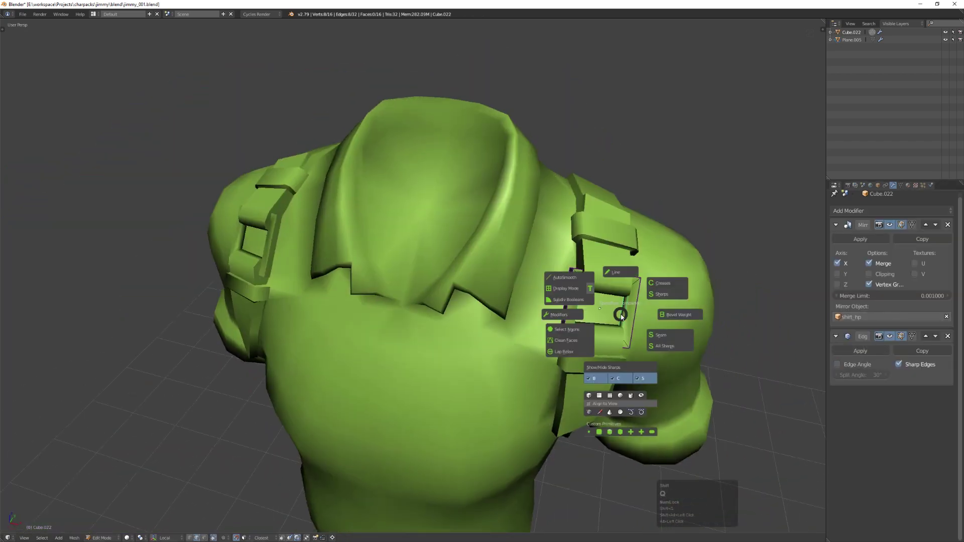
click(671, 294)
key(Tab)
- Inspect the shading and silhouette of the low-poly shirt with its straps and buckles from several sides
scroll(667, 219, down, 4)
key(a)
middle_drag(667, 219, 667, 180)
key(a)
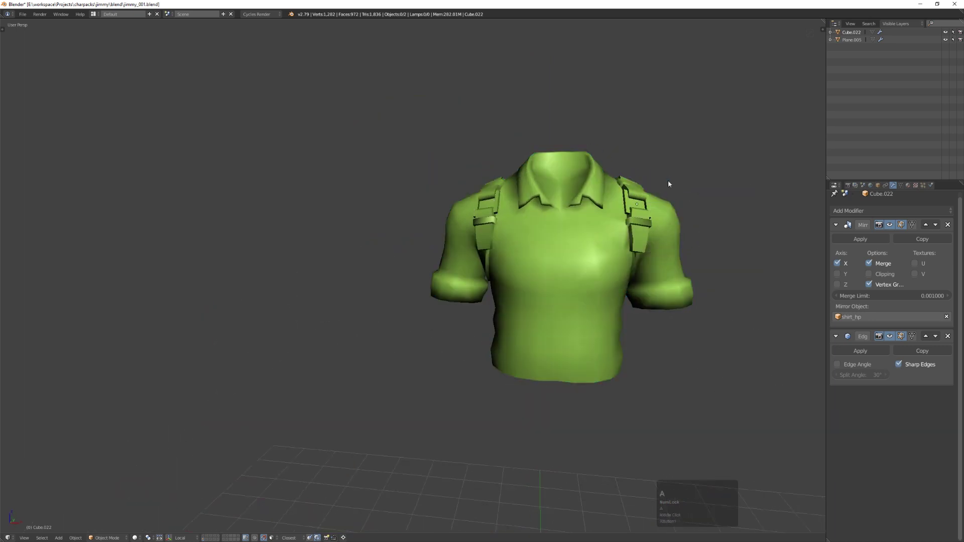
shift+middle_drag(635, 246, 687, 258)
click(695, 258)
key(KP_Decimal)
scroll(526, 255, down, 2)
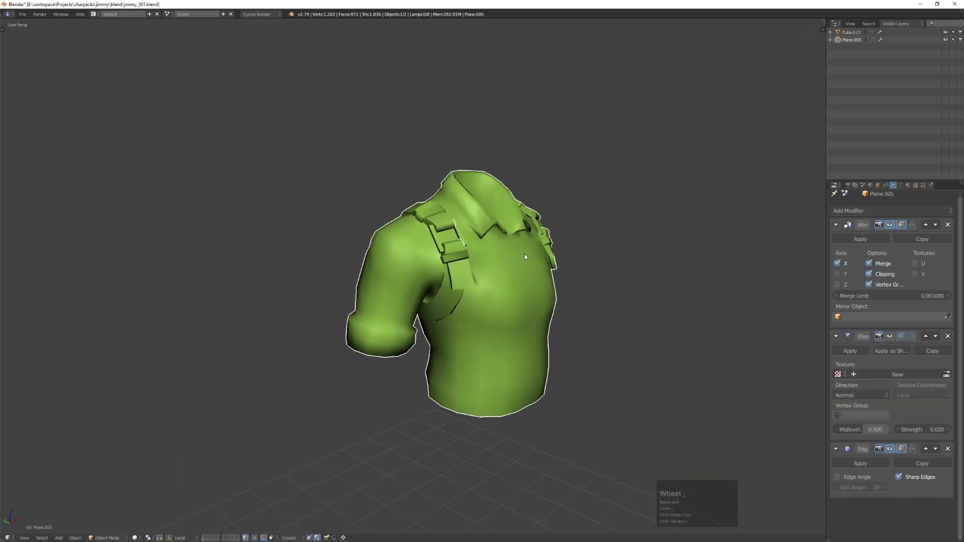
middle_drag(526, 255, 476, 252)
key(a)
click(483, 219)
middle_drag(483, 219, 587, 260)
scroll(558, 315, down, 3)
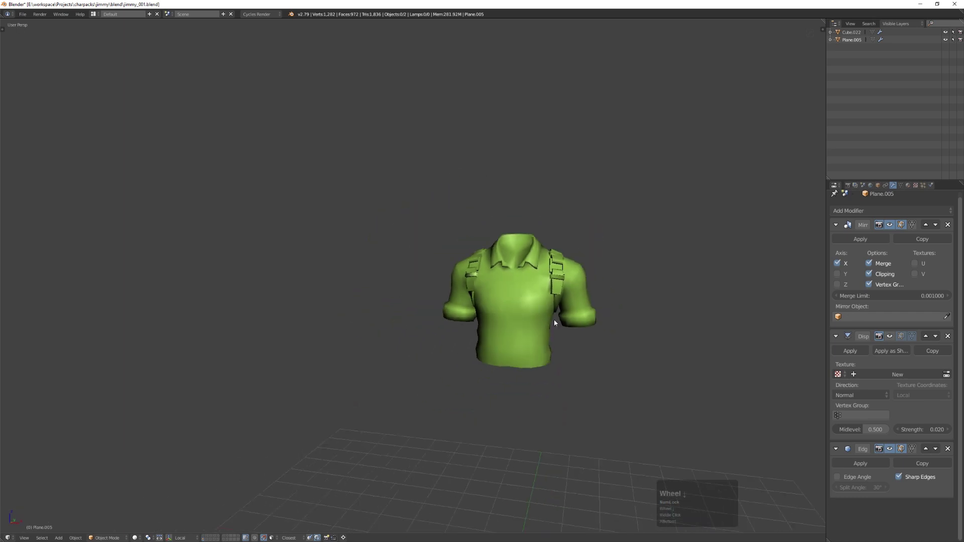